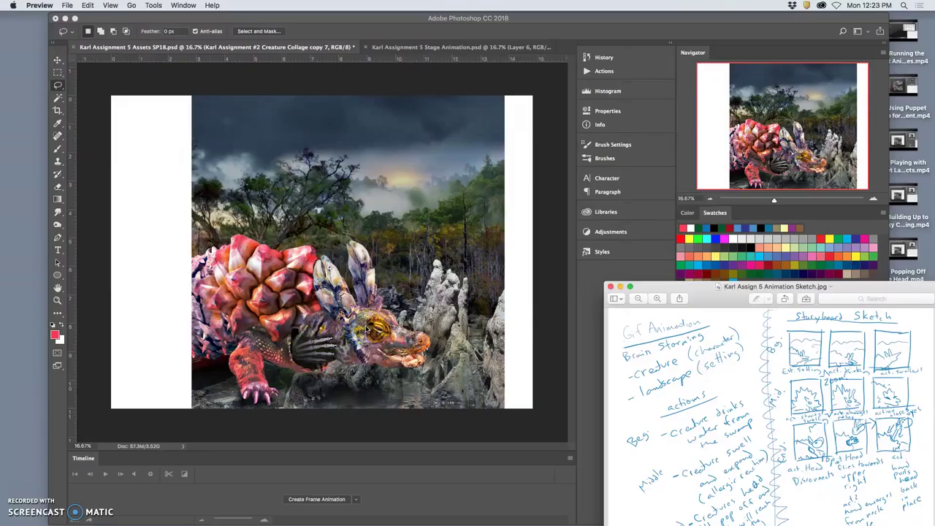
Step: Switch to Photoshop and compare the creature artwork in the Assignment 5 Assets document with the Stage Animation document
left_click(549, 318)
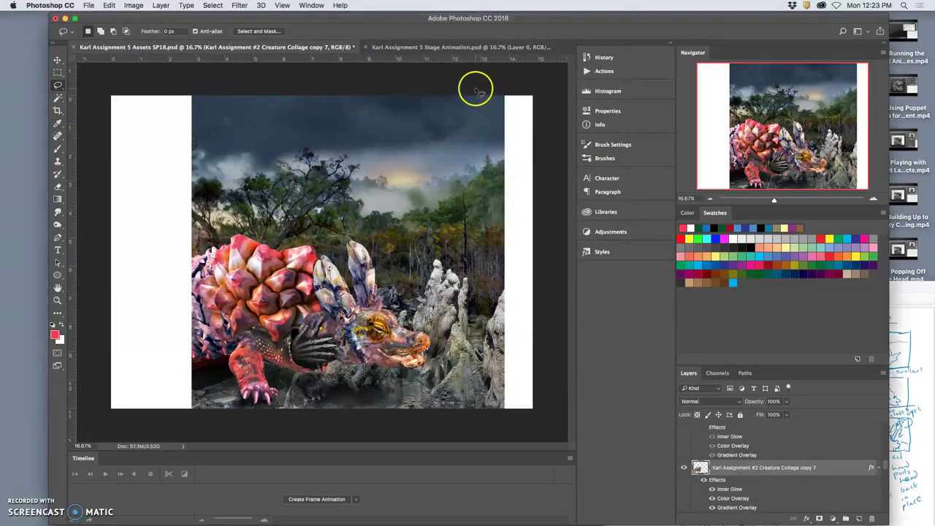
left_click(458, 48)
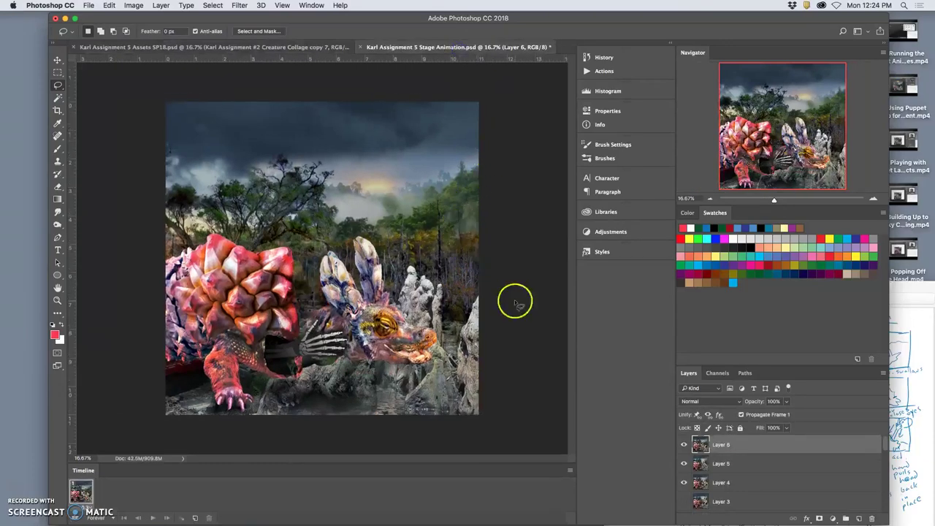
left_click(308, 46)
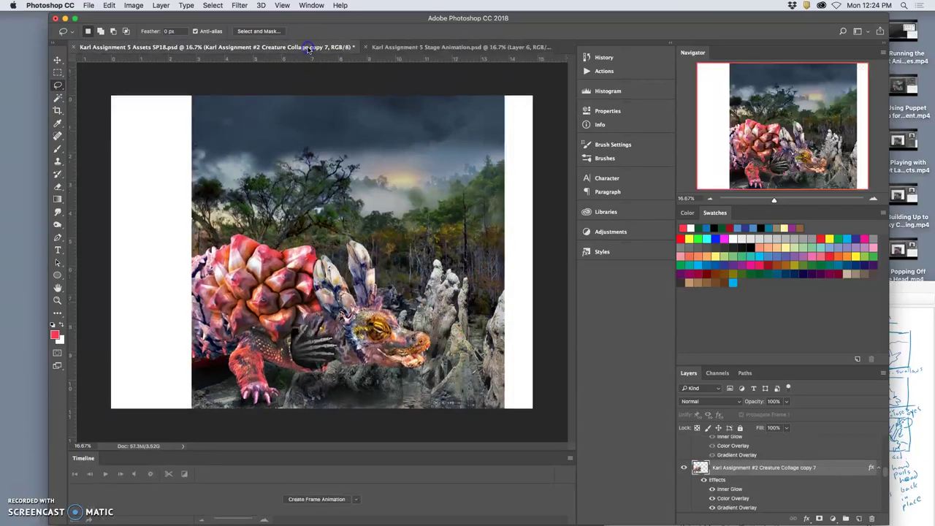
left_click(437, 47)
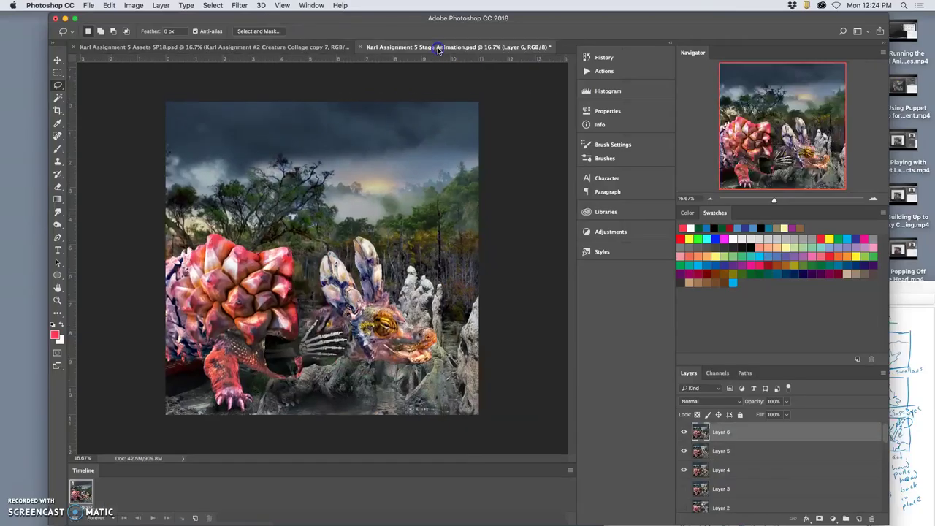
left_click(336, 49)
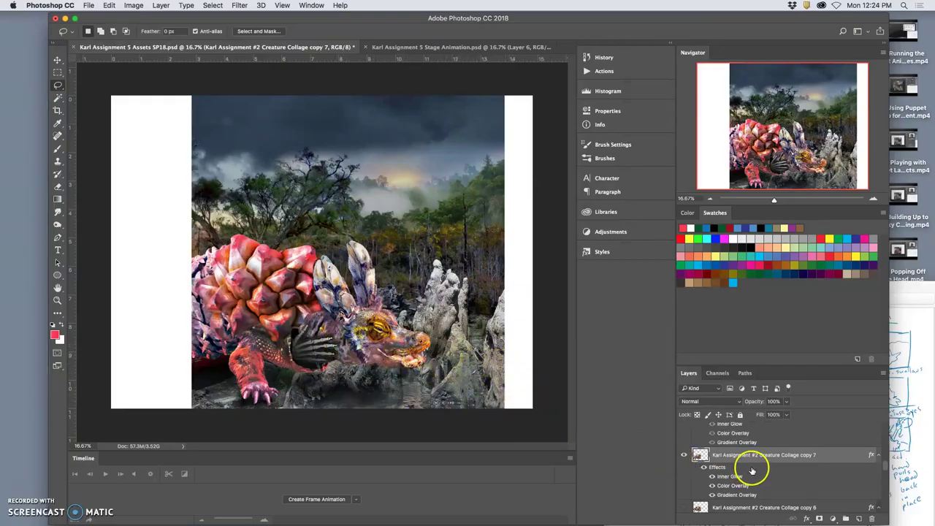
scroll(752, 472, "down", 5)
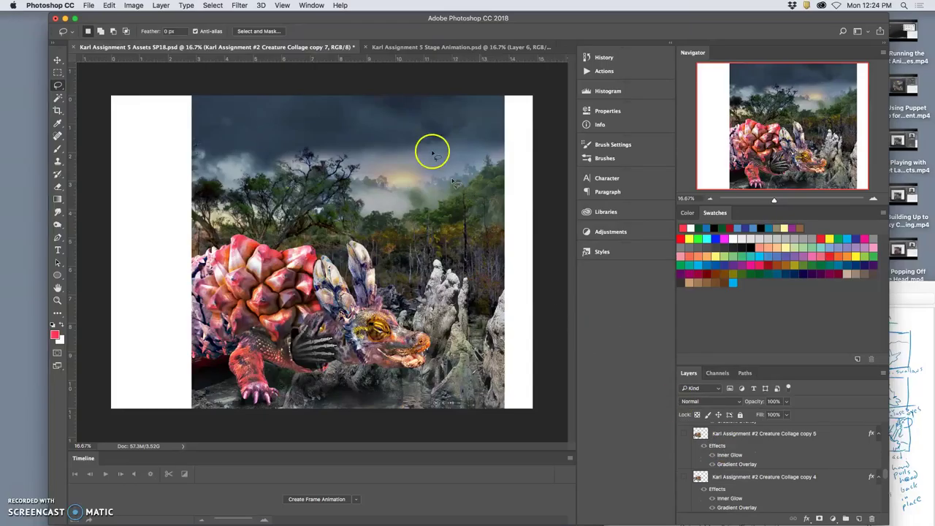
left_click(401, 46)
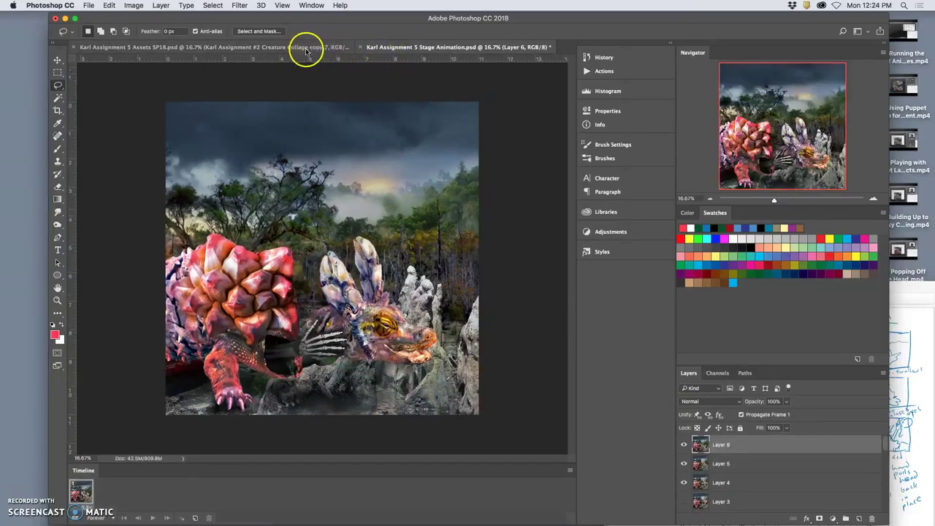
left_click(307, 47)
Step: In the Assets document, hide Layer 28 copy and show Layer 28 just above the SKY layer
scroll(827, 494, "down", 10)
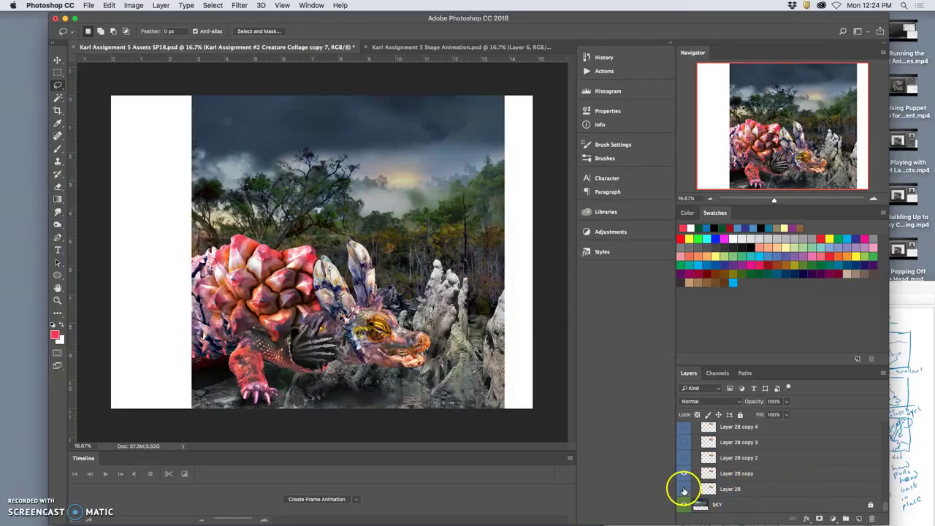
left_click(684, 475)
left_click(684, 489)
left_click(439, 46)
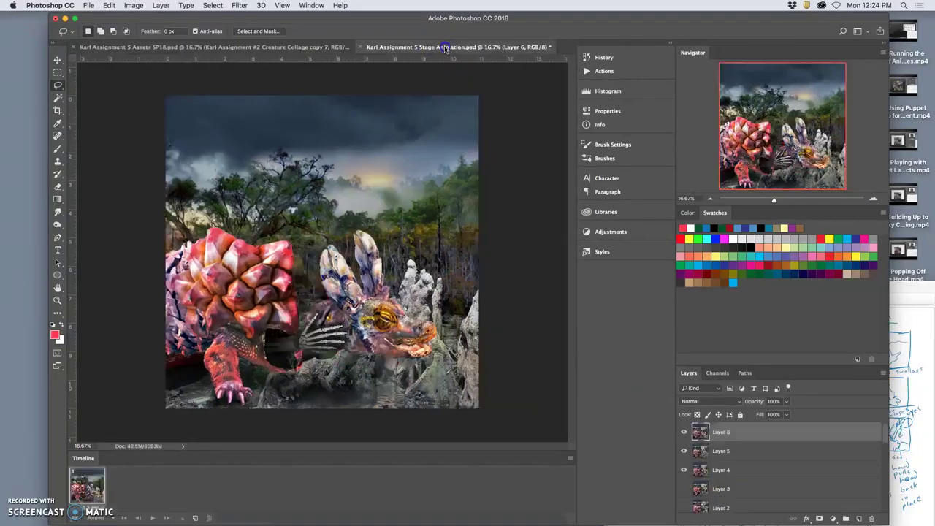
left_click(347, 48)
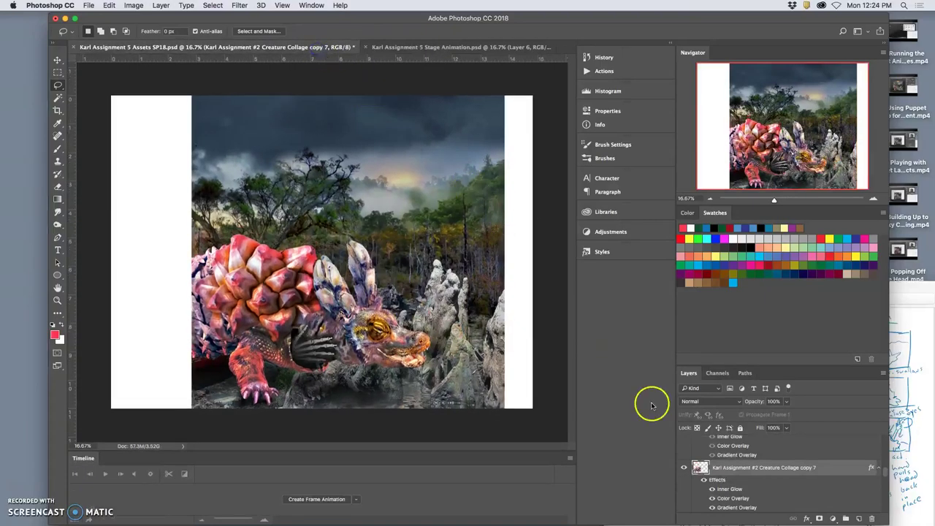
left_click(720, 483)
left_click(684, 473)
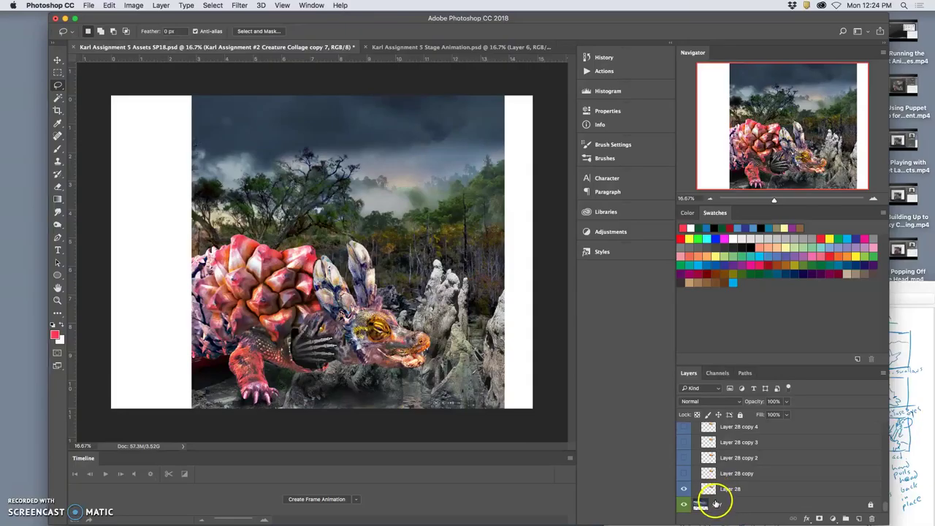
Step: Compare the two documents again and look through the Assets layer list for the creature layers with effects
left_click(450, 46)
left_click(324, 46)
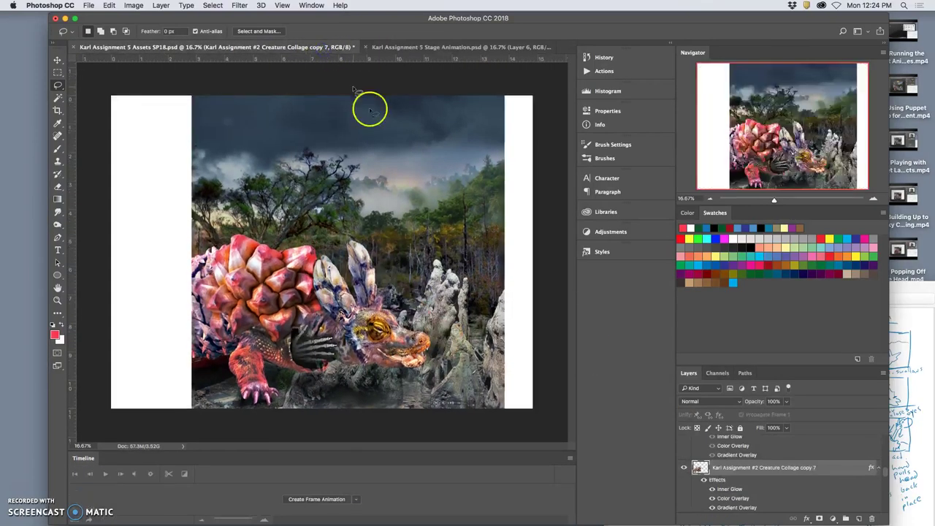
scroll(753, 480, "down", 10)
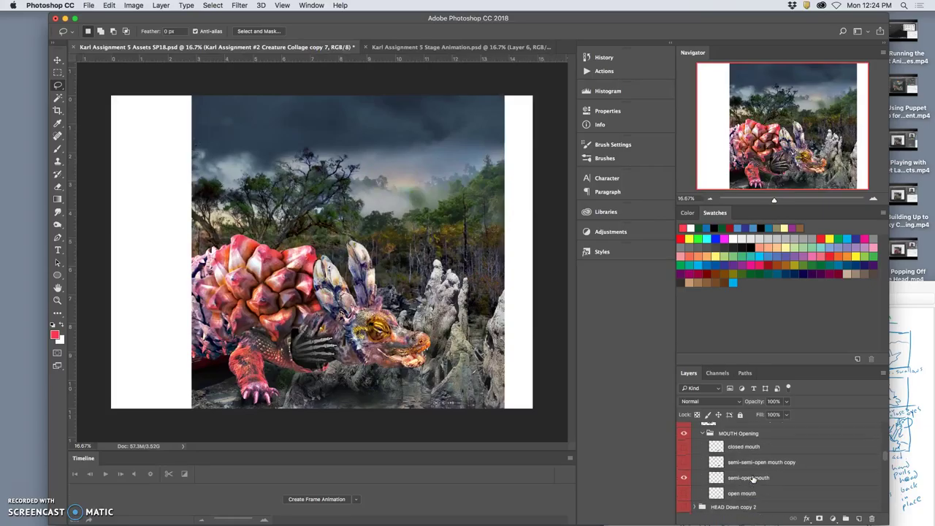
scroll(754, 479, "up", 6)
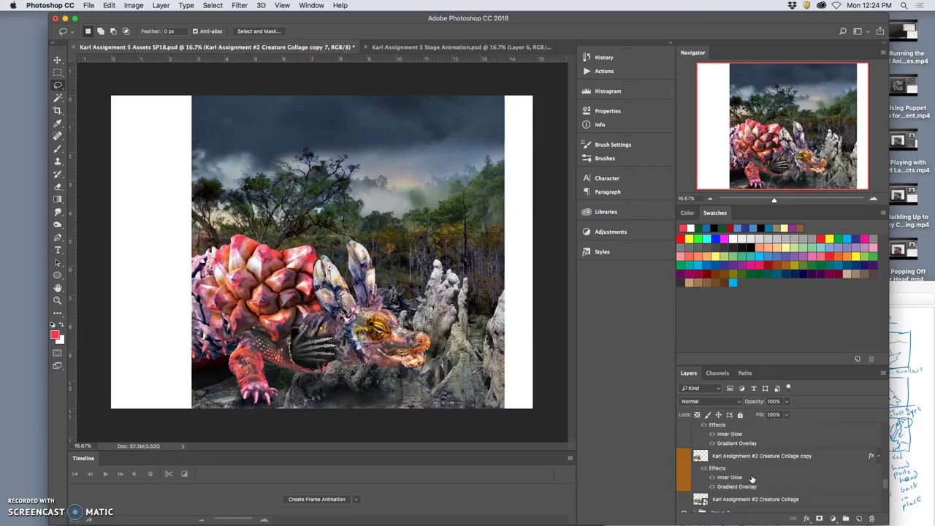
scroll(753, 479, "down", 3)
scroll(753, 479, "up", 6)
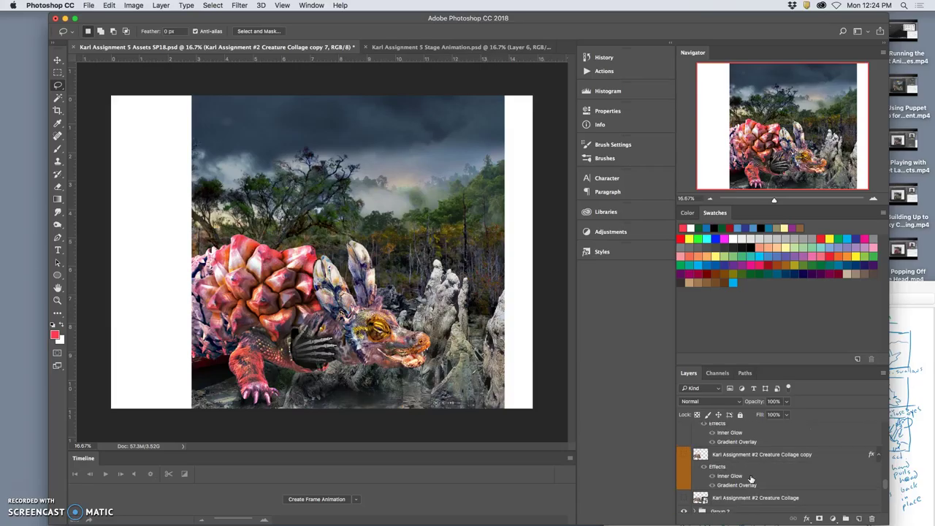
scroll(752, 479, "up", 6)
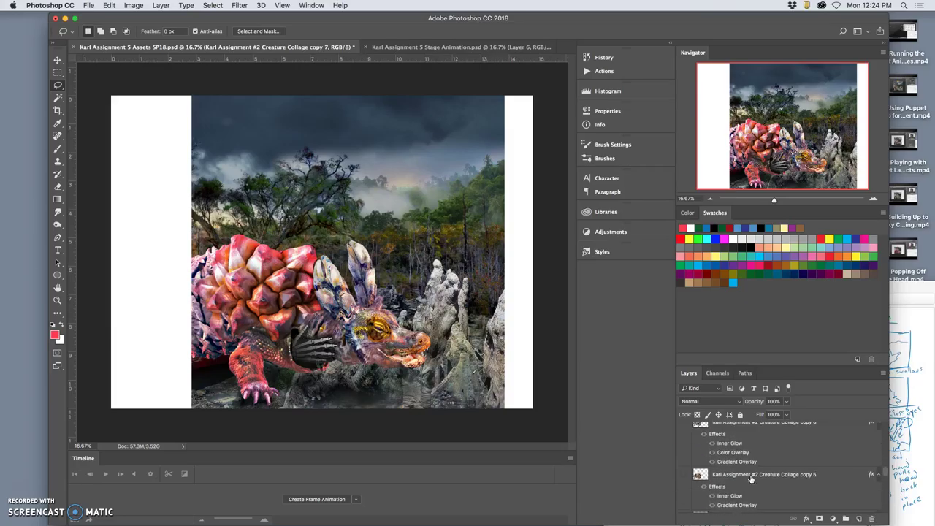
scroll(752, 479, "up", 3)
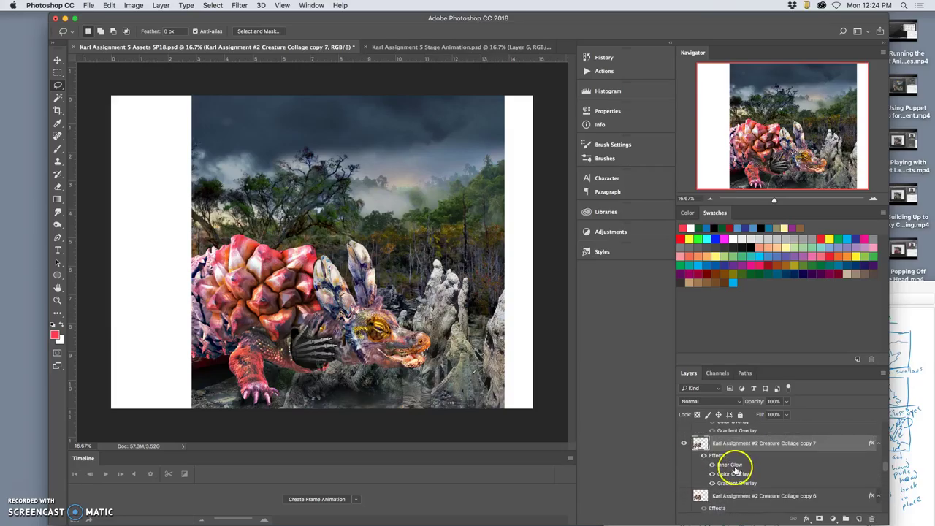
Step: In the Creature Collage copy 7 layer style, set opacity to 57% for Inner Glow and 30% for Gradient Overlay, and reduce Color Overlay's opacity
double_click(718, 455)
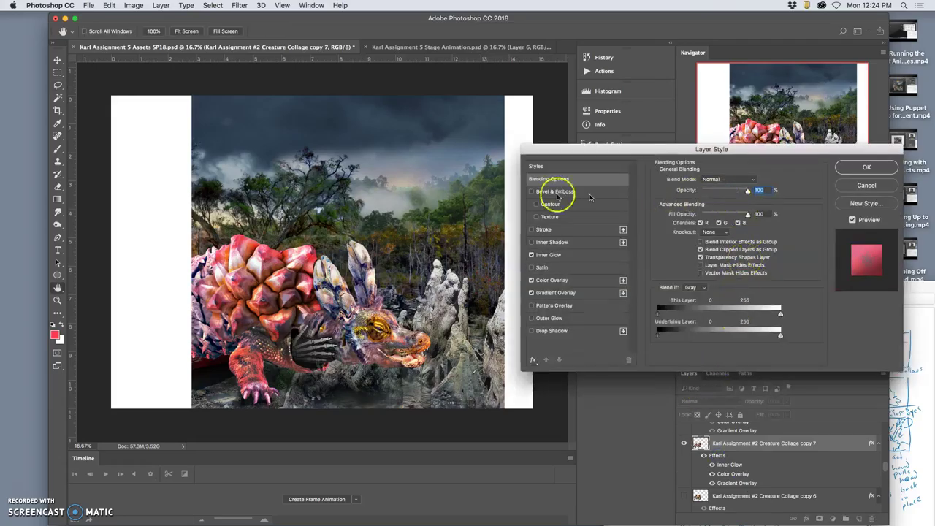
left_click(550, 255)
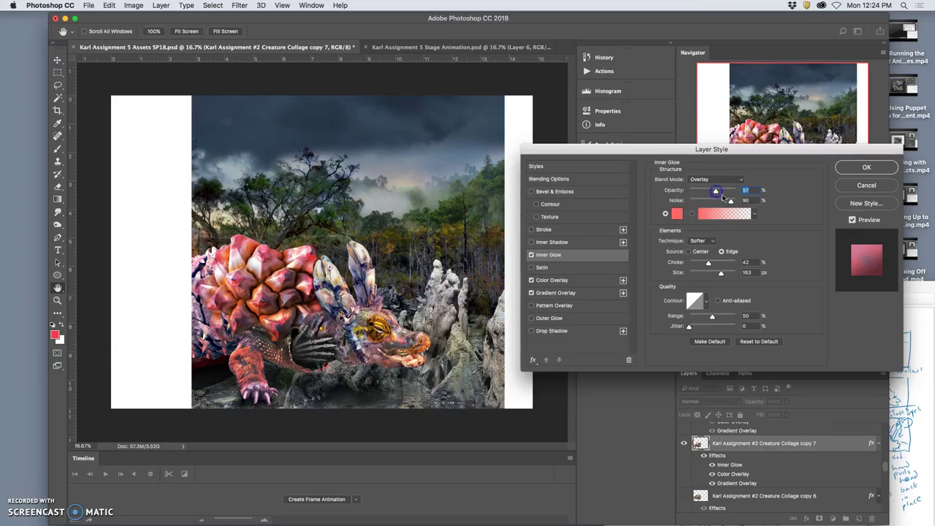
left_click(580, 280)
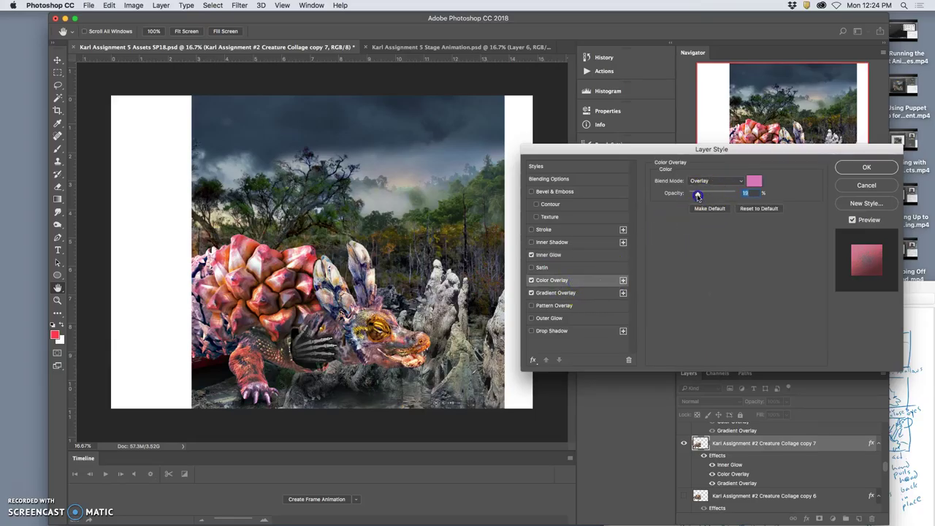
left_click(574, 293)
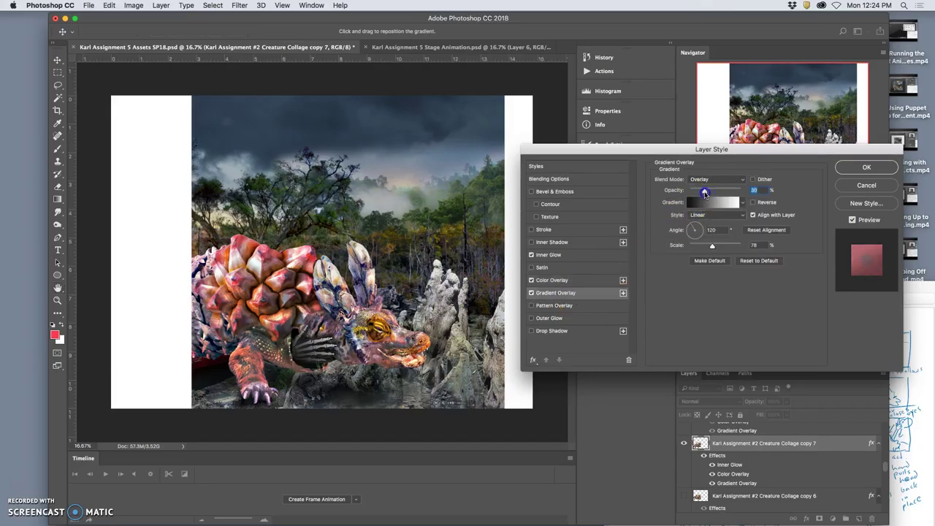
left_click(864, 167)
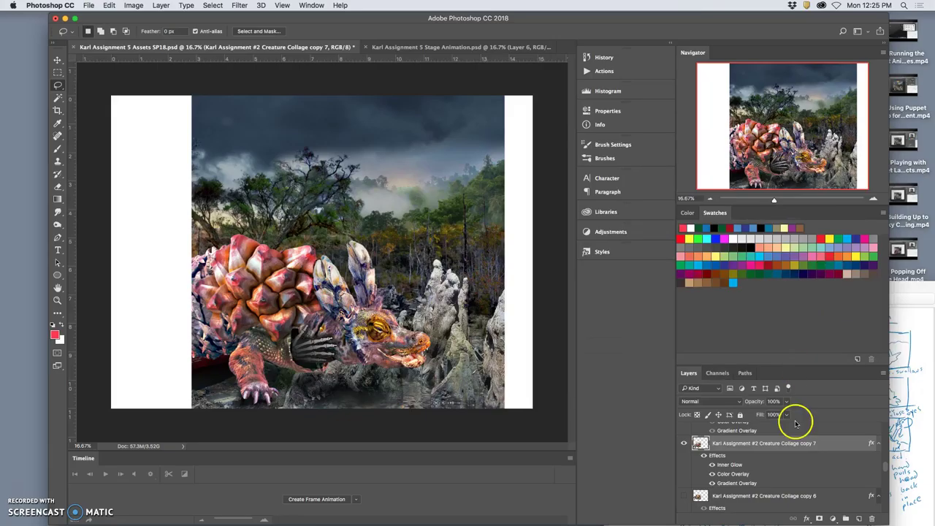
Step: Edit the HEAD Up group's layer style, setting the Inner Glow opacity to 18% and the Gradient Overlay opacity to 25%
scroll(772, 451, "down", 10)
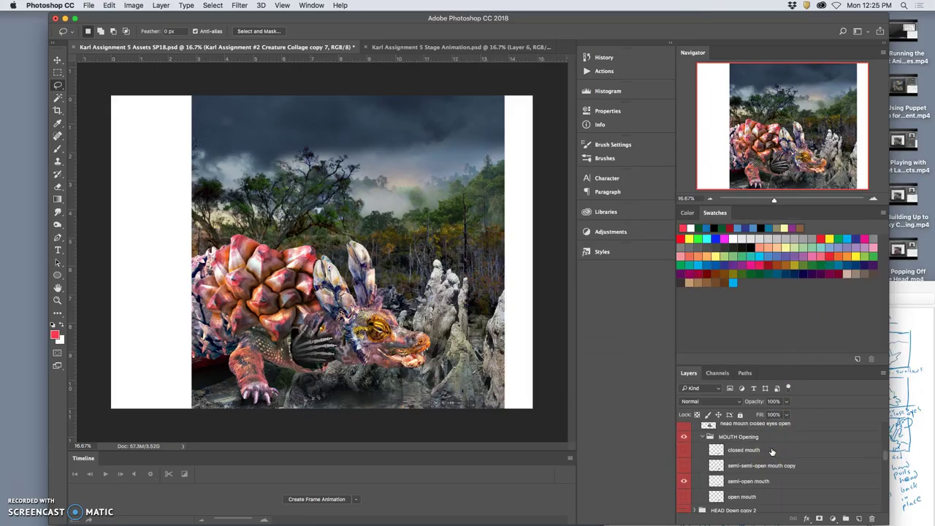
scroll(773, 451, "down", 5)
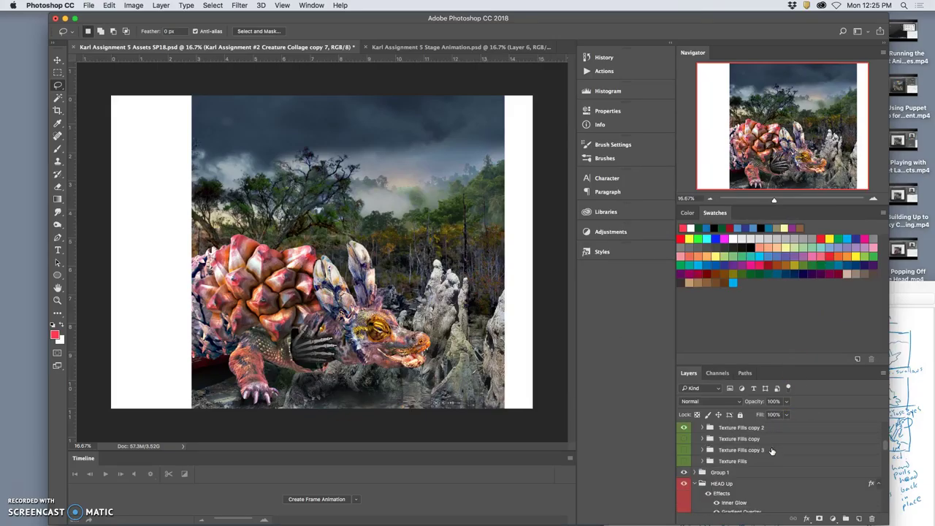
left_click(724, 481)
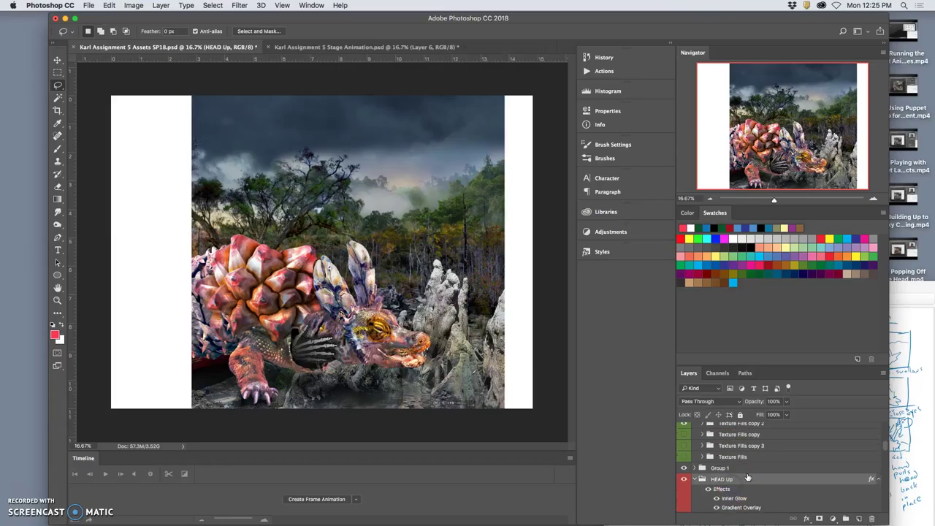
scroll(748, 494, "down", 1)
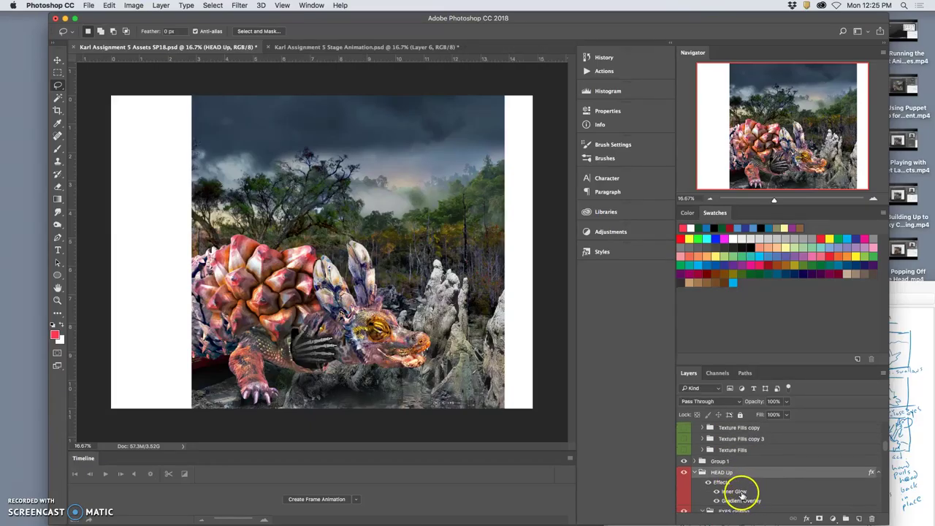
double_click(728, 485)
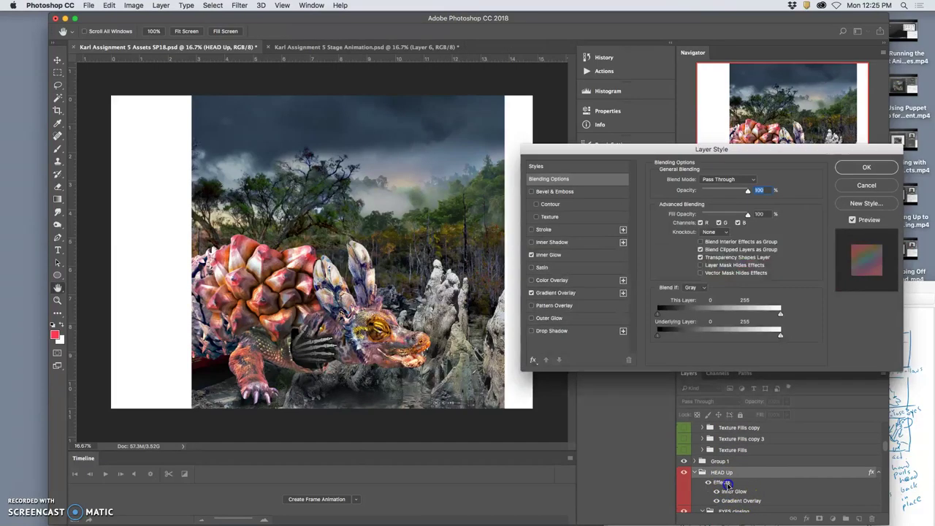
left_click(552, 254)
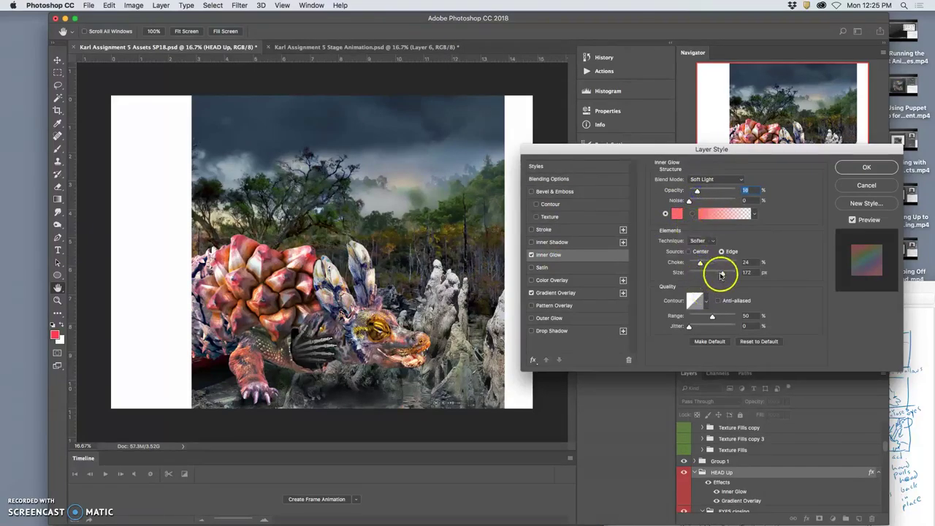
left_click(565, 293)
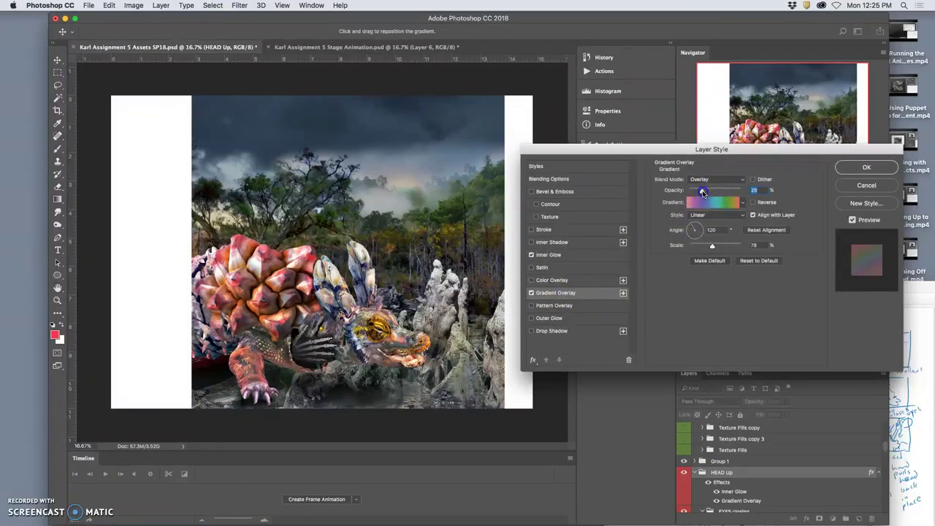
left_click(846, 173)
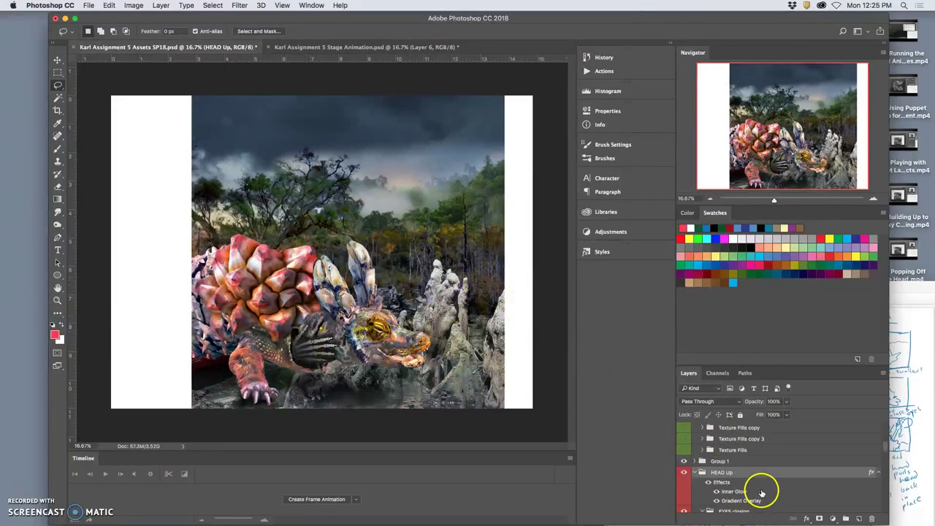
Step: Magic Wand the area inside the zoomed out frame layer and put a merged copy of the scene on a new layer
scroll(761, 491, "down", 10)
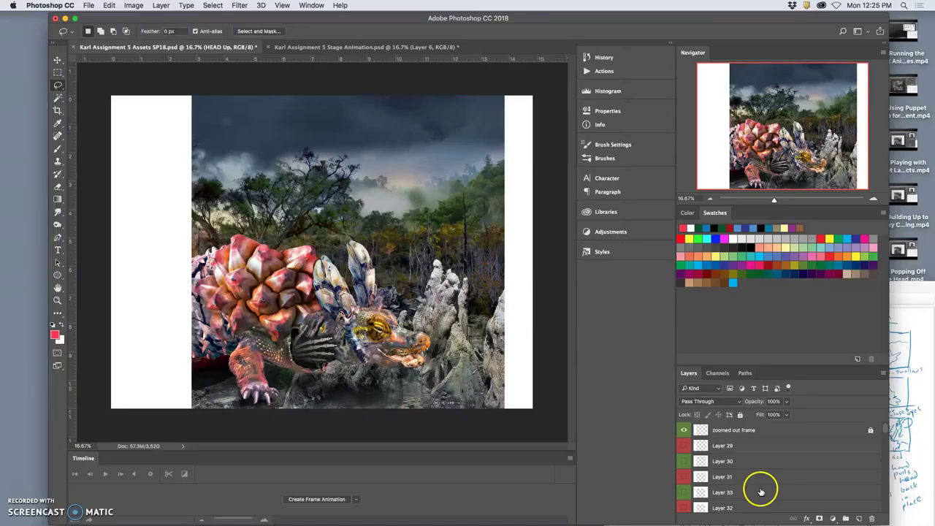
left_click(734, 431)
left_click(58, 99)
left_click(296, 173)
left_click(161, 5)
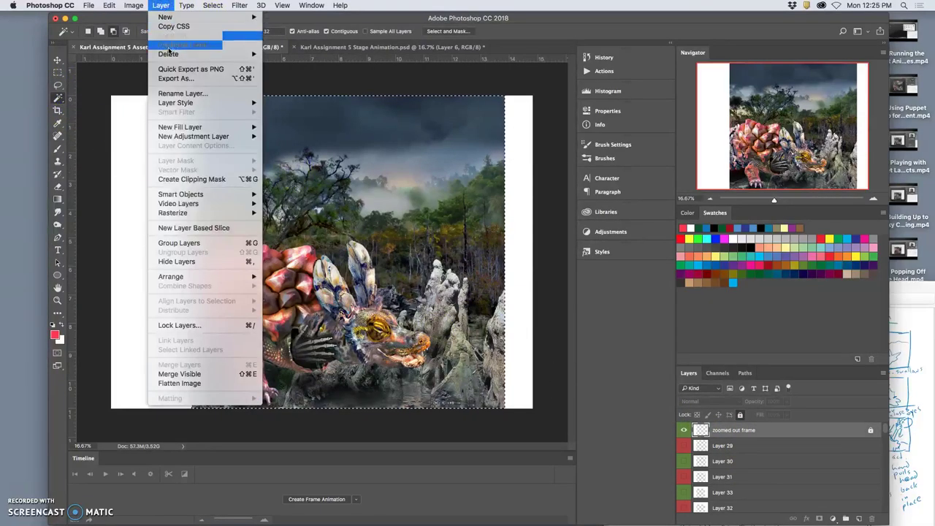
left_click(283, 377)
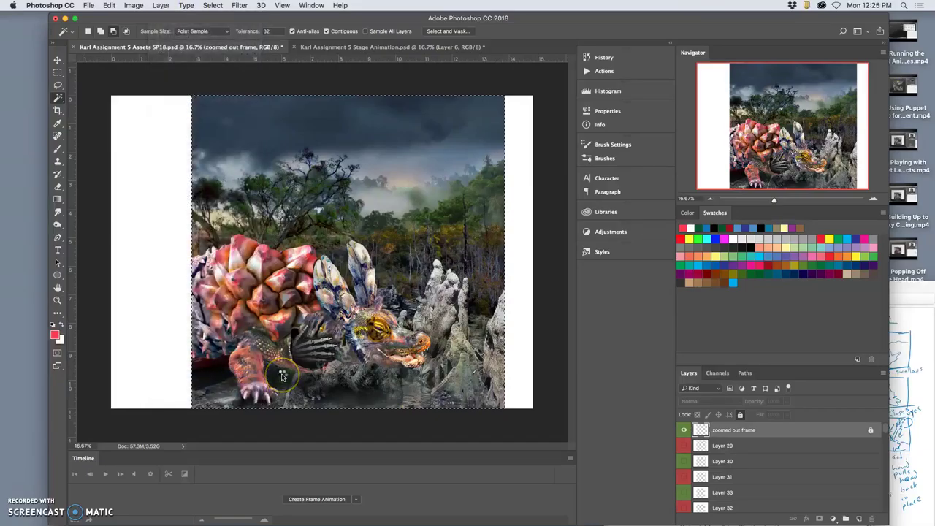
key("super+j")
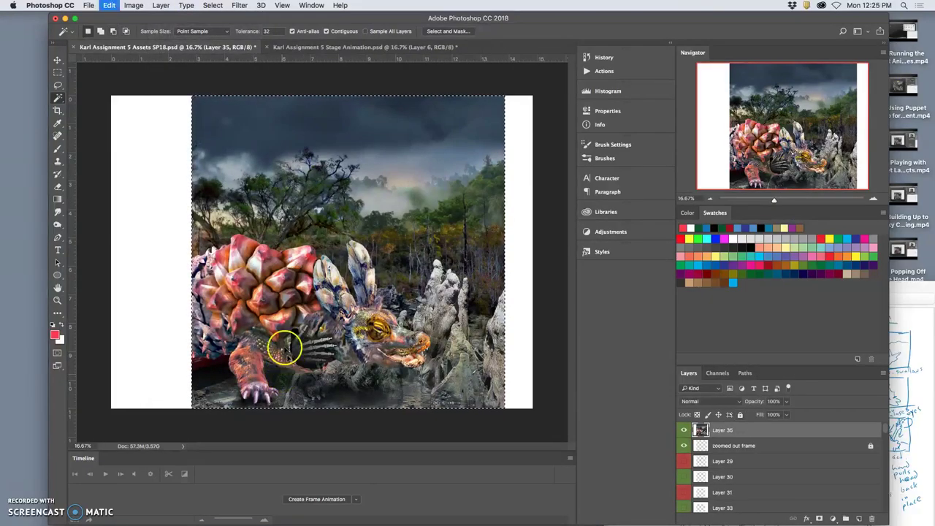
Step: Paste the merged scene into the Stage Animation document as a new layer and compare it with the previous frame
left_click(388, 49)
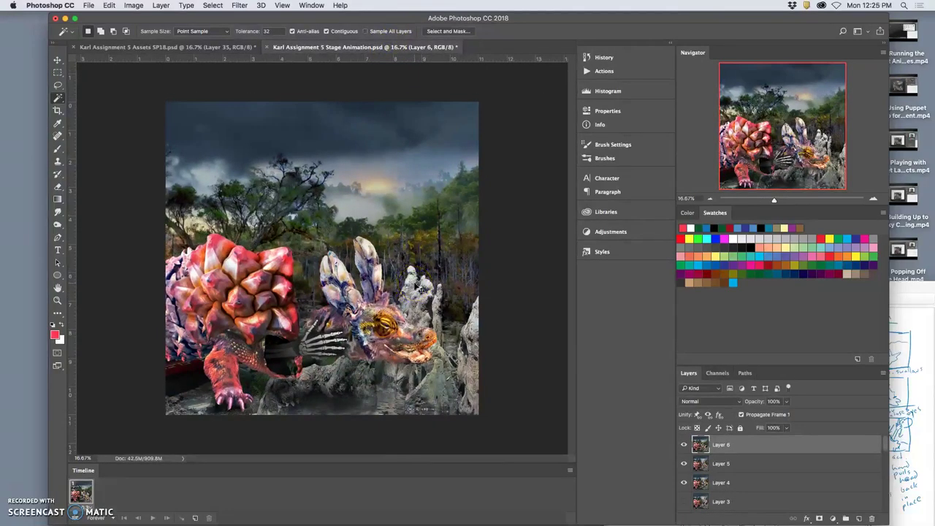
key("super+v")
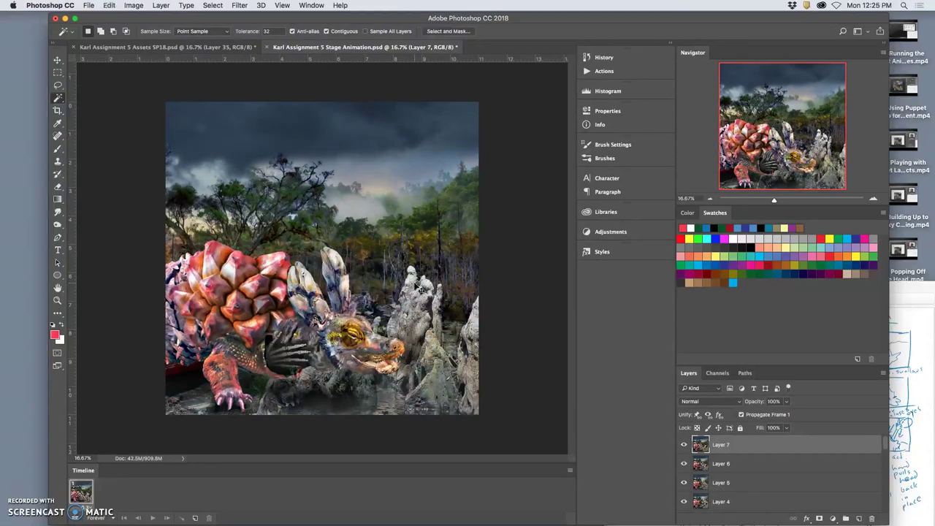
key("super+z")
key("super+z")
Step: Make animation frames from the Stage document's layers
left_click(311, 5)
left_click(560, 434)
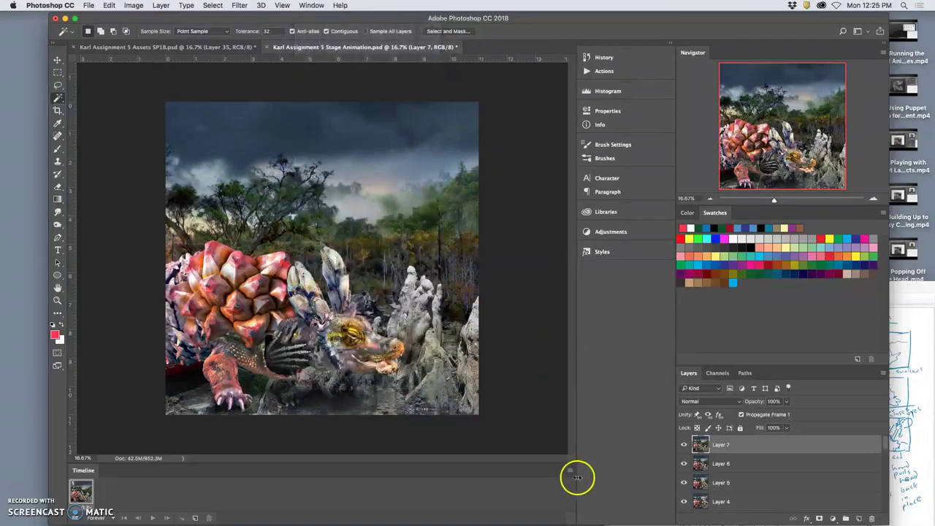
left_click(571, 472)
left_click(607, 417)
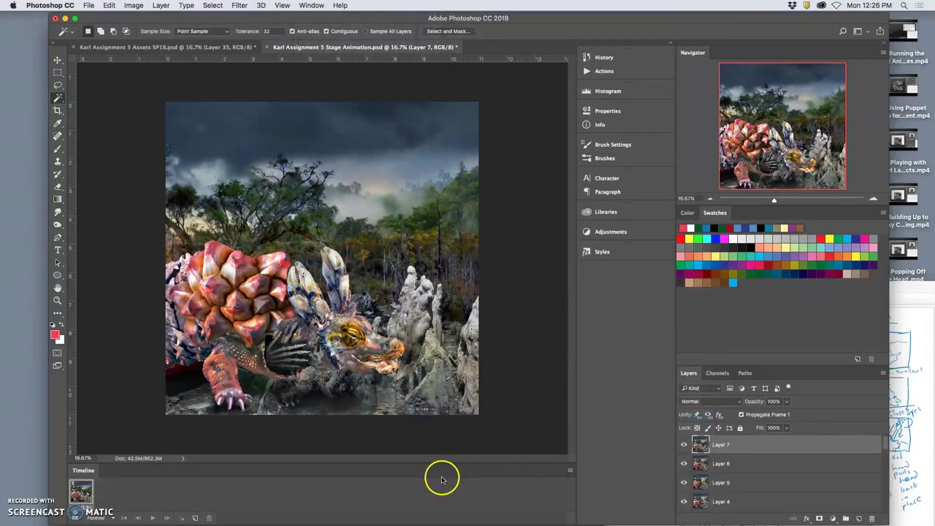
Step: Set the delay of all animation frames to 0.3 seconds
left_click(565, 499, "shift")
left_click(565, 507)
left_click(570, 488)
type(".3")
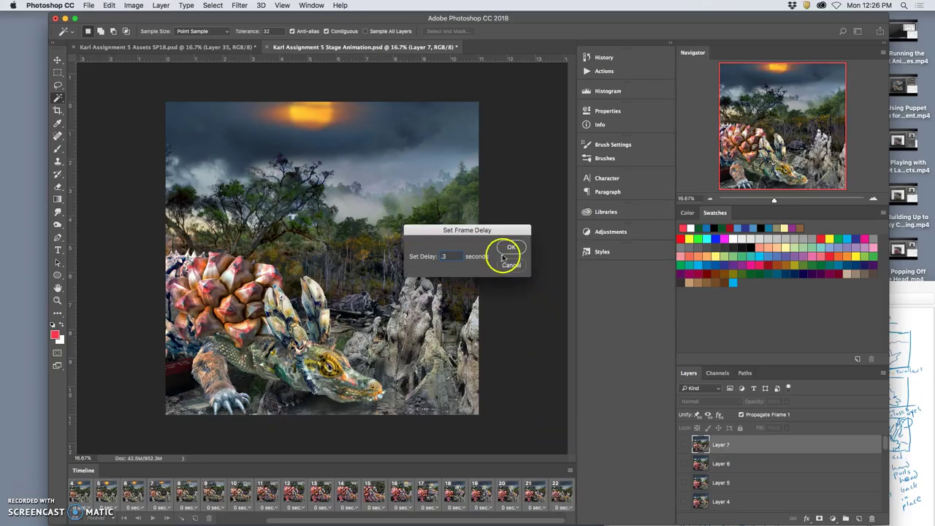
left_click(504, 255)
Step: Play back the frame animation briefly to preview it, and stop it
left_click(244, 491)
left_click(150, 517)
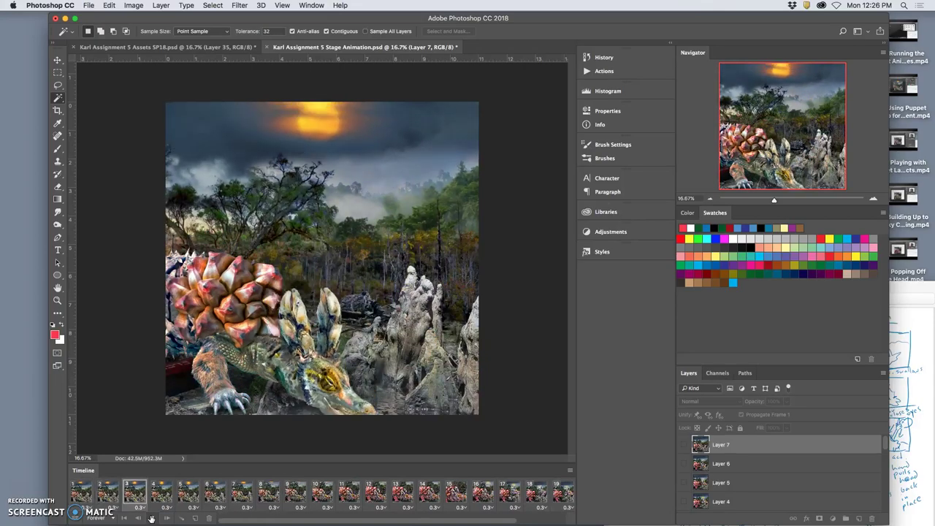
left_click(151, 516)
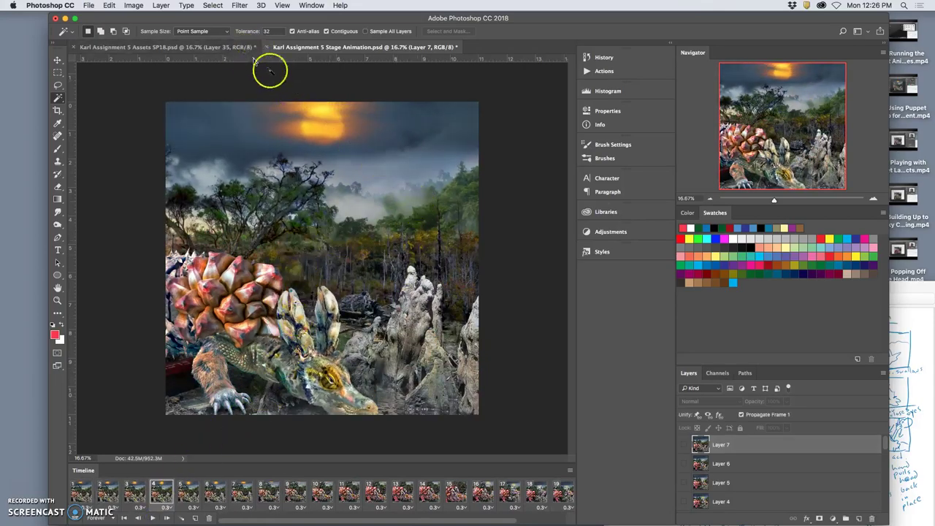
Step: Delete the generated animation frames, leaving a single frame, and save the Stage document
left_click(242, 493)
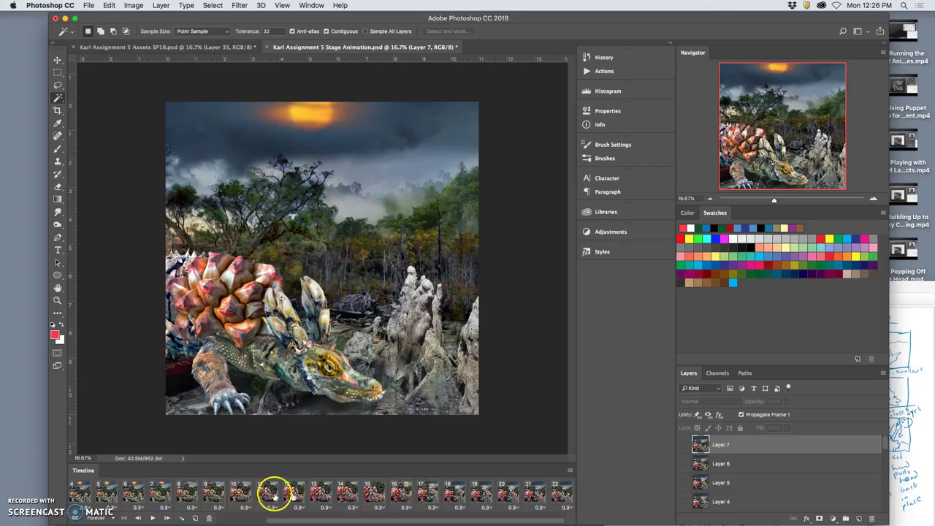
left_click_drag(552, 497, 218, 517)
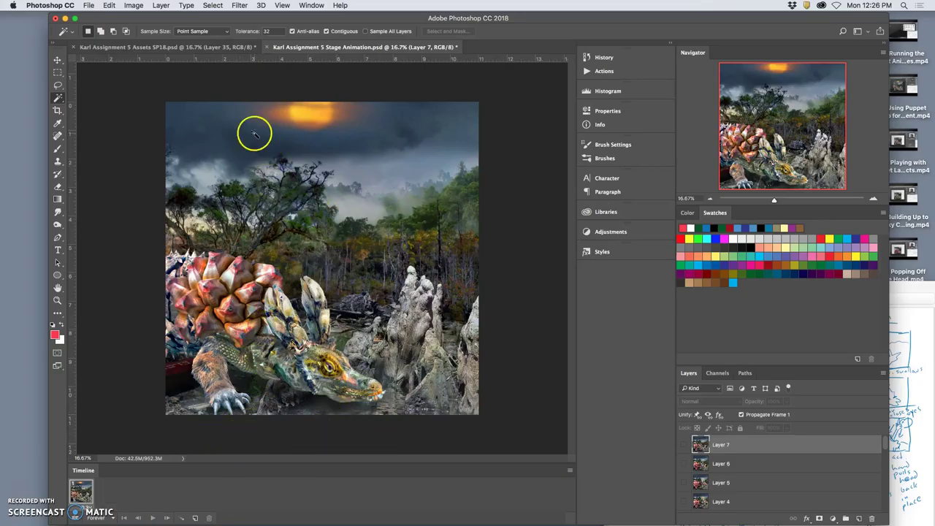
key("super+s")
Step: Return to the Assets document, clear the selection and delete the merged Layer 35
left_click(183, 47)
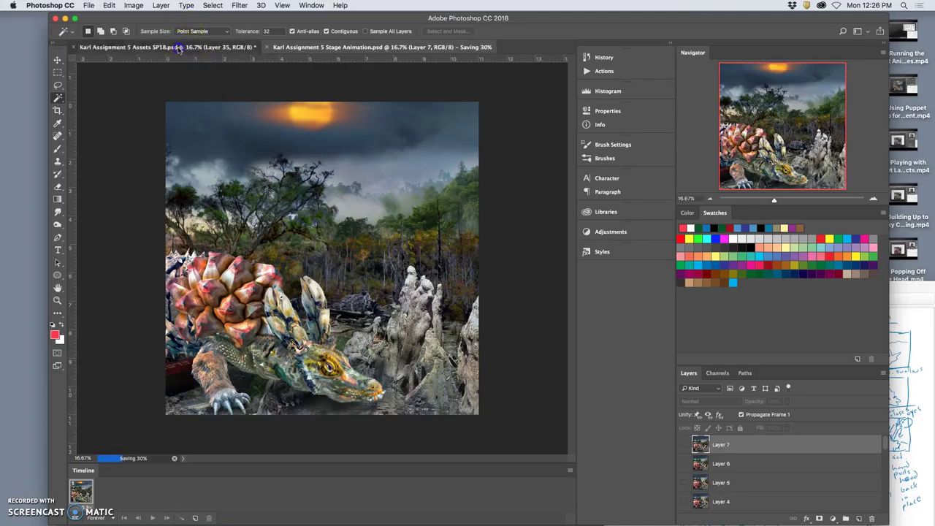
left_click(733, 433)
key("super+d")
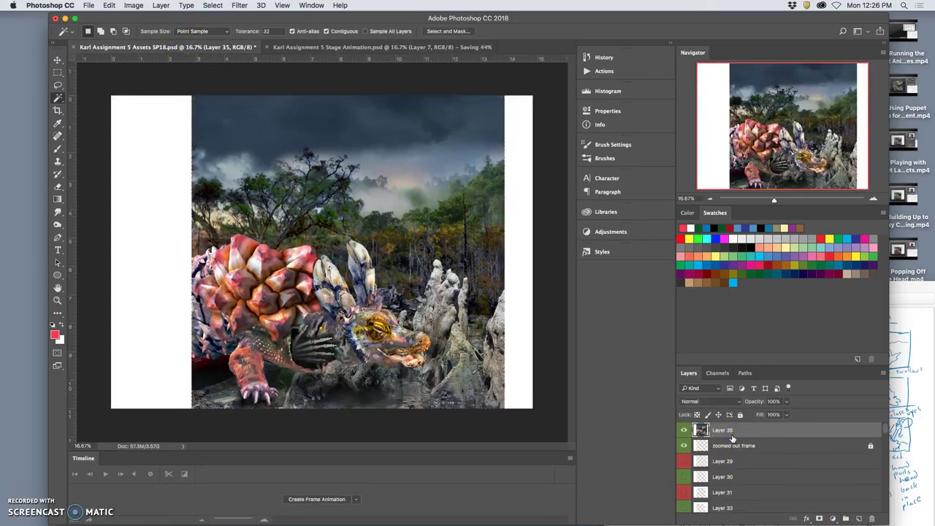
Step: Select the skeletal hand layer, Layer 34 copy 5, and move it left and slightly down toward the creature's front leg
left_click(388, 359, "super")
left_click(58, 59)
left_click(295, 318)
left_click_drag(294, 318, 278, 356)
left_click_drag(277, 357, 278, 356)
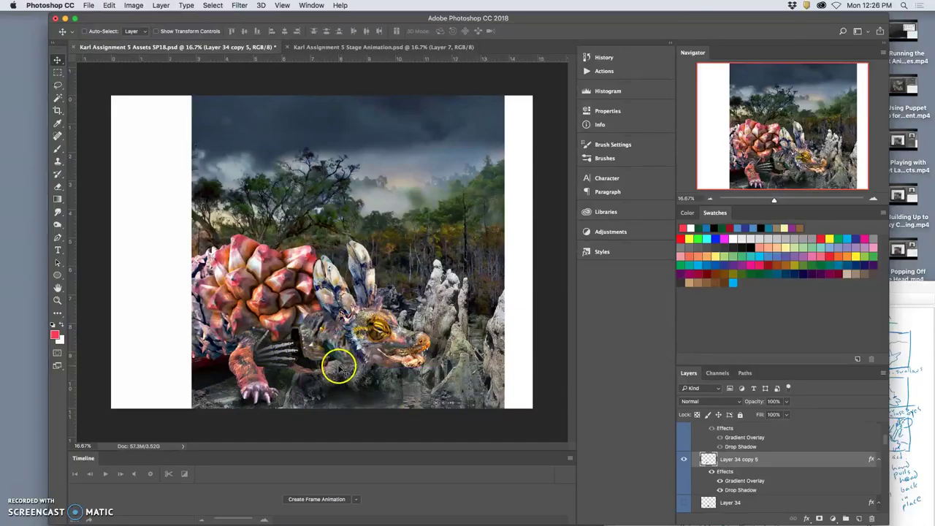
Step: Reposition the skeletal hand on Layer 34 copy 5 and lasso its exposed fingers to remove them
left_click(58, 85)
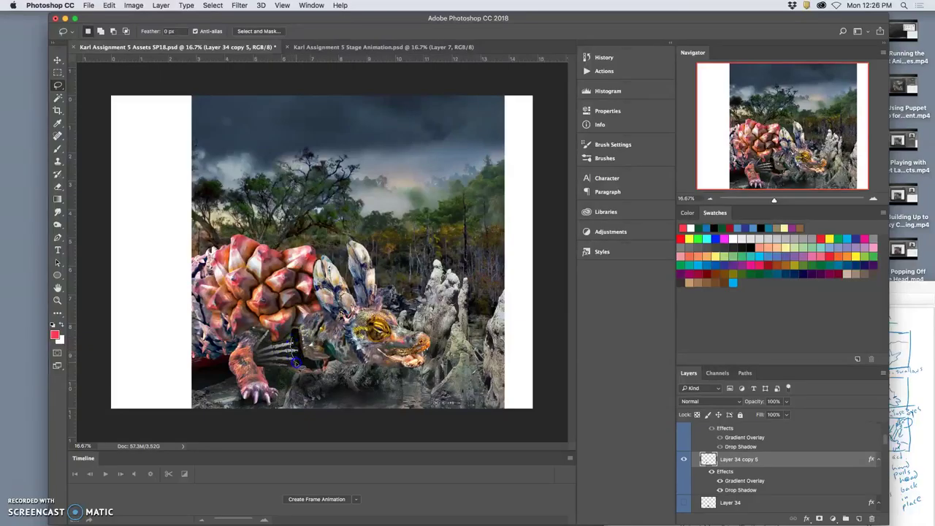
left_click(58, 60)
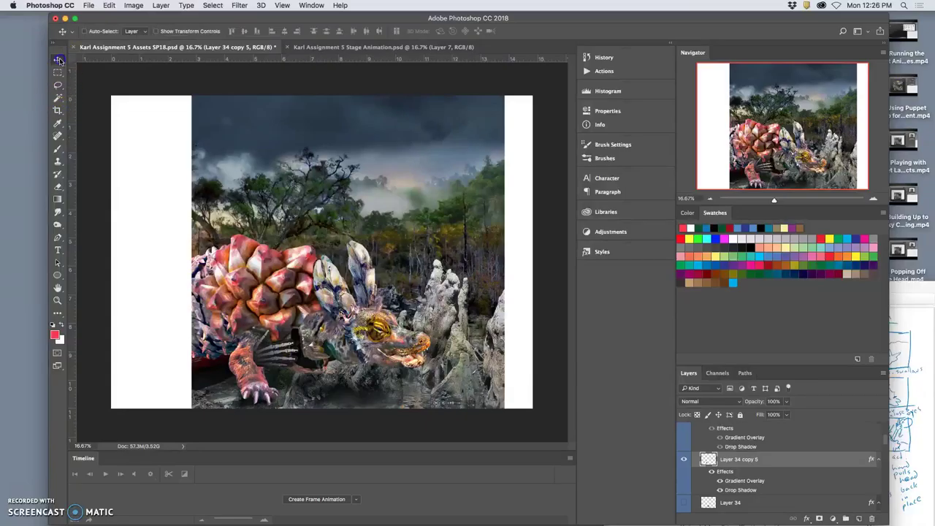
left_click_drag(243, 343, 277, 356)
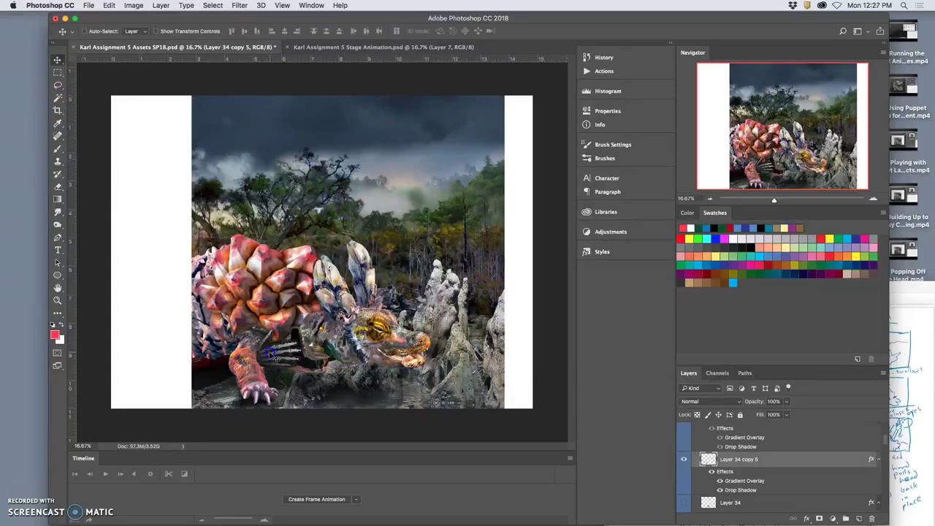
key("l")
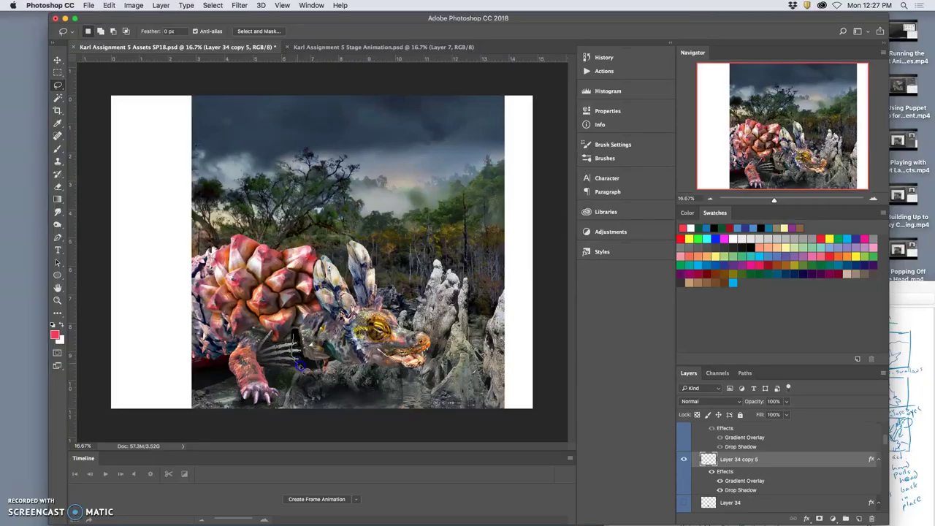
mouse_move(252, 377)
left_mouse_down()
mouse_move(249, 316)
mouse_move(353, 358)
left_mouse_up()
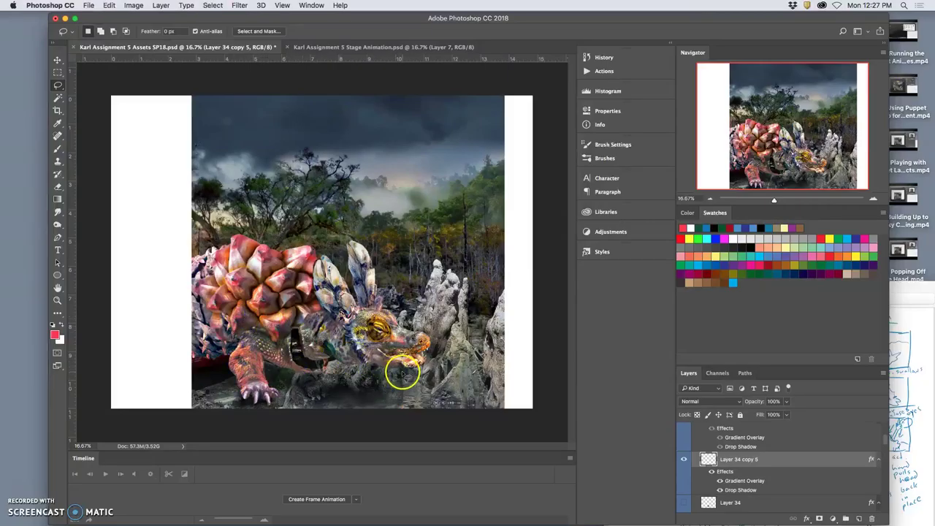
Step: Select the HEAD Up group and move the head slightly left and down, closer to the body
scroll(774, 488, "down", 2)
scroll(774, 488, "down", 3)
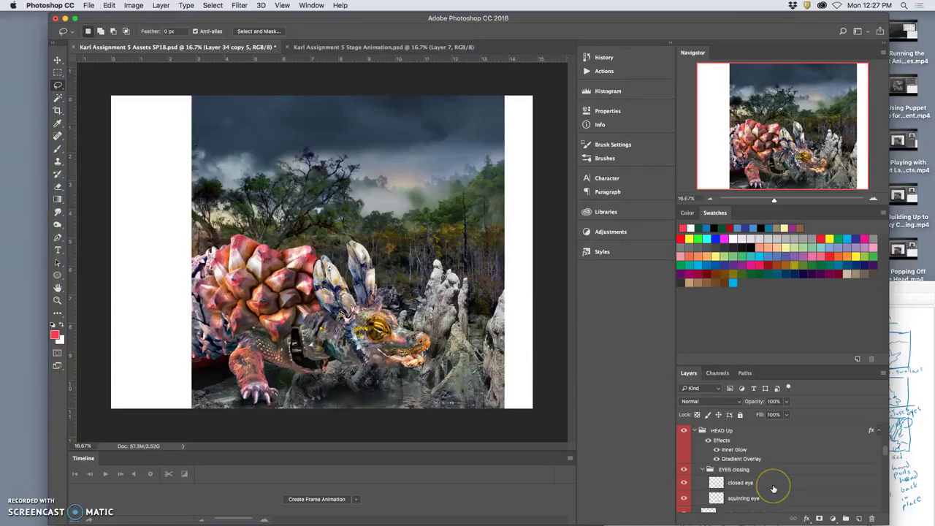
scroll(774, 490, "up", 1)
left_click(734, 456)
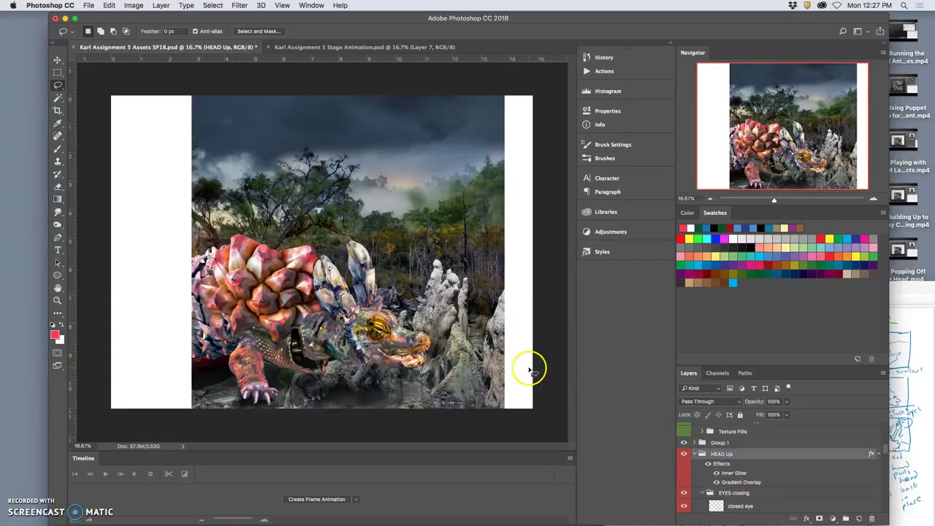
left_click(58, 60)
left_click_drag(371, 249, 361, 312)
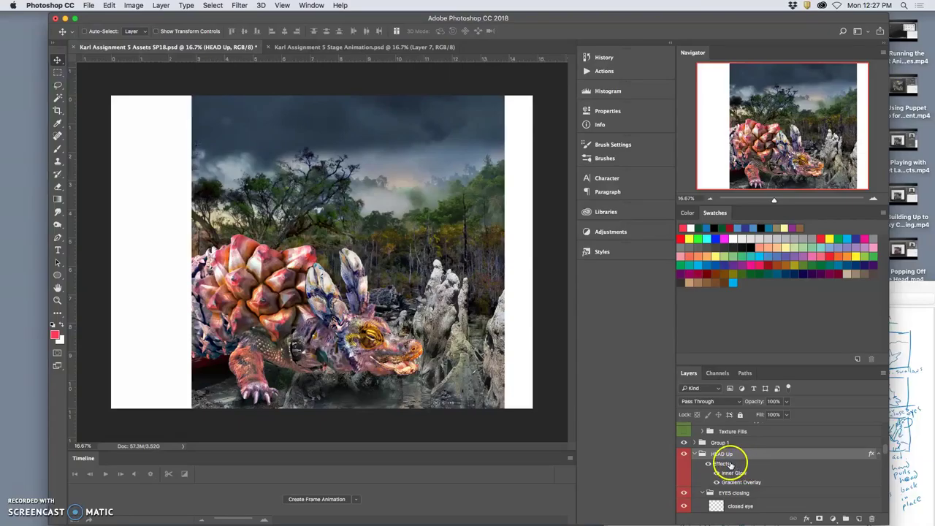
Step: In the EYES closing folder, hide the closed eye layer and keep the squinting eye layer visible
scroll(732, 470, "down", 1)
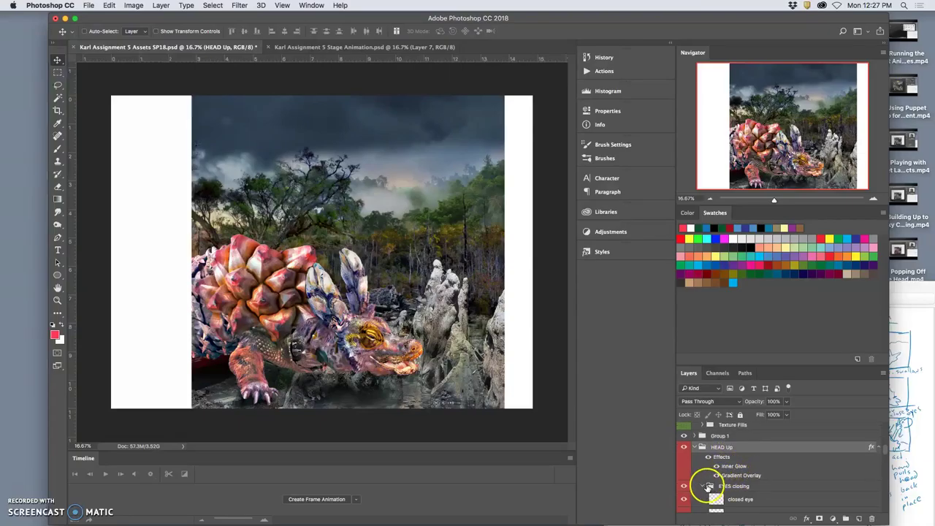
left_click(685, 486)
left_click(686, 488)
scroll(718, 484, "down", 2)
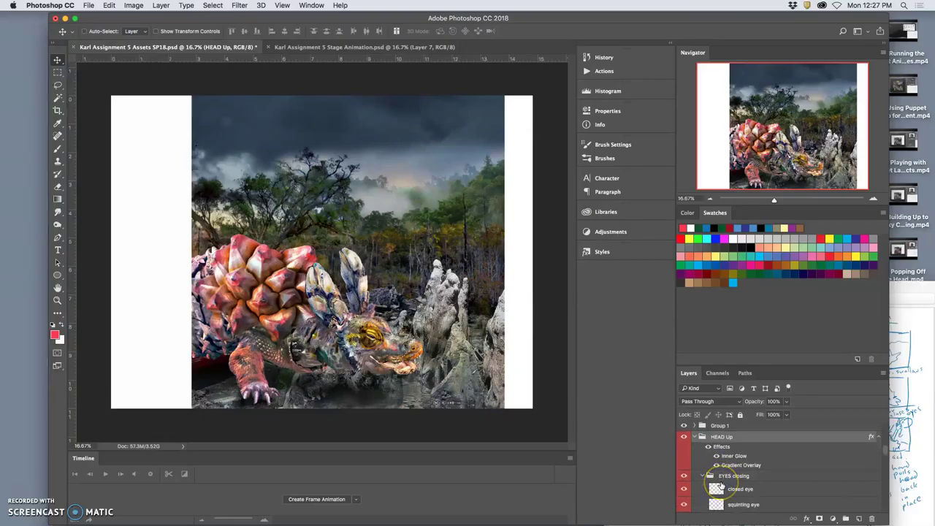
left_click(702, 476)
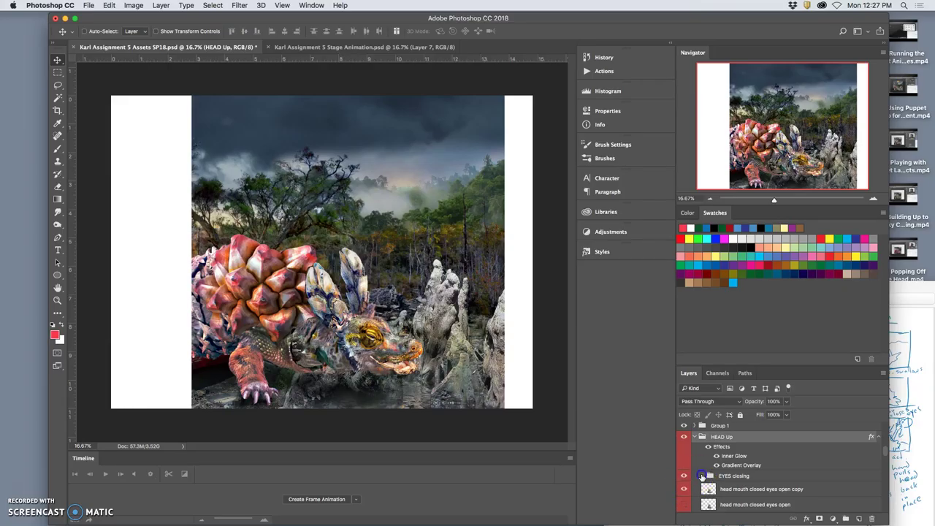
left_click(701, 476)
scroll(704, 485, "down", 2)
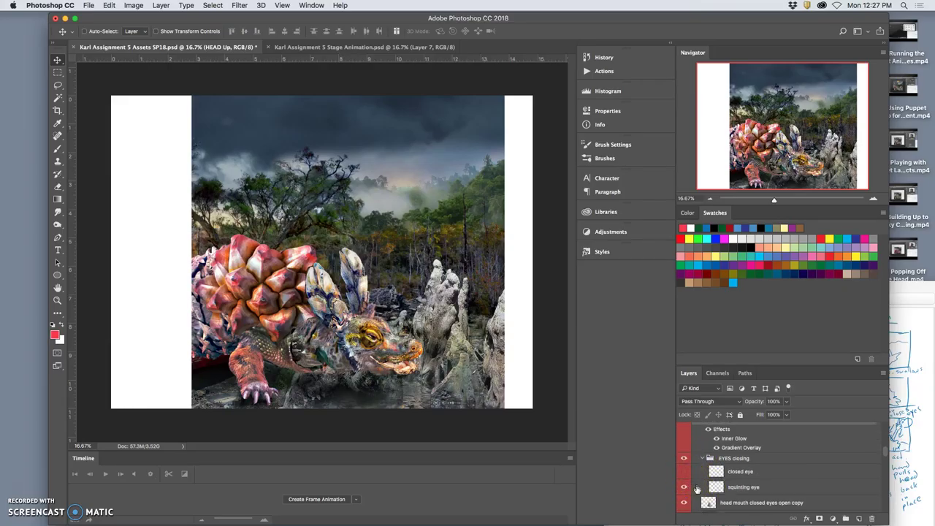
scroll(700, 495, "down", 3)
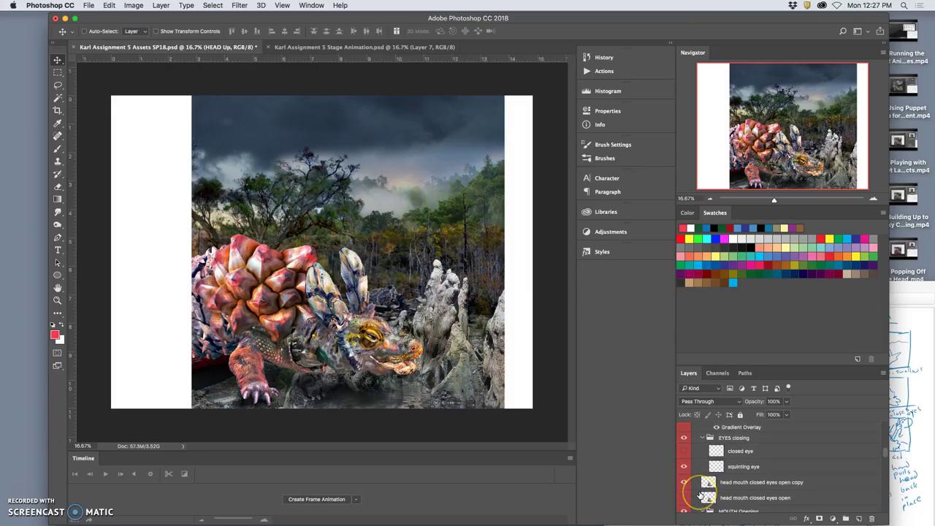
Step: Compare the mouth variants in the MOUTH Opening folder and leave only the semi-semi-open mouth copy layer showing
scroll(687, 495, "down", 2)
scroll(690, 495, "down", 5)
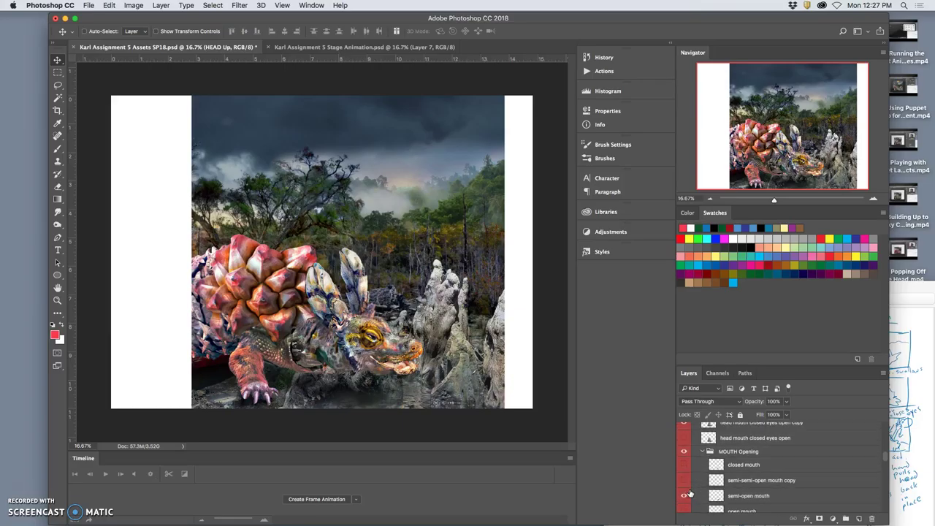
scroll(690, 495, "down", 1)
left_click(684, 475)
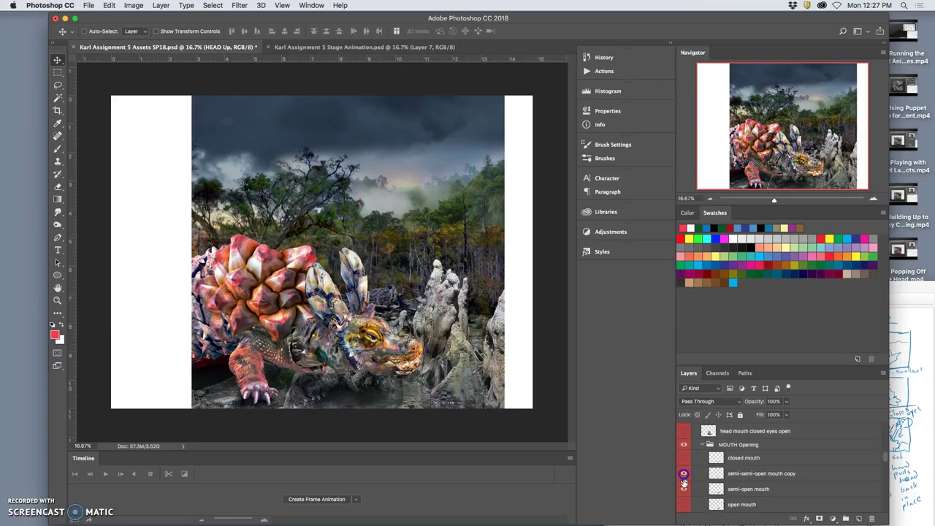
left_click(566, 348)
left_click(692, 458)
left_click(682, 504)
left_click(684, 475)
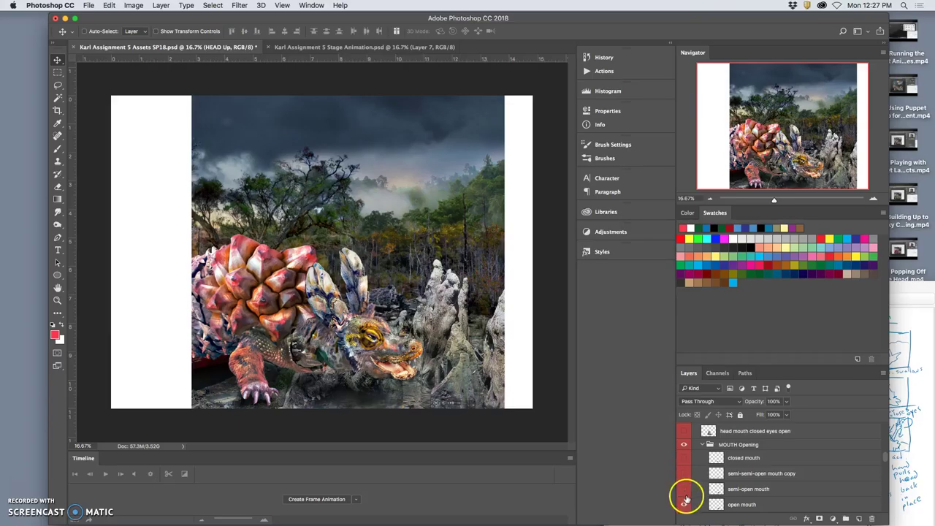
left_click(684, 475)
left_click(685, 458)
left_click(685, 504)
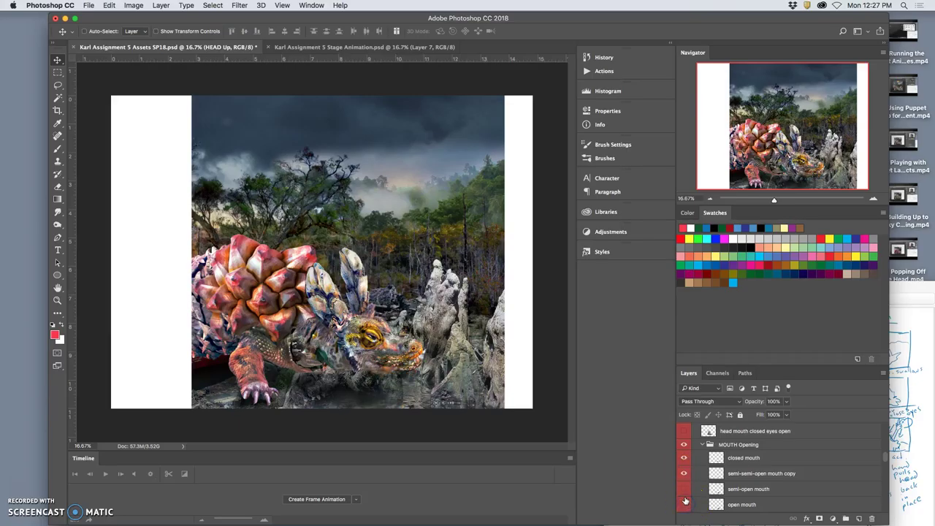
left_click(684, 458)
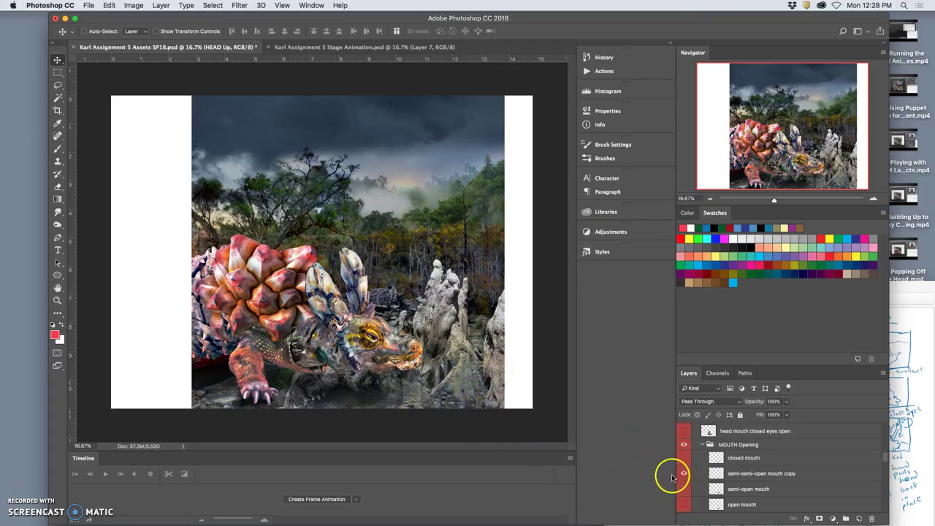
Step: Free Transform the HEAD Up group, rotating it about 2.35° and nudging it slightly right and down
scroll(716, 478, "up", 2)
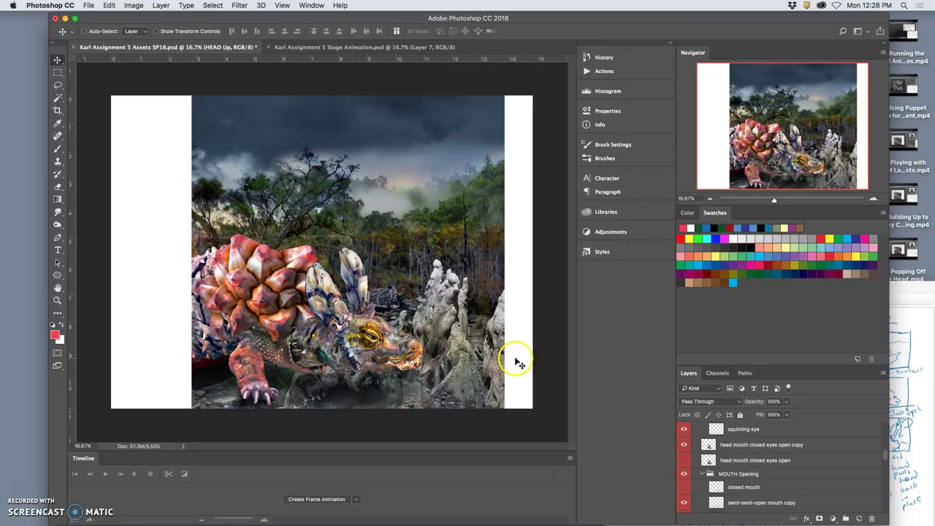
key("super+t")
left_click_drag(436, 249, 440, 254)
key("Right")
key("Right")
key("Right")
key("Down")
key("Down")
key("Down")
key("Right")
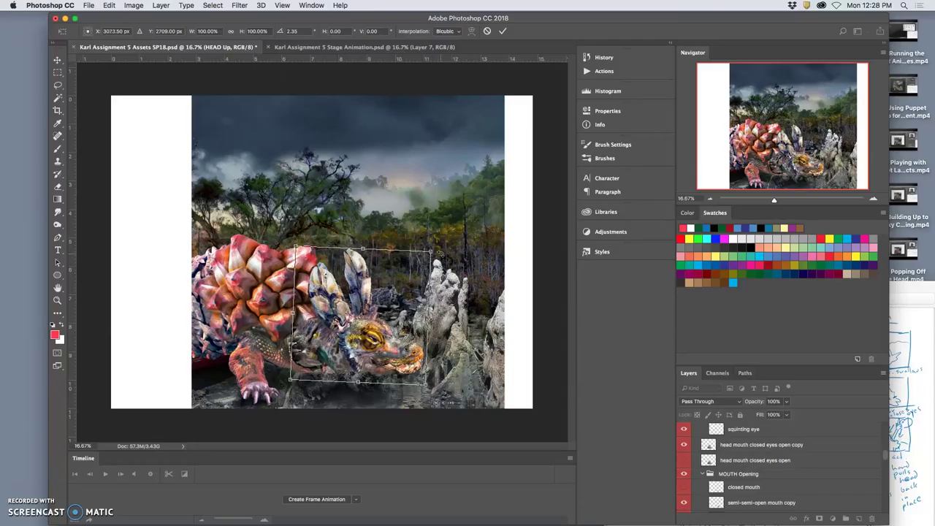
left_click(450, 295)
key("Return")
Step: Edit the HEAD Up group's Inner Glow and Gradient Overlay effects, lowering the Gradient Overlay opacity to about 21%
scroll(731, 471, "down", 1)
scroll(732, 473, "up", 5)
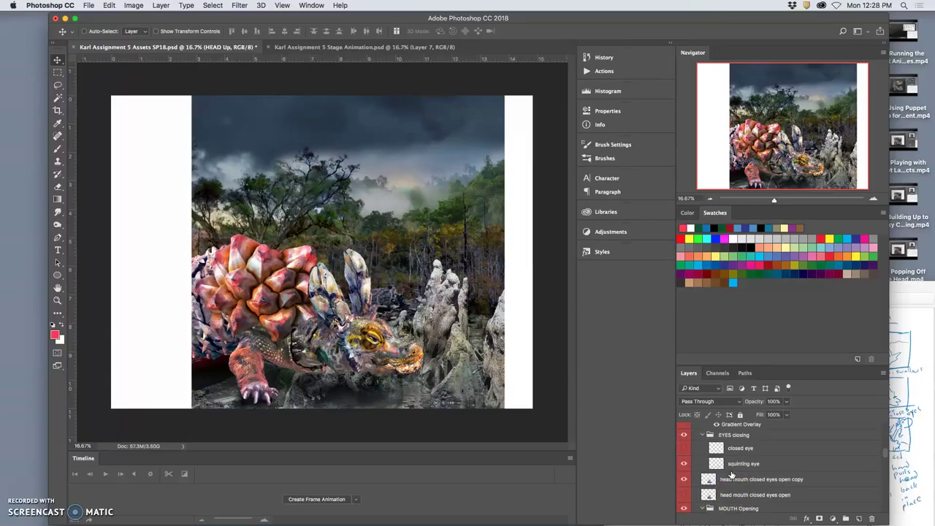
scroll(732, 474, "up", 3)
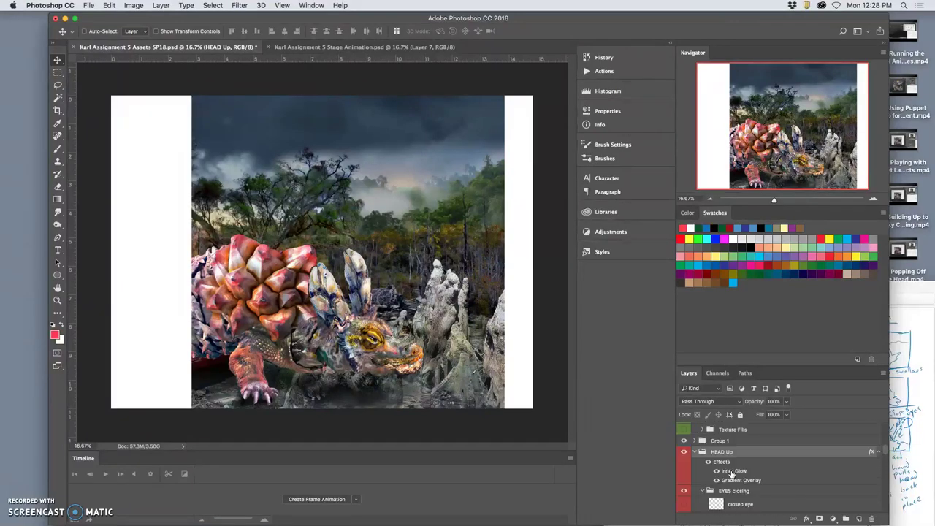
double_click(728, 473)
left_click_drag(714, 192, 700, 193)
left_click(589, 293)
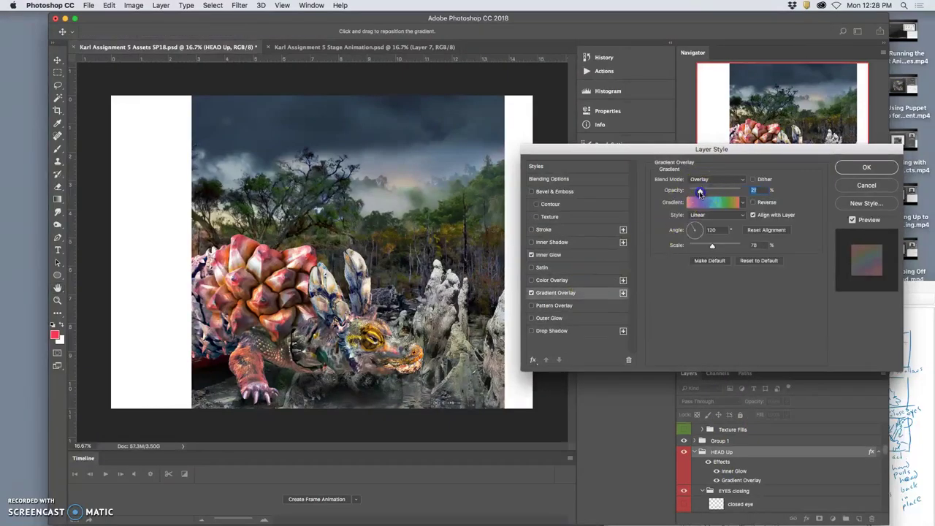
left_click(862, 169)
Step: For Creature Collage copy 7, set Inner Glow opacity to 24% and Color Overlay opacity to 9%, and slightly reduce Gradient Overlay opacity
scroll(726, 506, "down", 5)
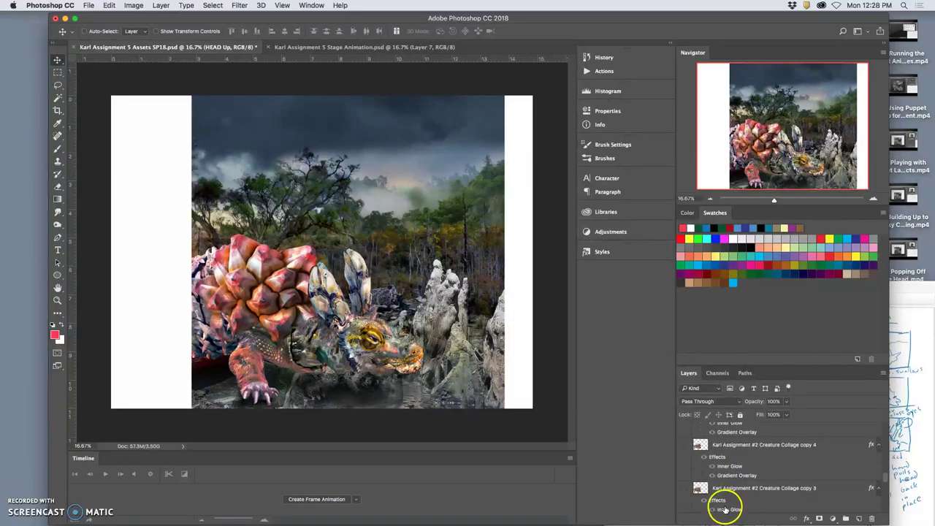
scroll(725, 511, "up", 10)
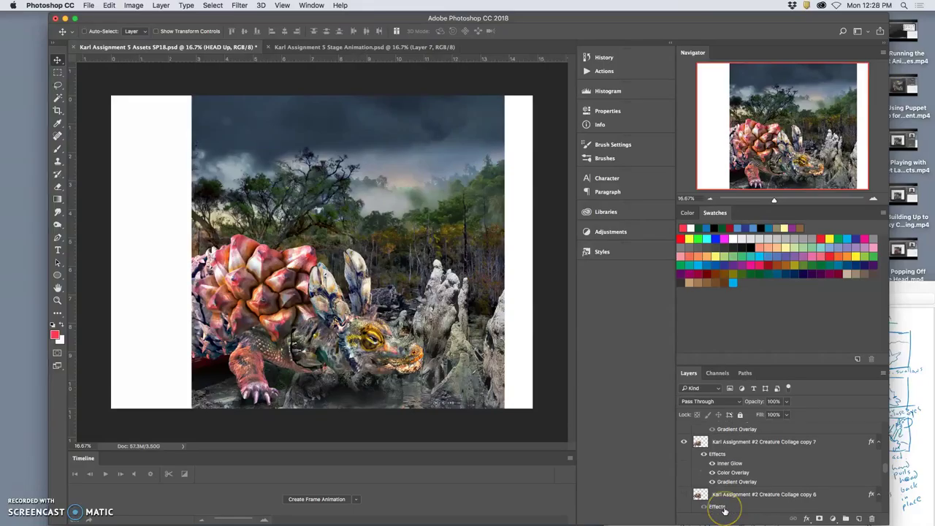
double_click(719, 448)
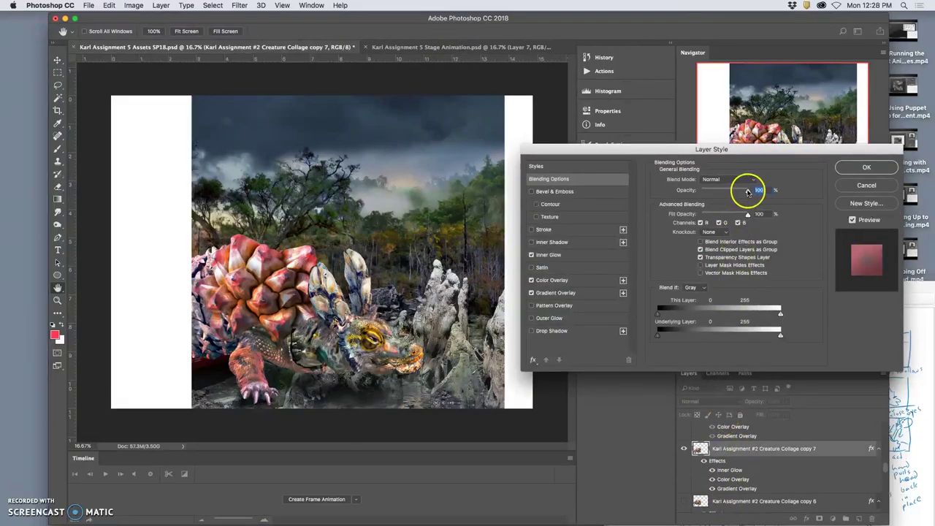
left_click(583, 254)
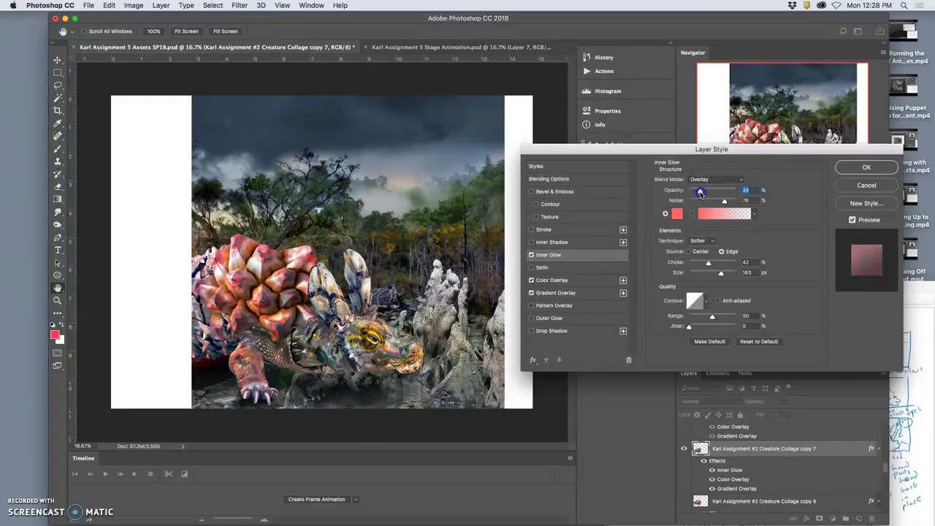
left_click(582, 279)
left_click_drag(720, 196, 694, 196)
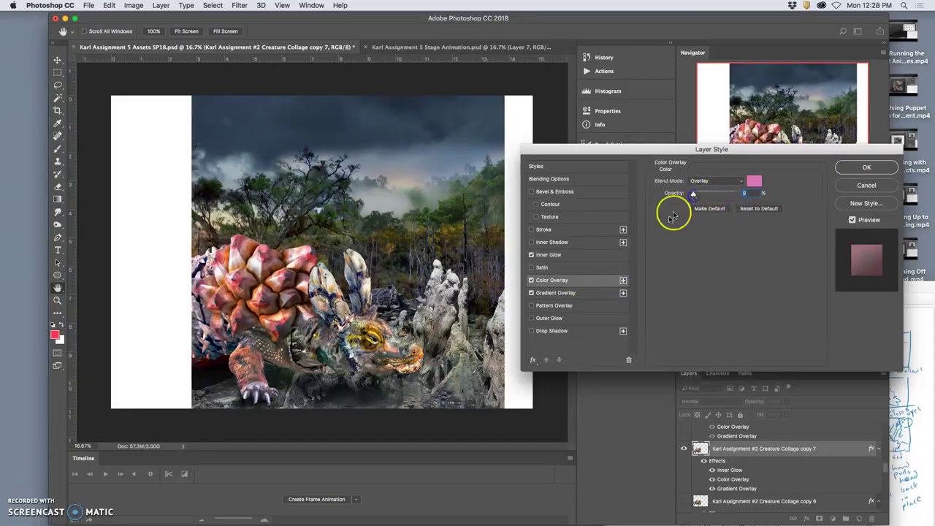
left_click(572, 292)
left_click_drag(706, 189, 701, 191)
left_click(866, 167)
Step: Compare the scene with and without Layer 28 above the SKY layer and leave that layer hidden
left_click(700, 455)
scroll(728, 472, "down", 5)
scroll(739, 475, "down", 6)
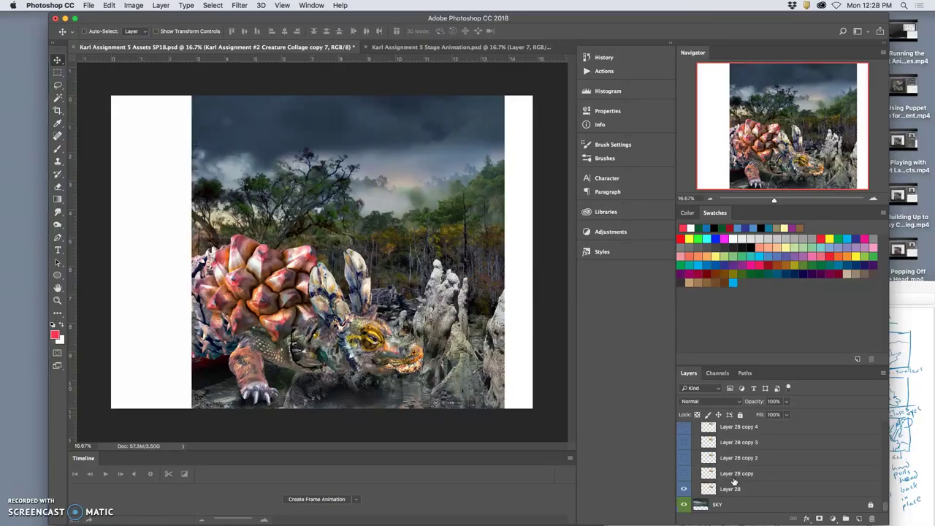
left_click(684, 490)
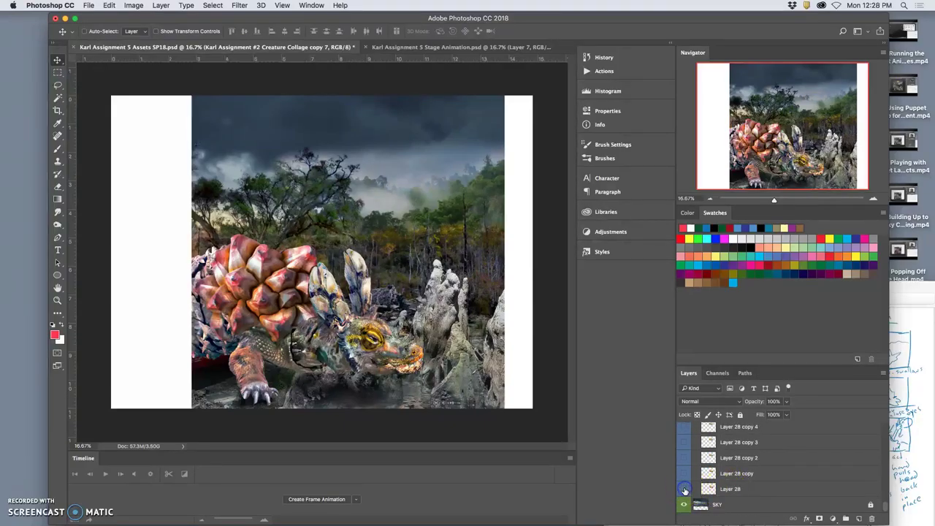
left_click(685, 490)
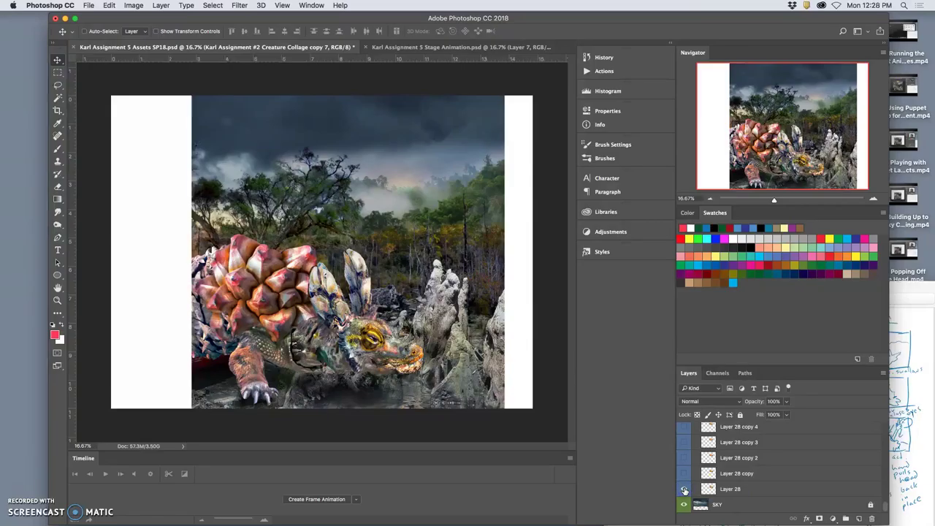
left_click_drag(684, 489, 763, 476)
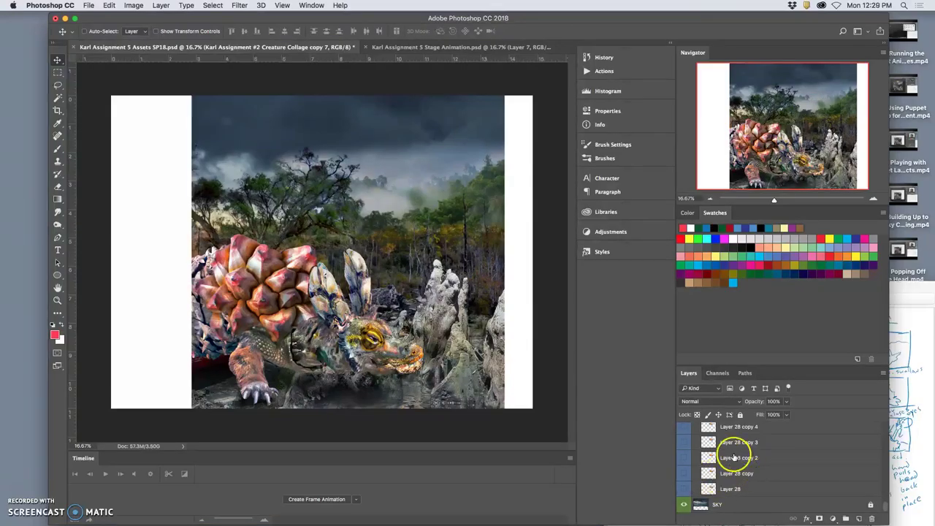
Step: Collapse the Arm Cycle folder and hide the Texture Fills copy 2 group inside Texture Fills
scroll(778, 474, "up", 10)
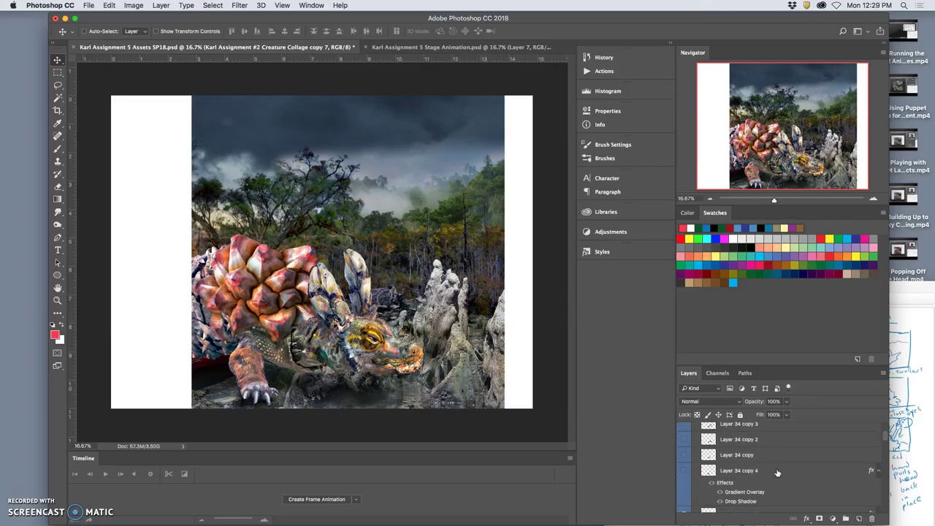
scroll(778, 474, "up", 5)
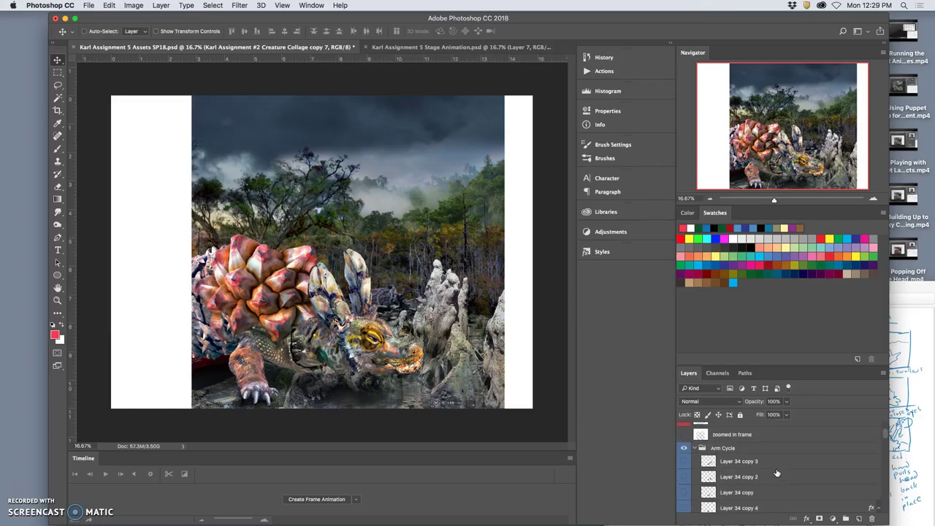
left_click(695, 449)
scroll(714, 468, "down", 1)
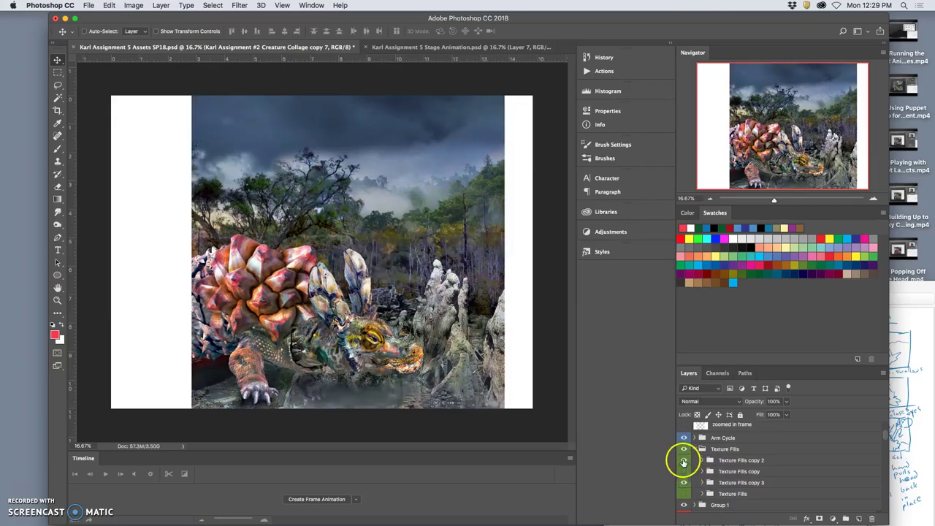
left_click(684, 460)
scroll(785, 496, "down", 3)
scroll(788, 496, "up", 5)
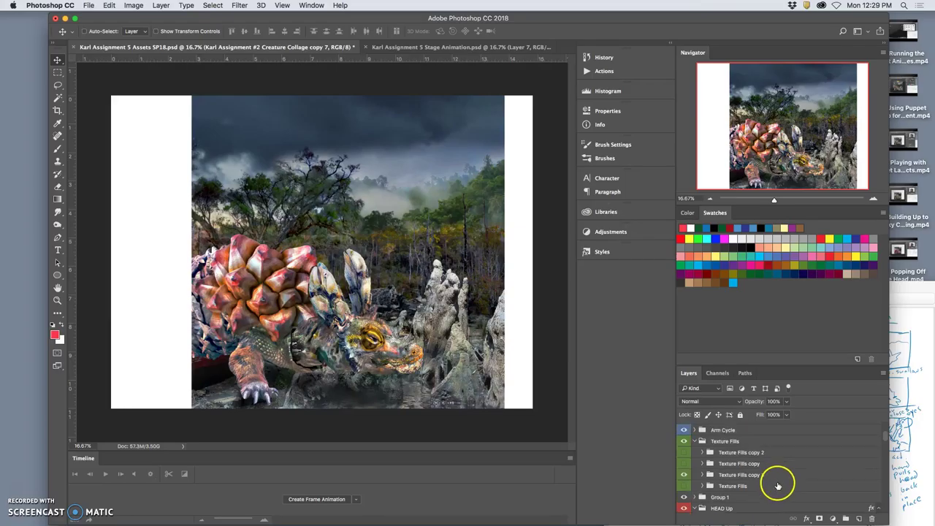
Step: Use the Magic Wand on the zoomed out frame layer to select the square area inside the frame
left_click(753, 431)
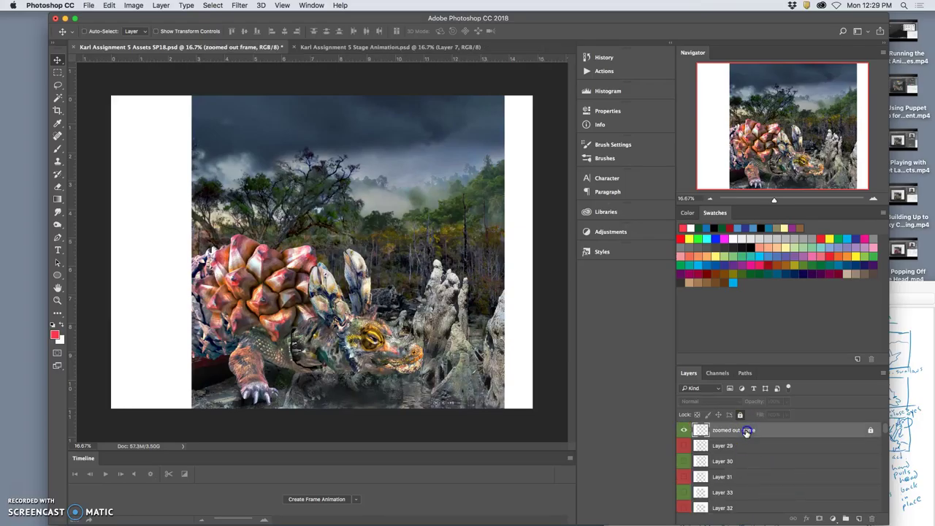
left_click(58, 97)
left_click(281, 229)
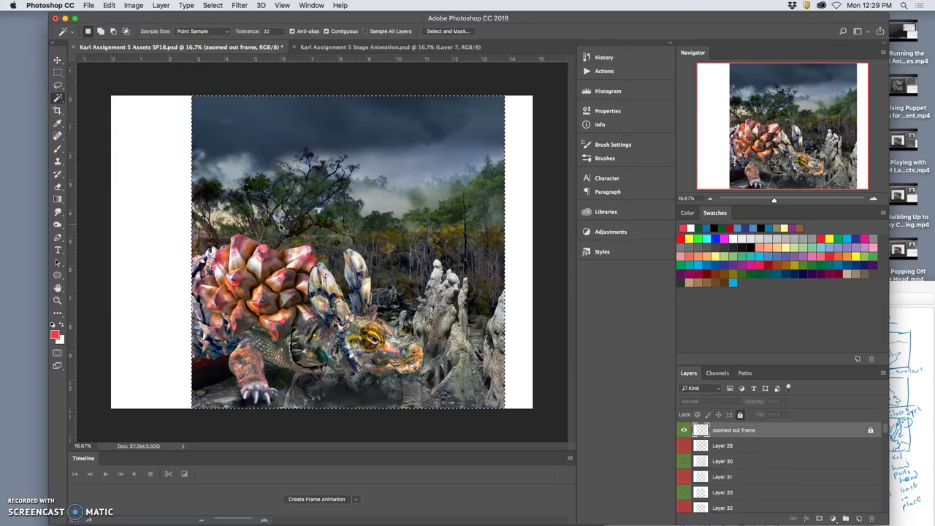
left_click(285, 228)
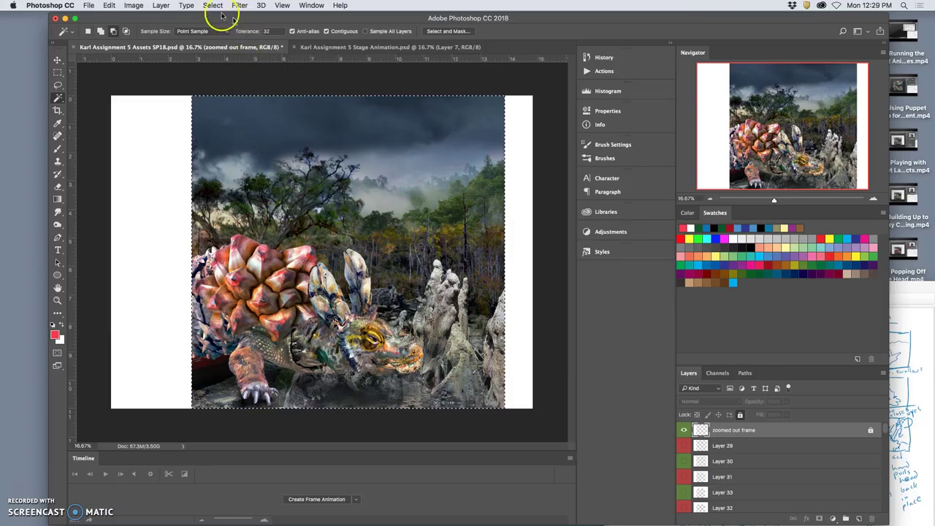
Step: Stamp all visible layers onto a new layer, copy the framed area and paste it into the Stage Animation document
left_click(161, 6)
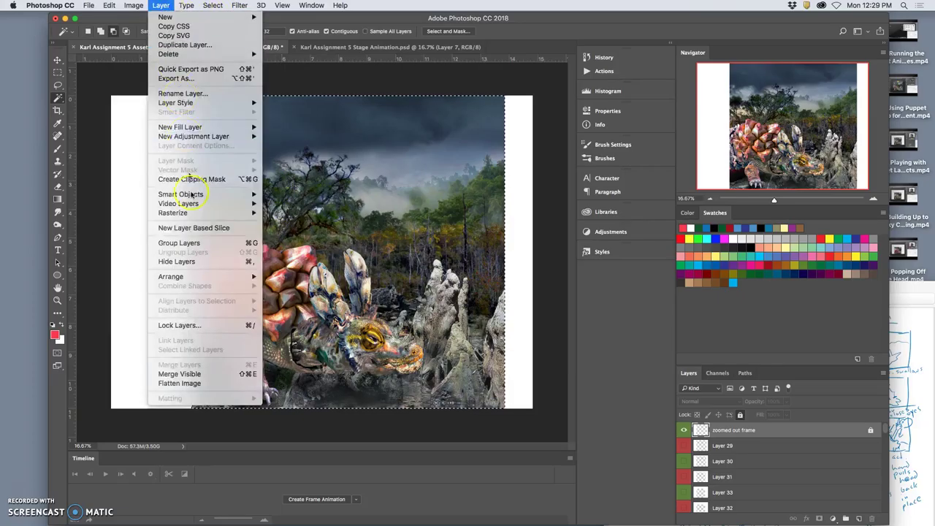
left_click(193, 375, "alt")
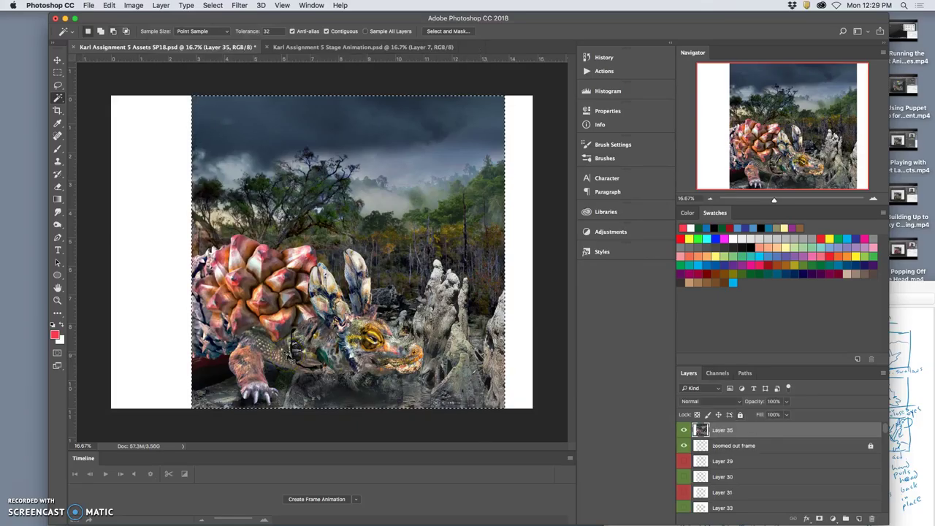
left_click(312, 48)
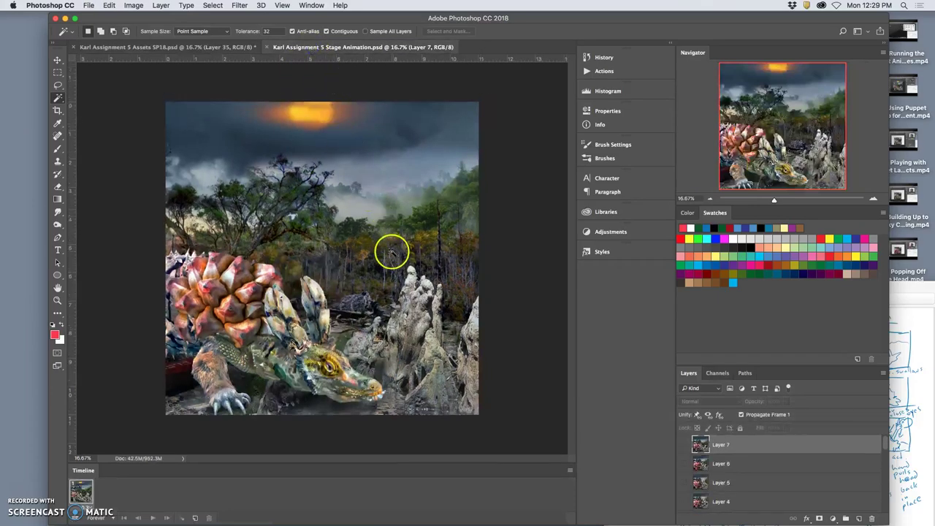
key("super+v")
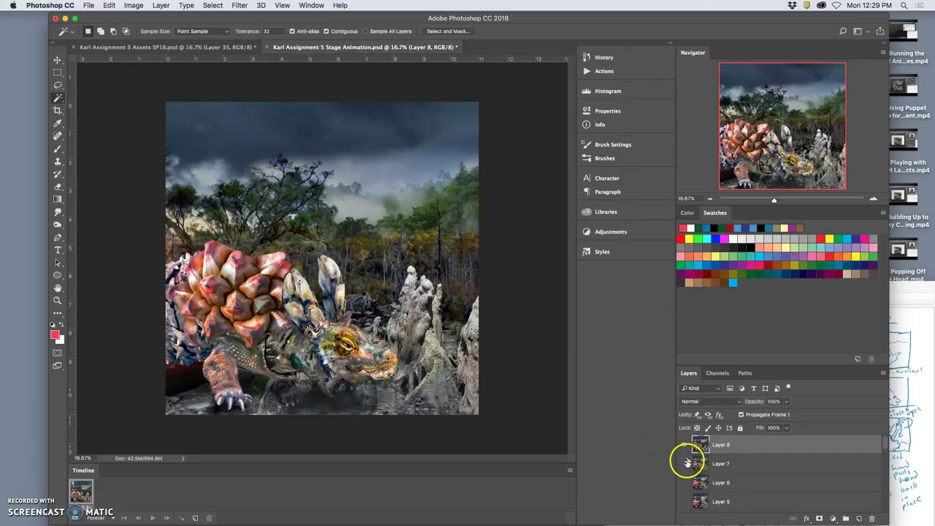
Step: Toggle the pasted Layer 8 repeatedly to compare the creature's pose with the starting frame beneath it
left_click(684, 446)
left_click(684, 446)
left_click(684, 464)
left_click(684, 446)
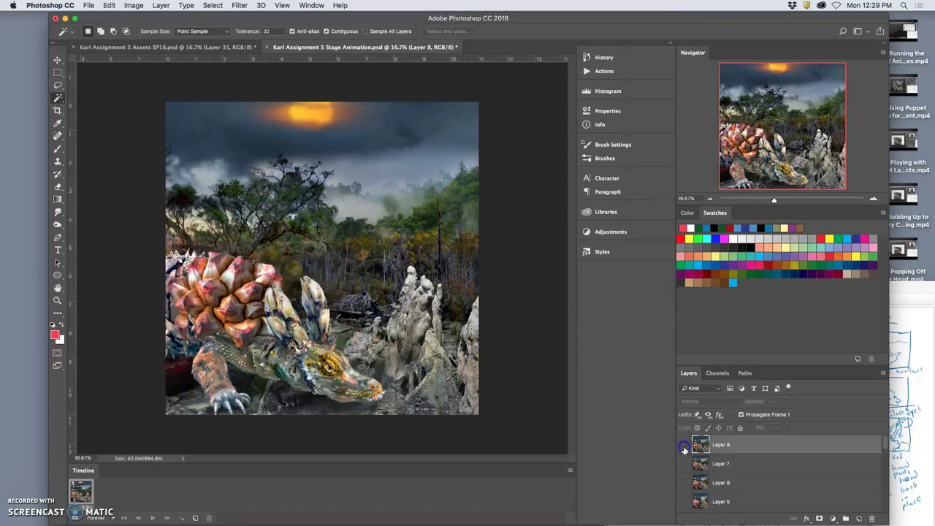
left_click(684, 447)
left_click(684, 447)
left_click(684, 447)
left_click(684, 448)
left_click(684, 447)
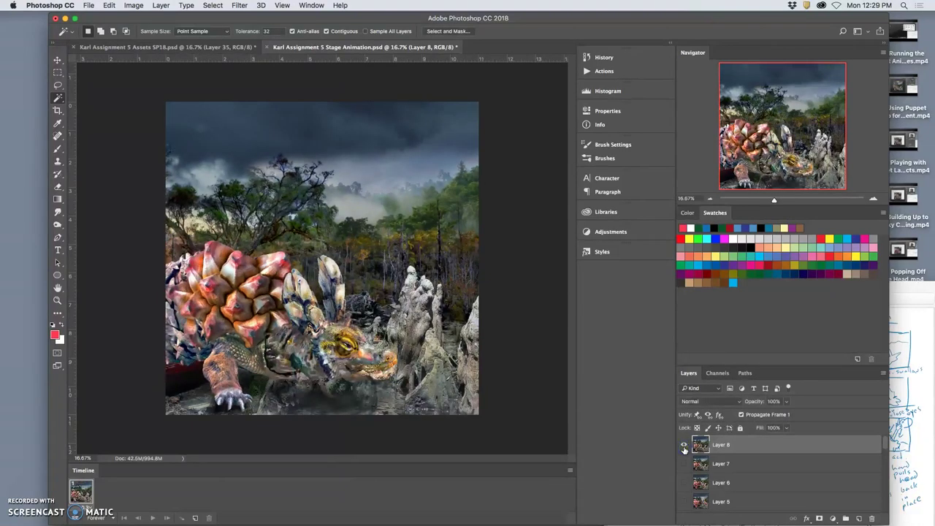
left_click(684, 448)
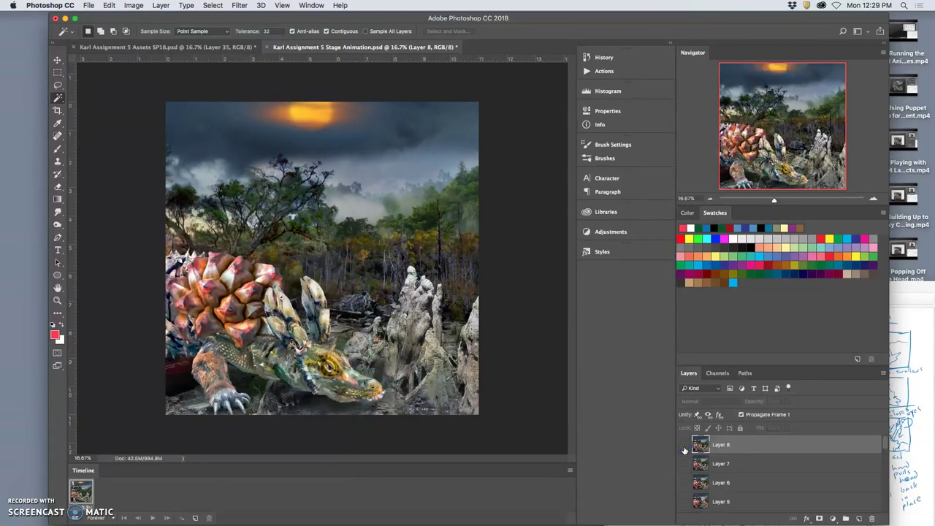
left_click(684, 447)
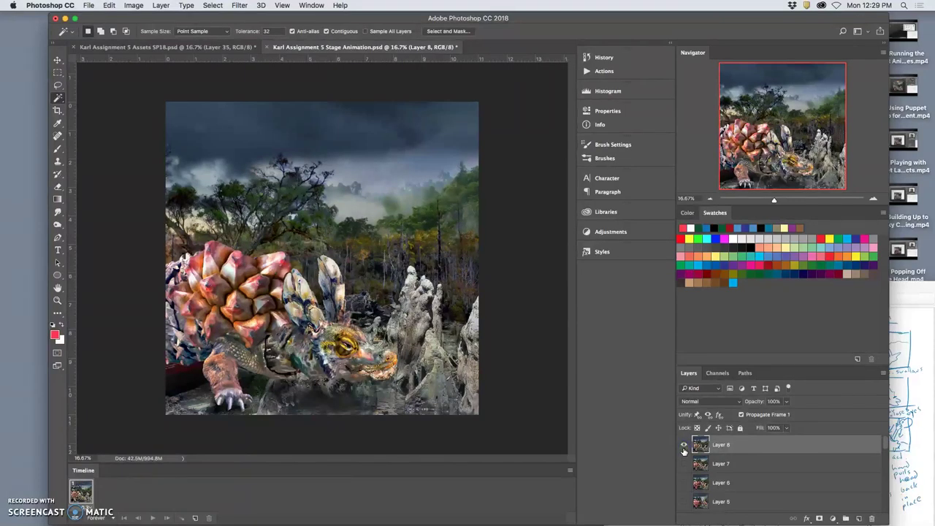
Step: Compare Frame 1 with Layer 8, then select and copy the whole Frame 1 image
scroll(693, 460, "down", 10)
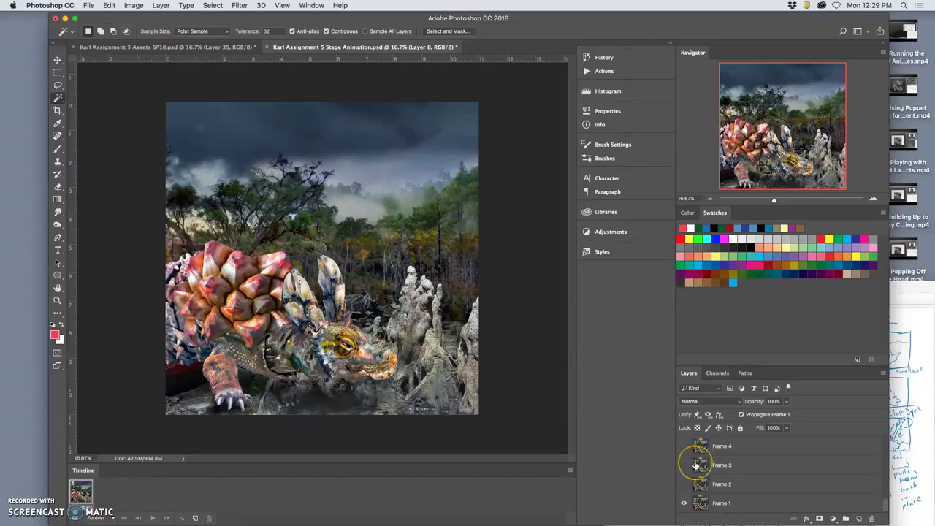
left_click(726, 503)
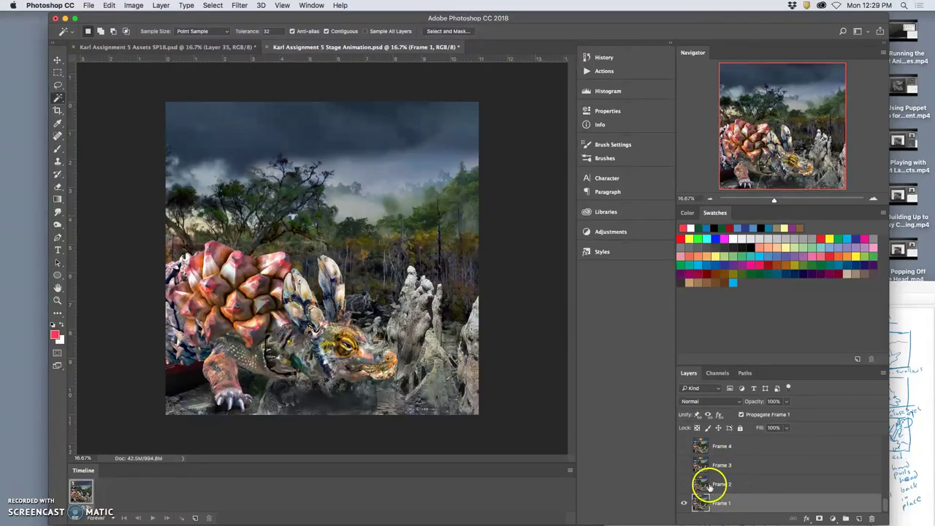
left_click(685, 446)
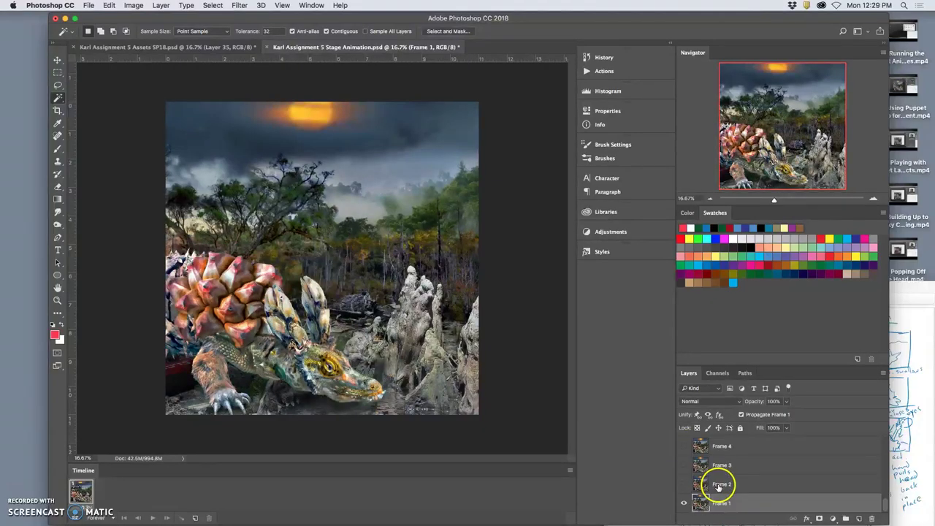
left_click_drag(722, 503, 689, 453)
left_click(685, 445)
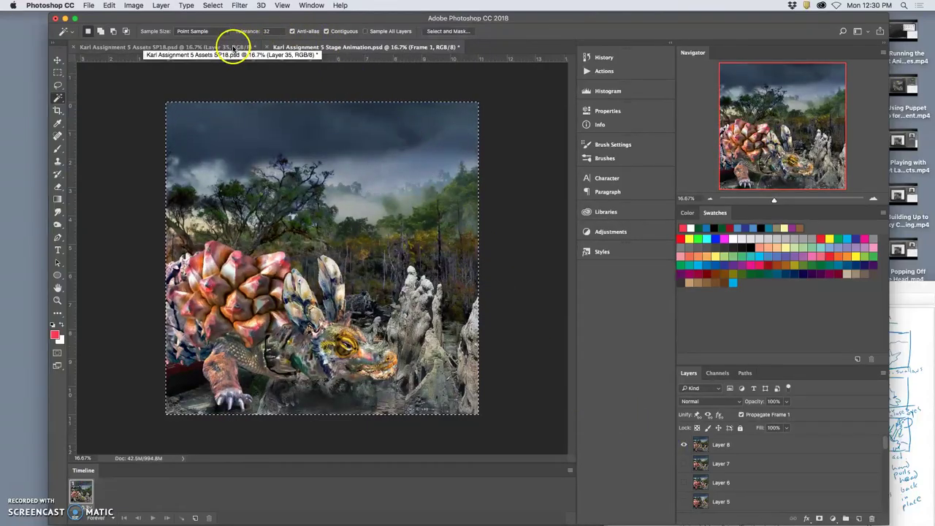
scroll(710, 449, "down", 5)
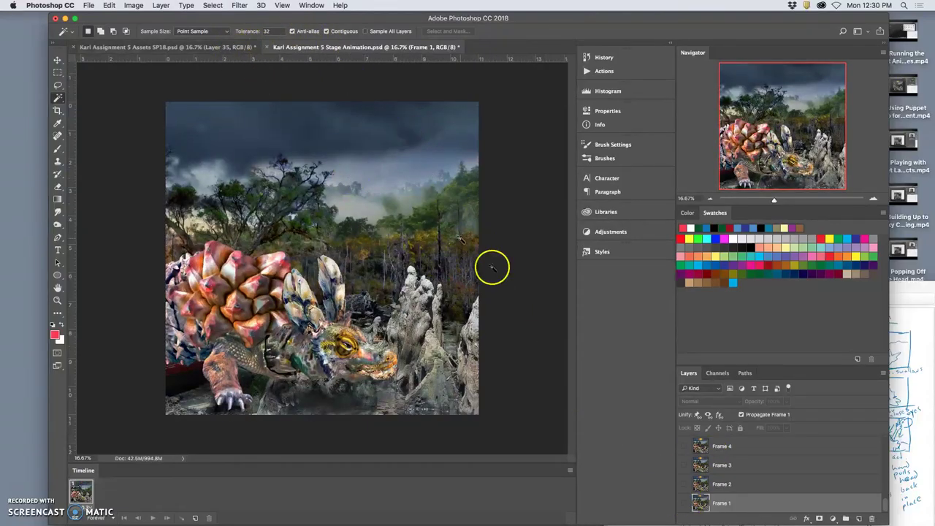
Step: Return to the Assets document and delete the merged Layer 35
left_click(205, 47)
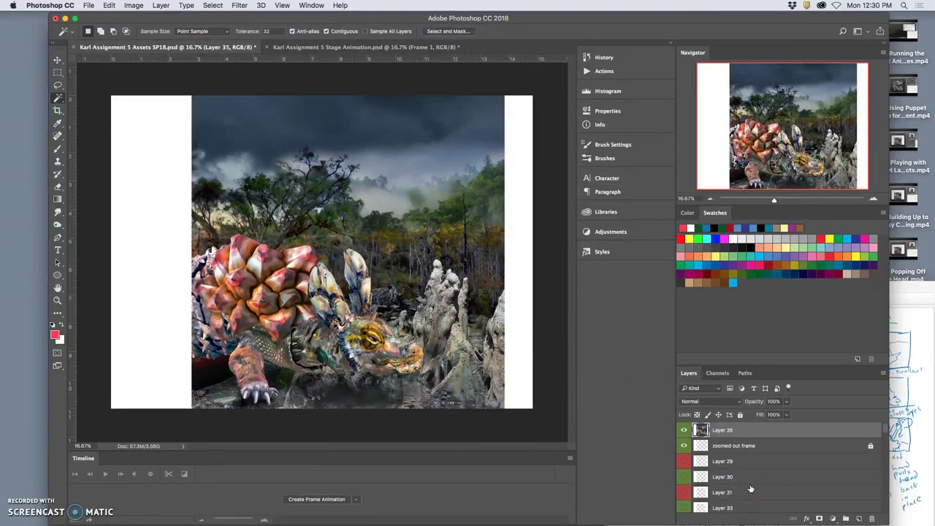
key("super+d")
key("BackSpace")
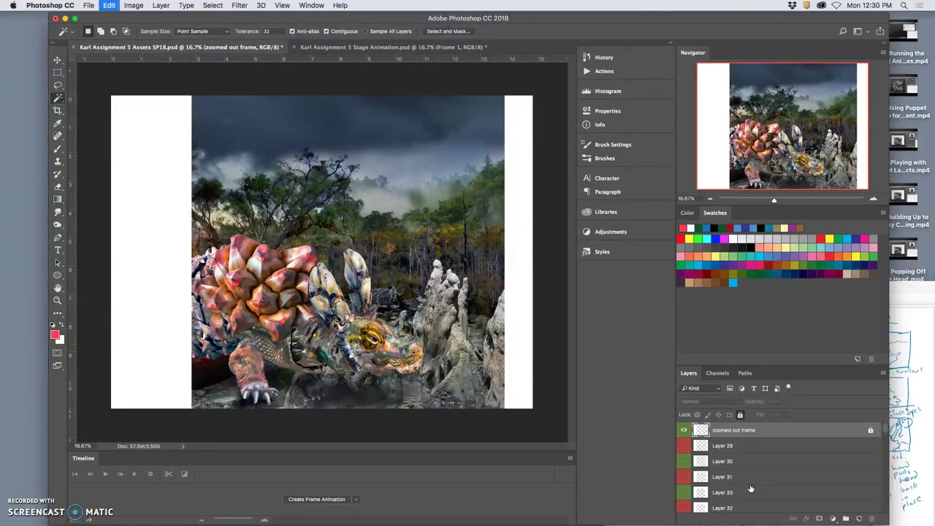
Step: Paste the copied Frame 1 image into Assets, align it inside the square frame and lower its opacity to 38%
key("super+z")
left_click(58, 60)
left_click_drag(173, 109, 299, 142)
left_click(785, 402)
left_click_drag(751, 415, 760, 414)
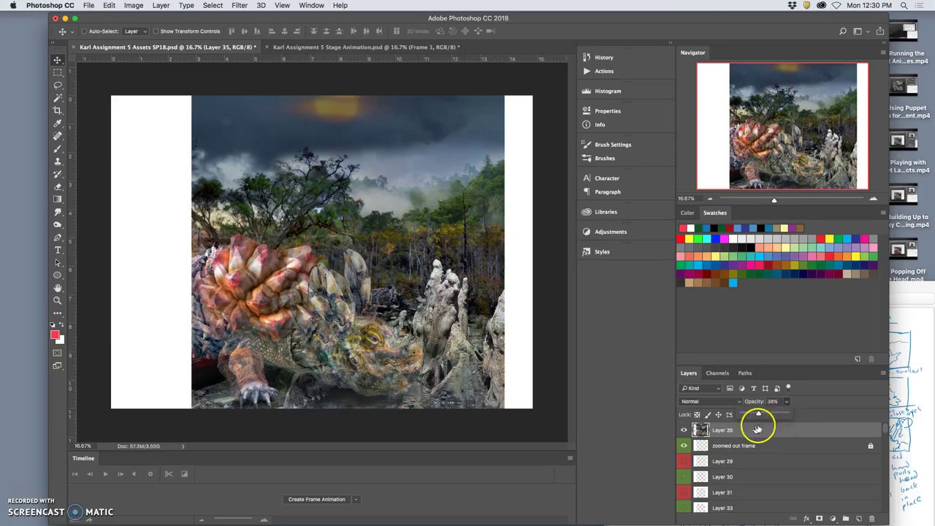
Step: Lower the pasted Frame 1 reference layer's opacity to 24% and lock the layer
left_click(740, 414)
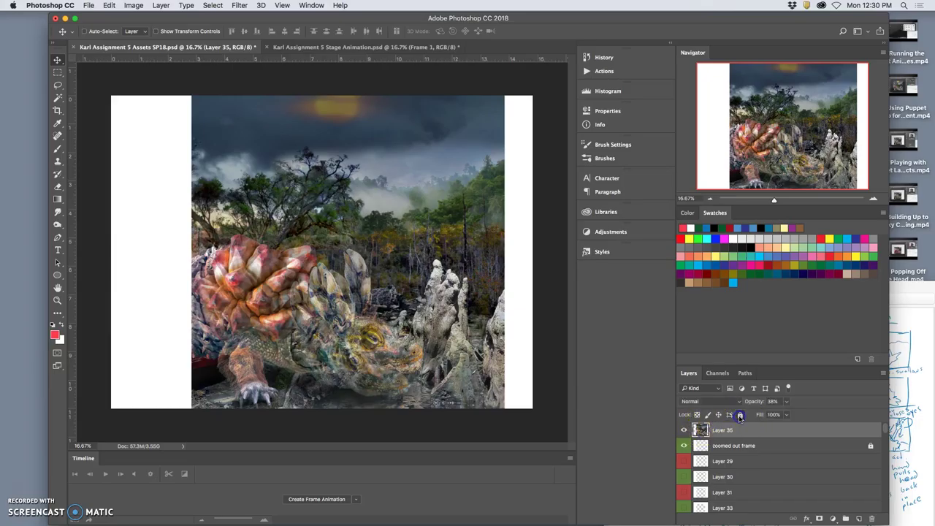
left_click(786, 402)
left_click_drag(781, 414, 780, 414)
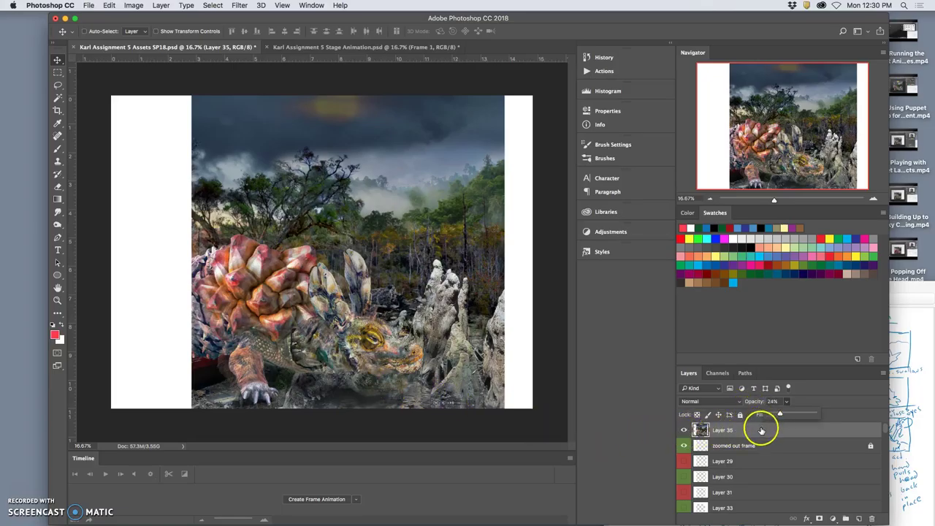
left_click(741, 414)
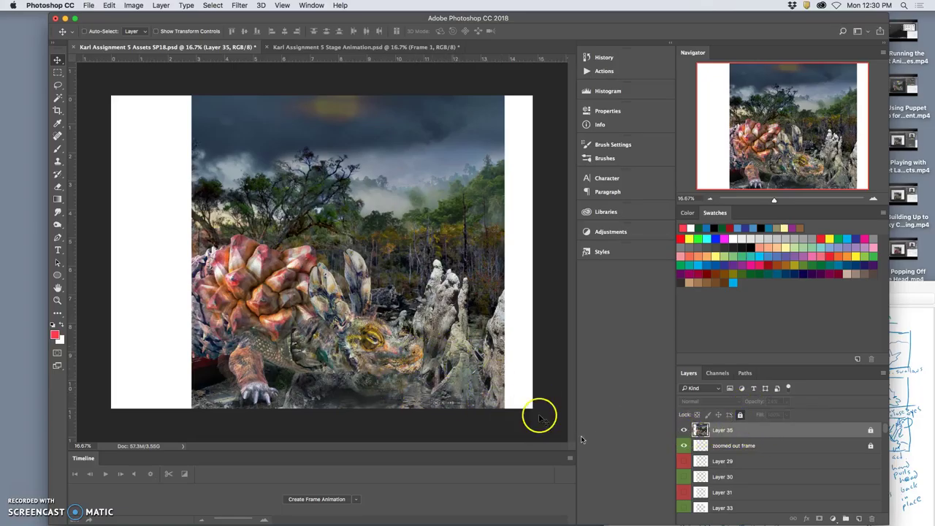
Step: Show Layer 3 copy 9 in the SUN Setting group, duplicate it, hide the original and move the duplicate sun up to the sky's edge
scroll(790, 494, "down", 10)
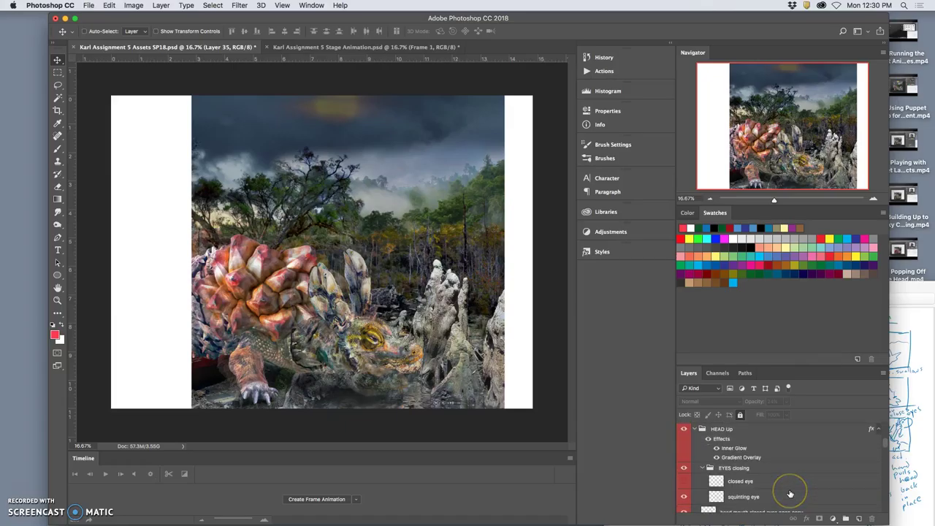
scroll(790, 494, "down", 10)
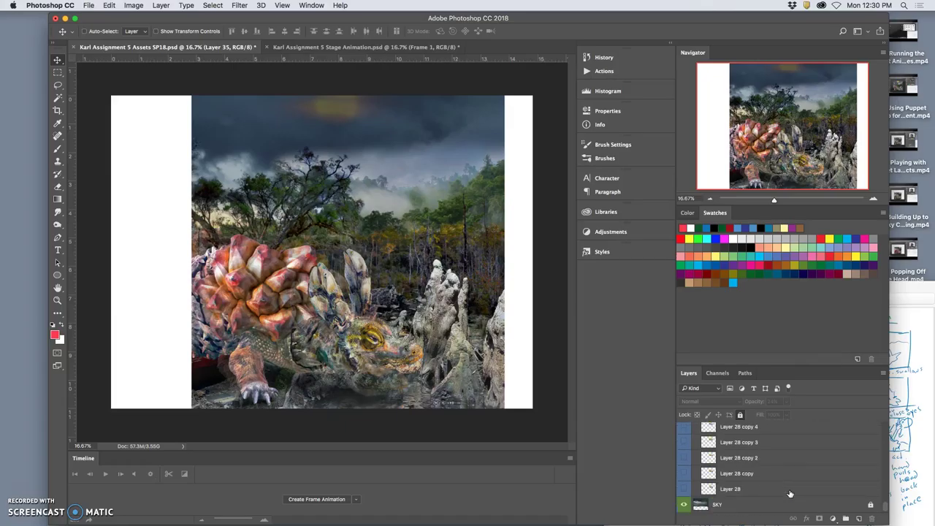
scroll(789, 495, "down", 10)
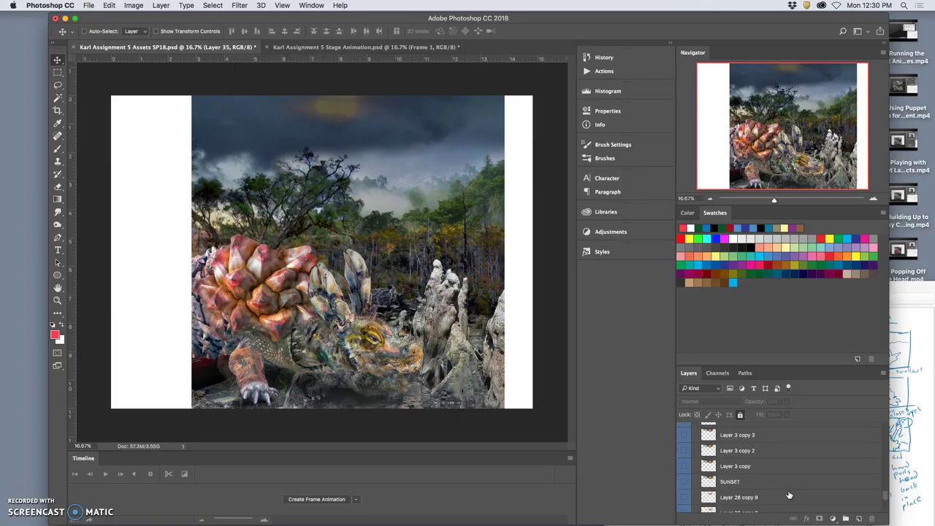
scroll(790, 495, "up", 3)
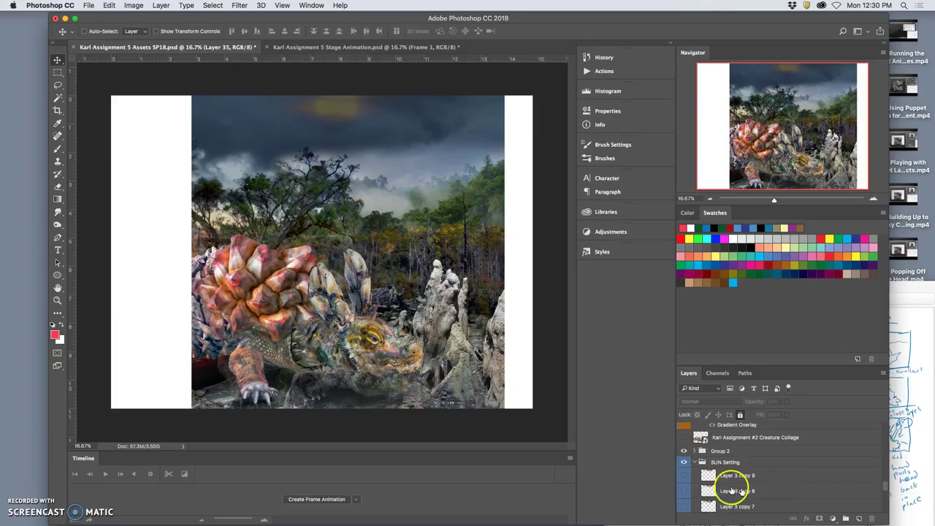
left_click(683, 476)
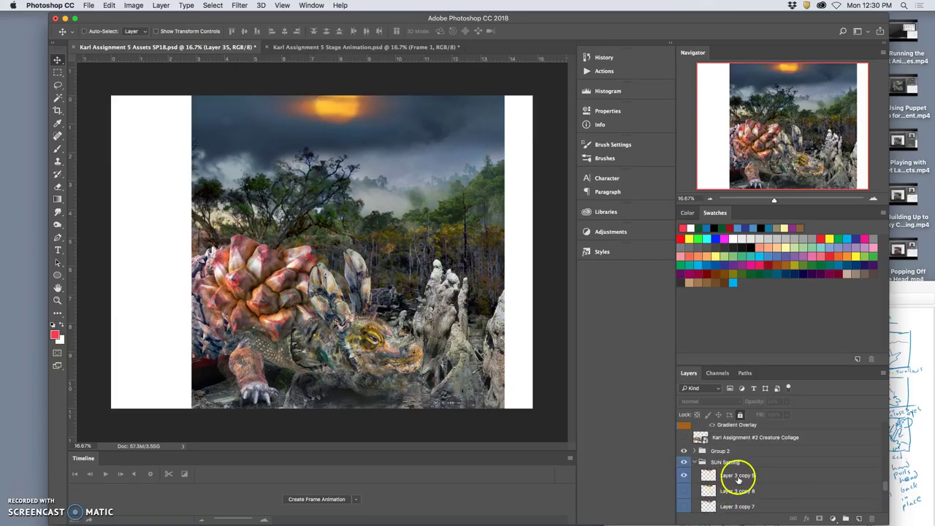
left_click(738, 477)
key("super+j")
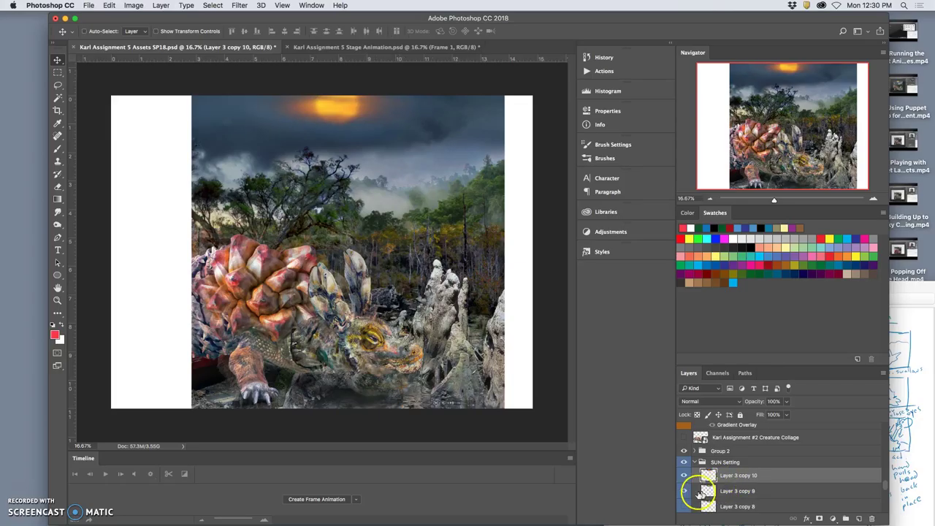
left_click(686, 491)
left_click_drag(309, 103, 323, 95)
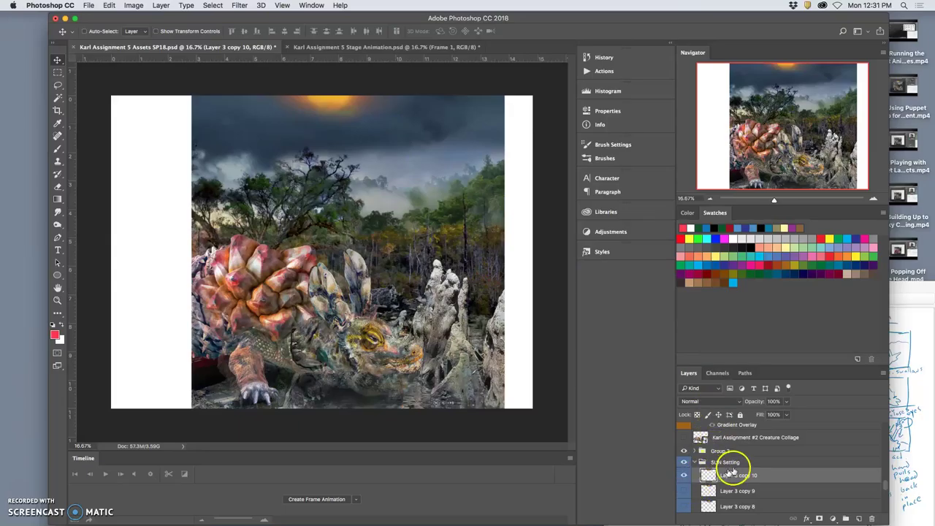
key("super+z")
Step: Show the Texture Fills copy group and hide Texture Fills copy 3
scroll(736, 466, "up", 6)
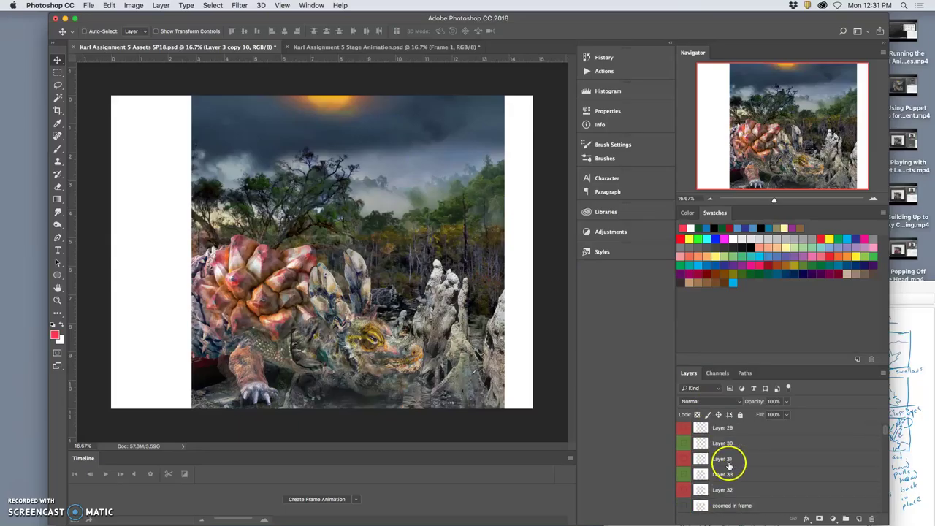
scroll(729, 462, "up", 3)
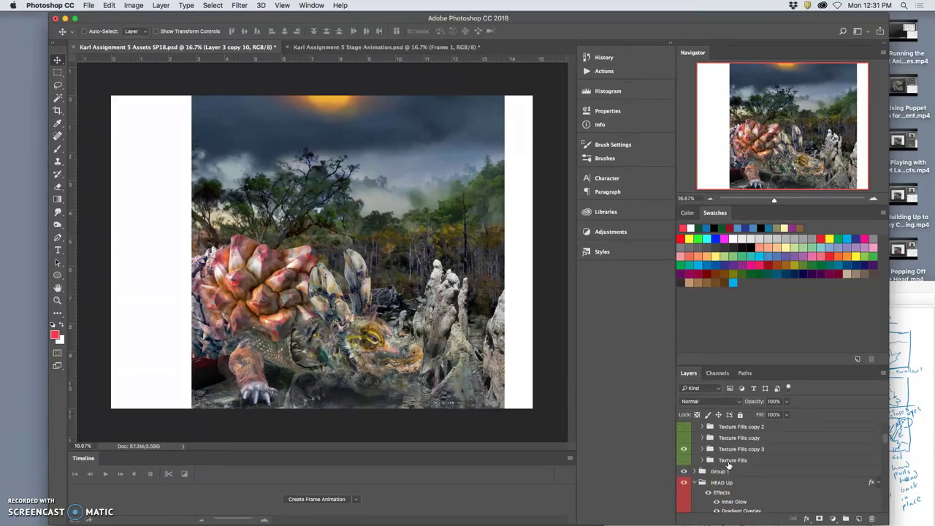
left_click(685, 441)
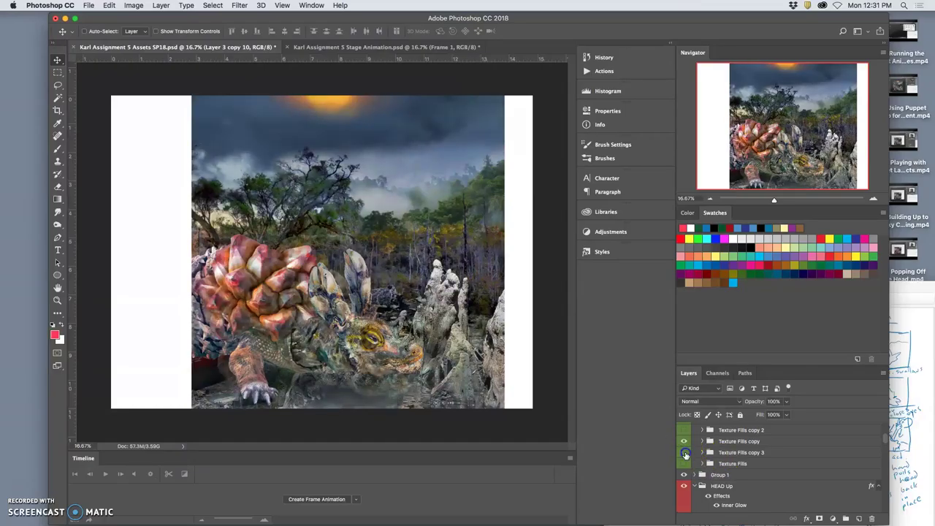
left_click(684, 452)
scroll(768, 483, "down", 3)
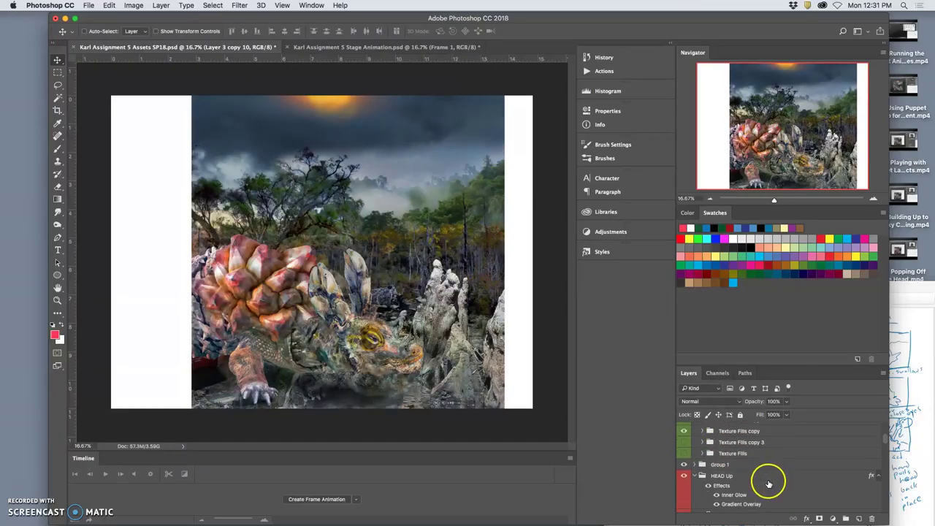
Step: Free-transform the HEAD Up group, rotating it about 7° clockwise and moving it down to match the reference head
left_click(720, 470)
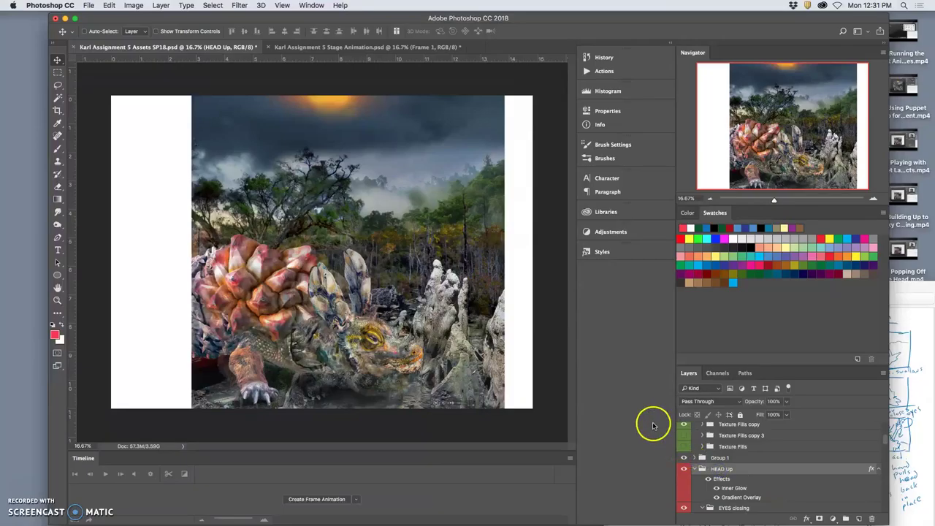
key("super+t")
left_click_drag(438, 244, 442, 260)
left_click_drag(386, 338, 379, 360)
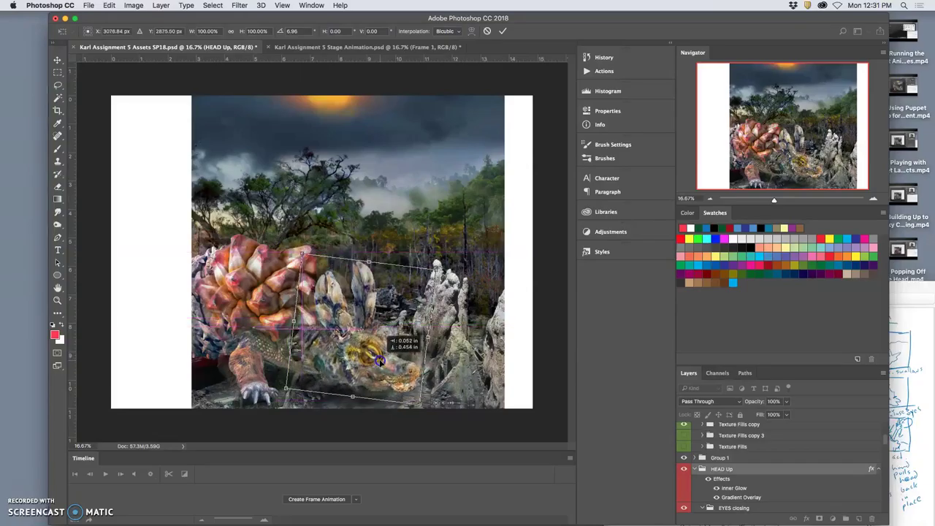
left_click_drag(379, 359, 378, 359)
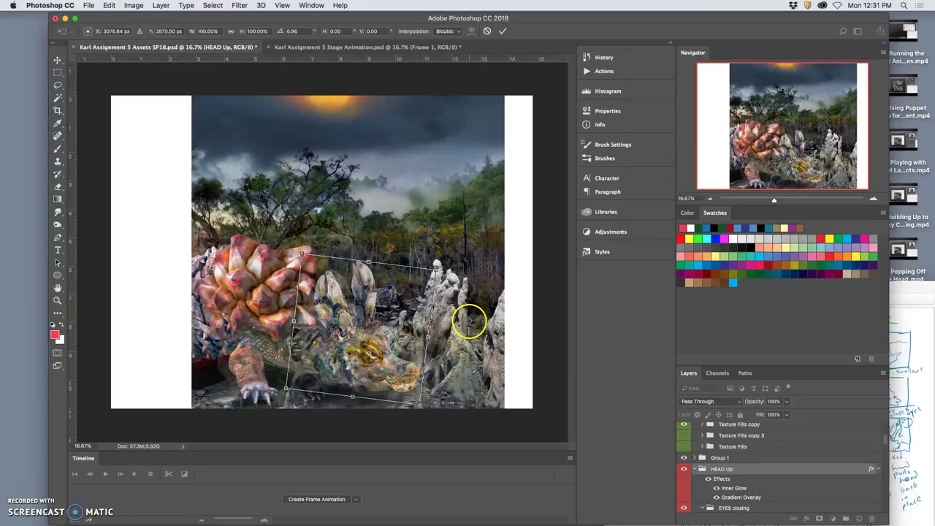
key("Return")
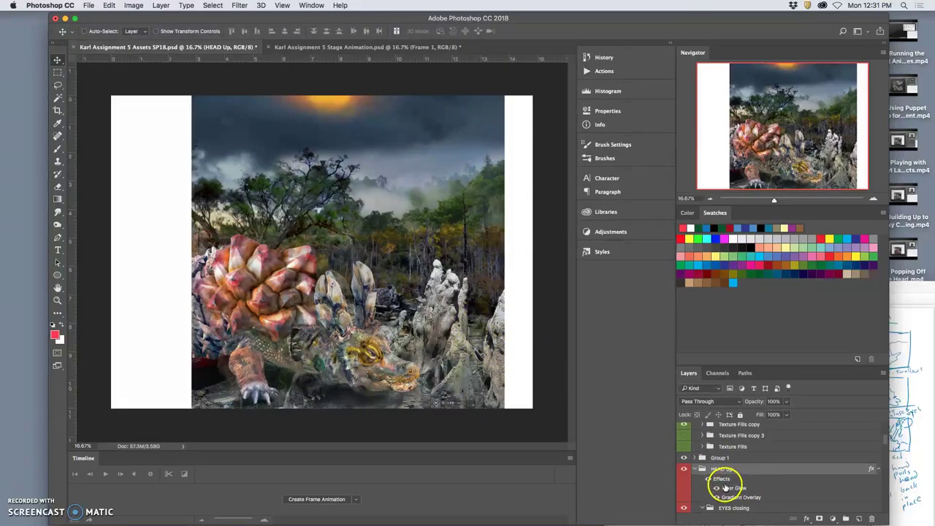
Step: Show the closed eye and closed mouth layers in the HEAD Up group, and hide the Head Hole layer
scroll(725, 486, "down", 1)
scroll(725, 486, "down", 2)
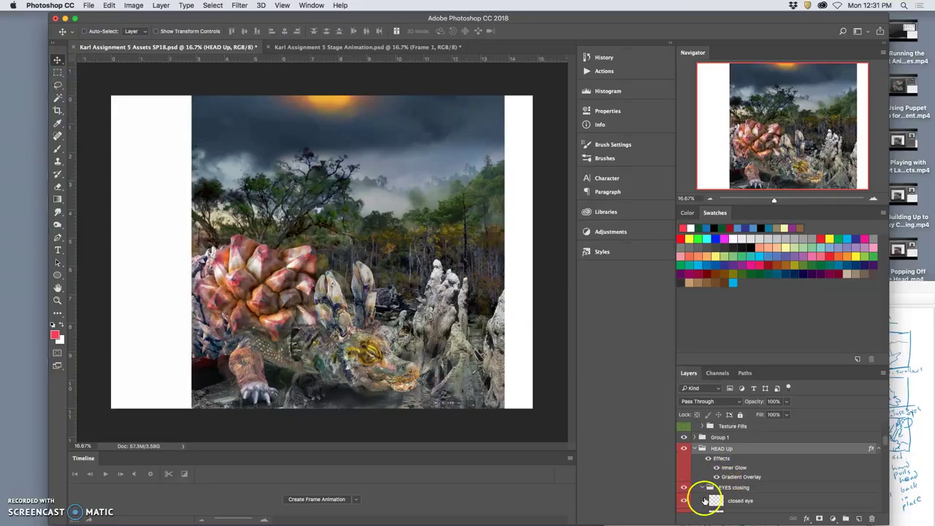
scroll(705, 501, "down", 5)
scroll(704, 501, "down", 2)
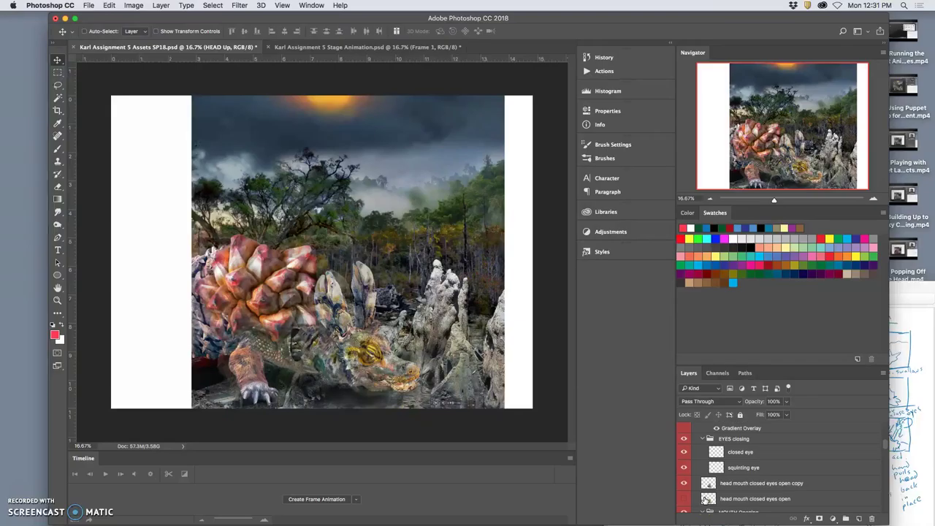
scroll(699, 497, "down", 6)
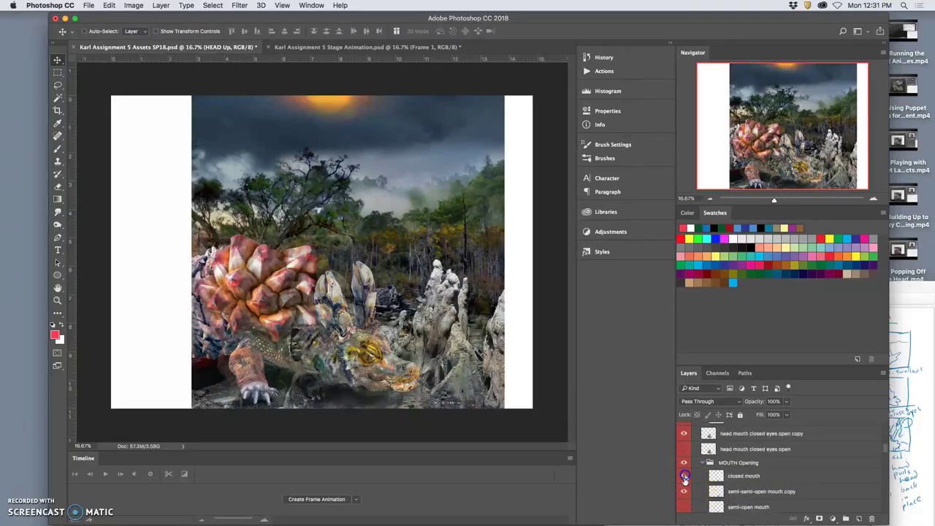
scroll(707, 496, "down", 6)
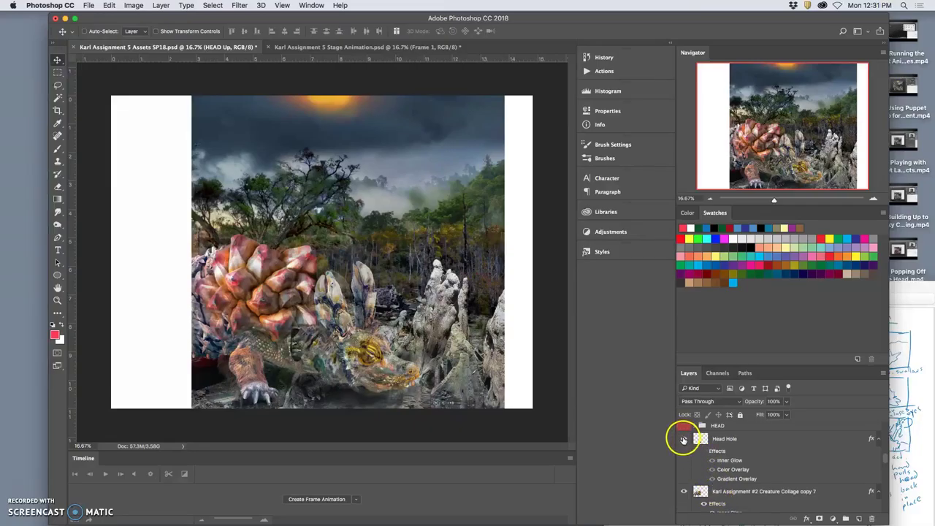
scroll(702, 477, "down", 8)
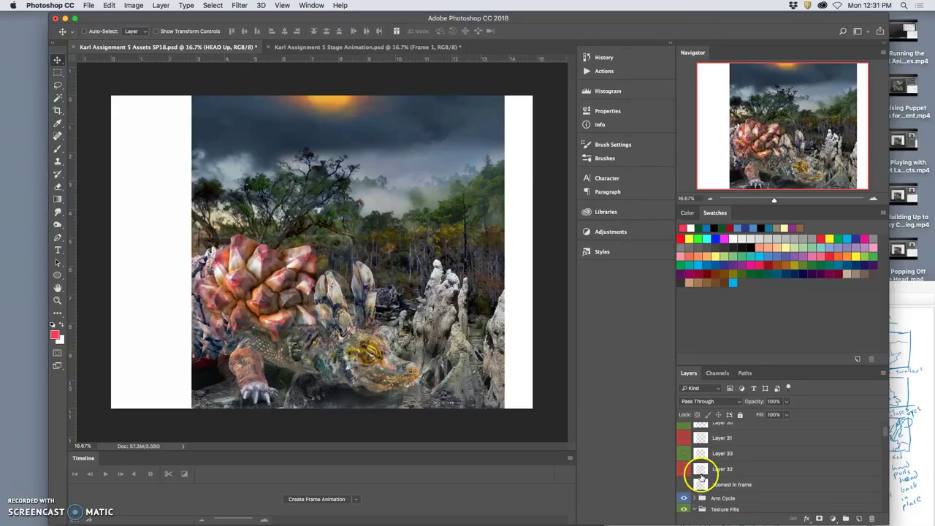
Step: Duplicate the Creature Collage copy 7 body layer, hide the original and turn off the duplicate's layer effects
scroll(703, 493, "up", 8)
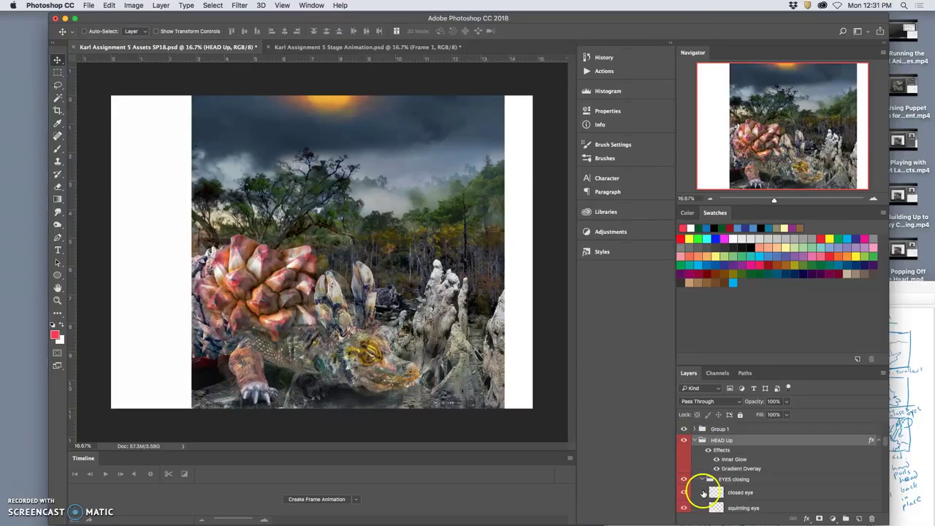
scroll(703, 493, "down", 5)
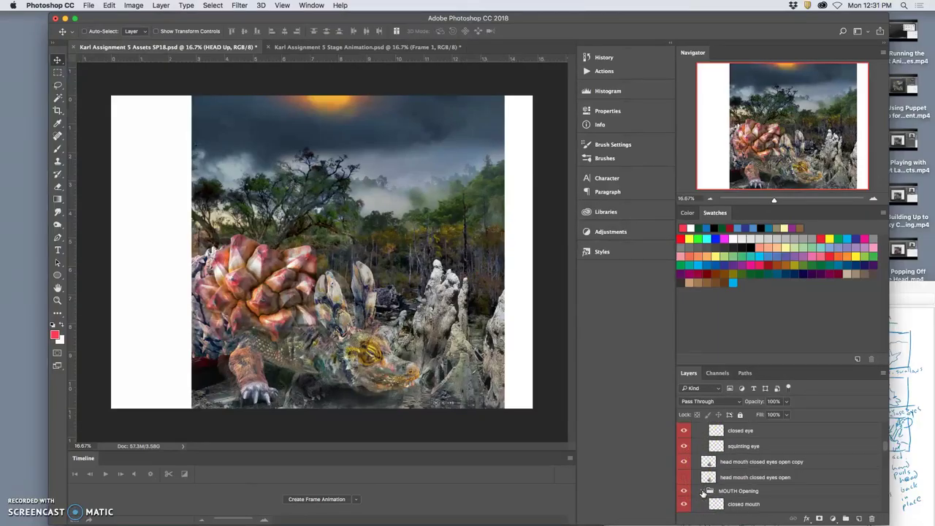
scroll(703, 494, "down", 8)
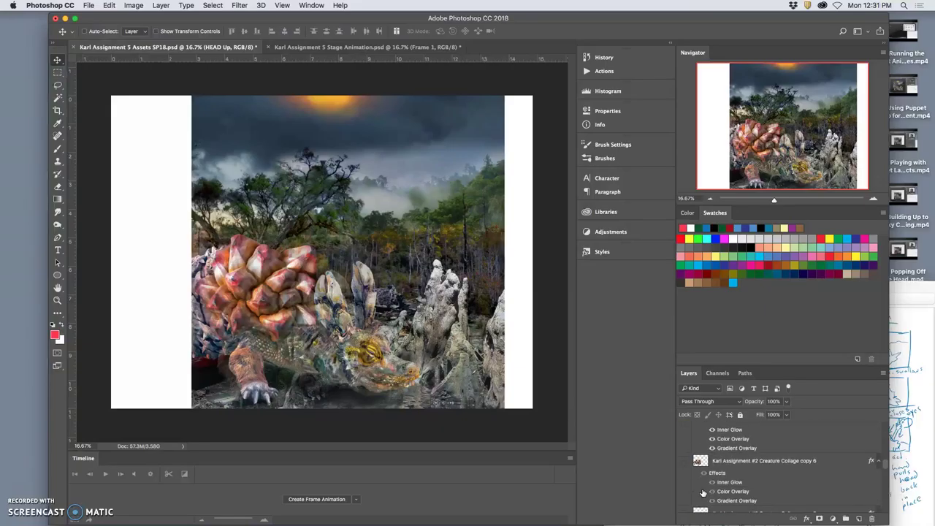
scroll(703, 494, "up", 4)
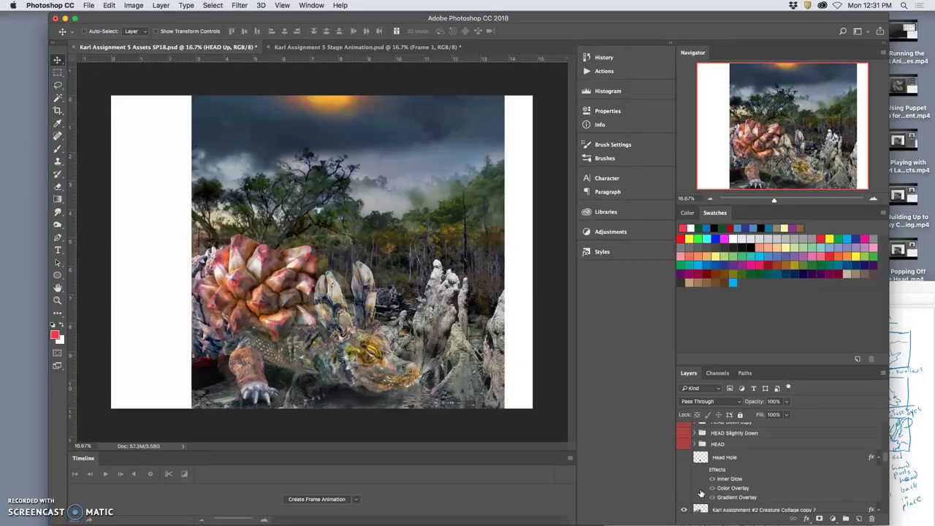
scroll(702, 494, "down", 2)
left_click(721, 477)
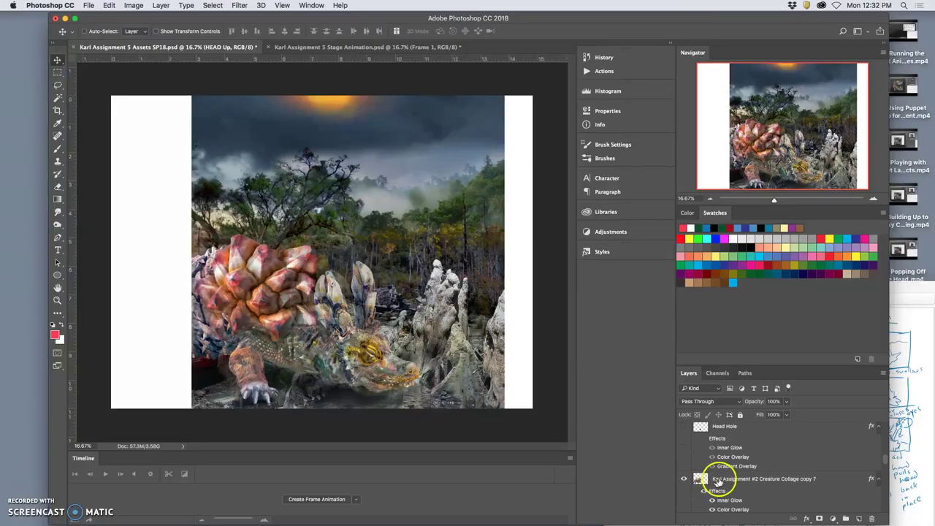
left_click_drag(720, 479, 687, 475)
left_click(703, 439)
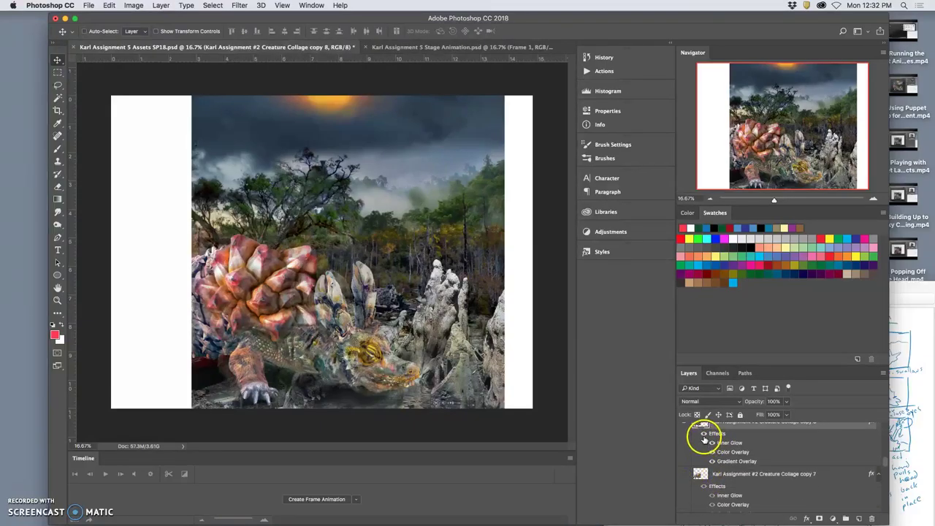
left_click(700, 443)
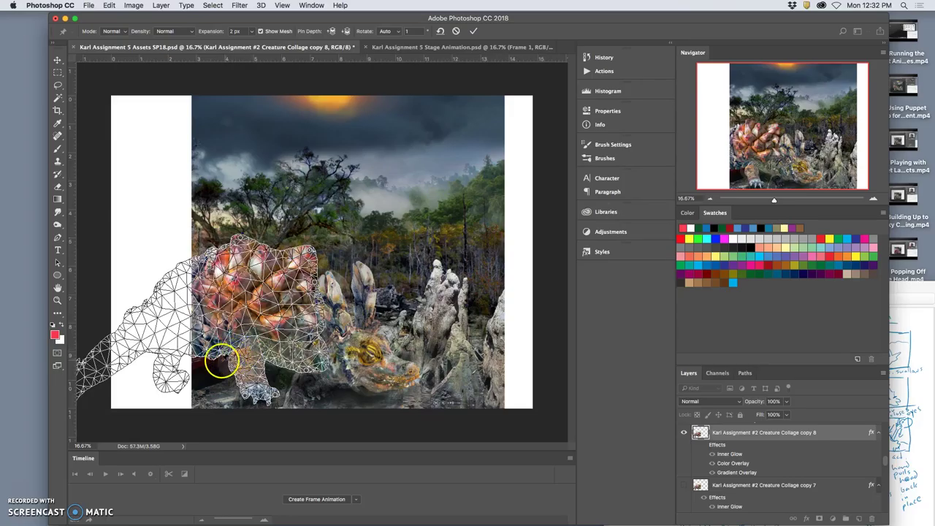
Step: Puppet Warp the duplicated body layer, pinning the legs and shell and lowering the back to match the reference pose
left_click(166, 374)
left_click_drag(211, 356, 236, 356)
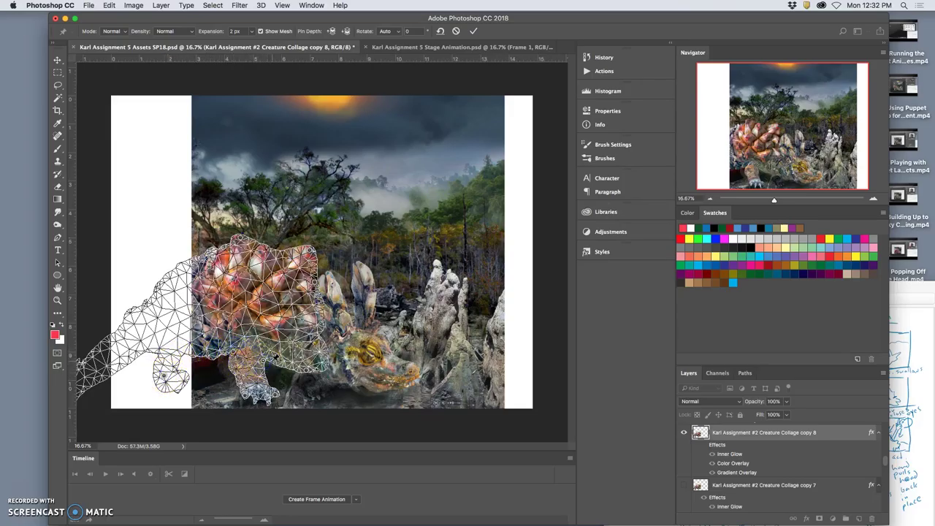
left_click_drag(236, 349, 231, 357)
left_click(285, 289)
left_click_drag(285, 289, 313, 255)
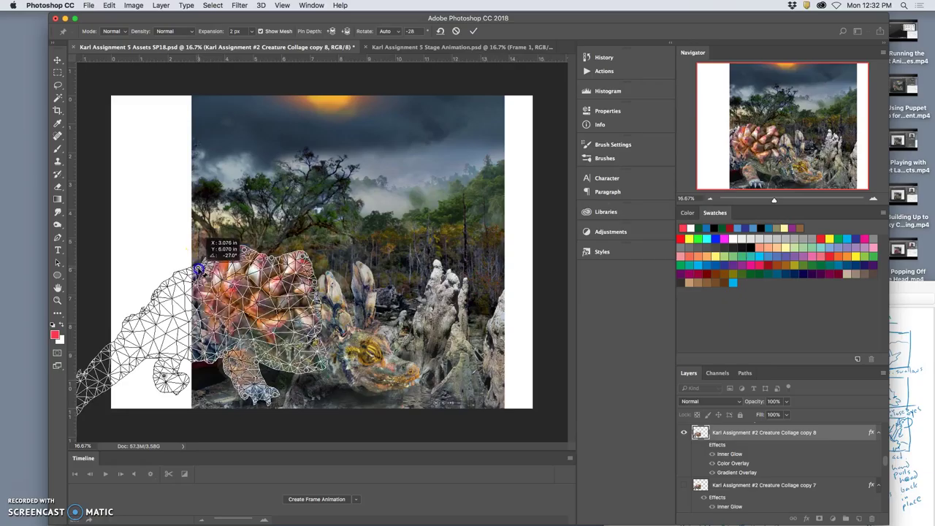
left_click(226, 257)
mouse_move(313, 271)
left_mouse_down()
mouse_move(319, 283)
mouse_move(313, 271)
left_mouse_up()
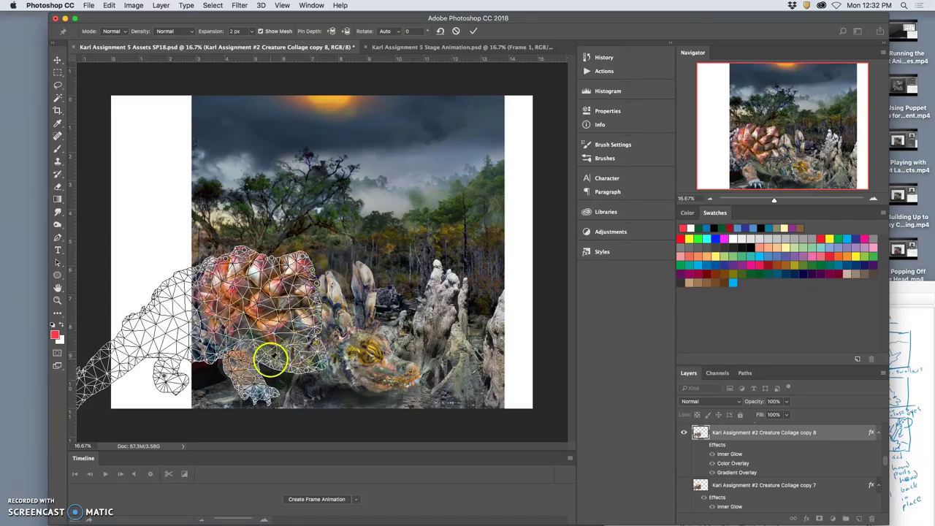
left_click_drag(302, 372, 304, 376)
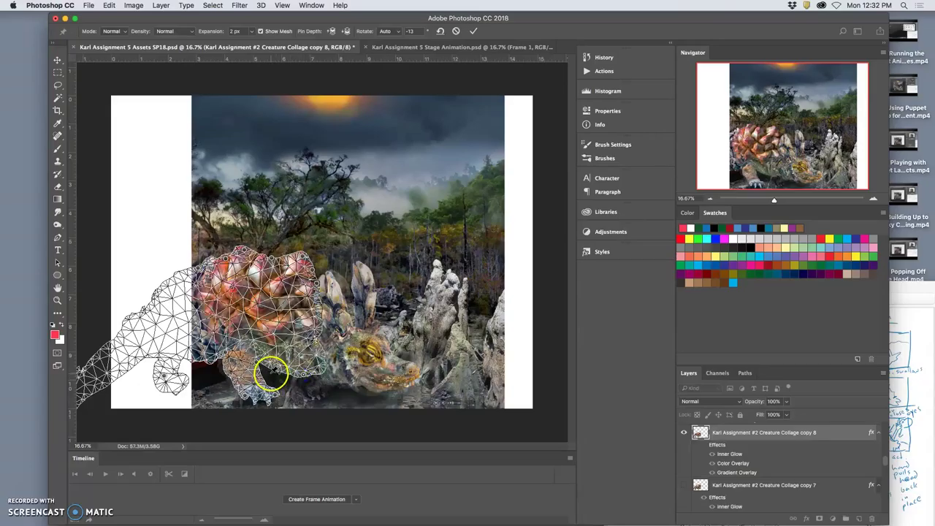
key("Return")
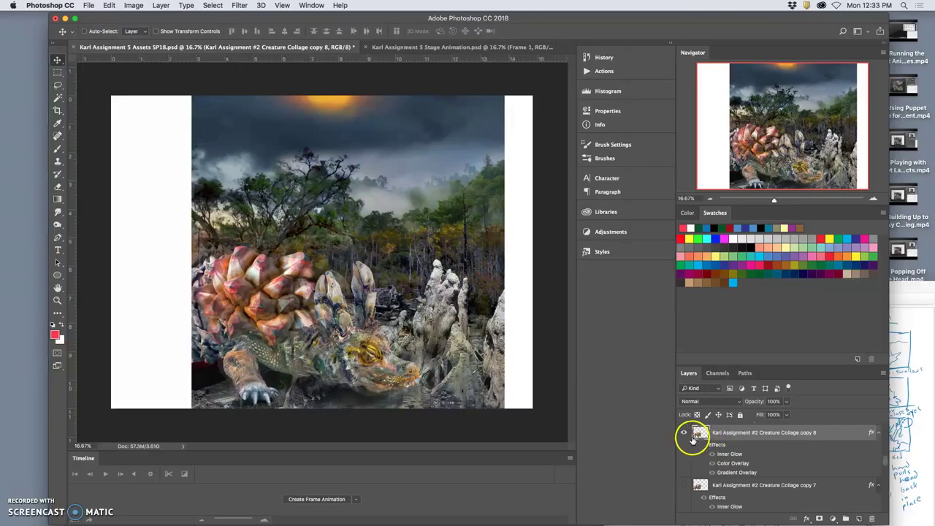
Step: Unlock the Layer 35 reference layer and raise its opacity to 100%
scroll(690, 438, "up", 5)
left_click(756, 431)
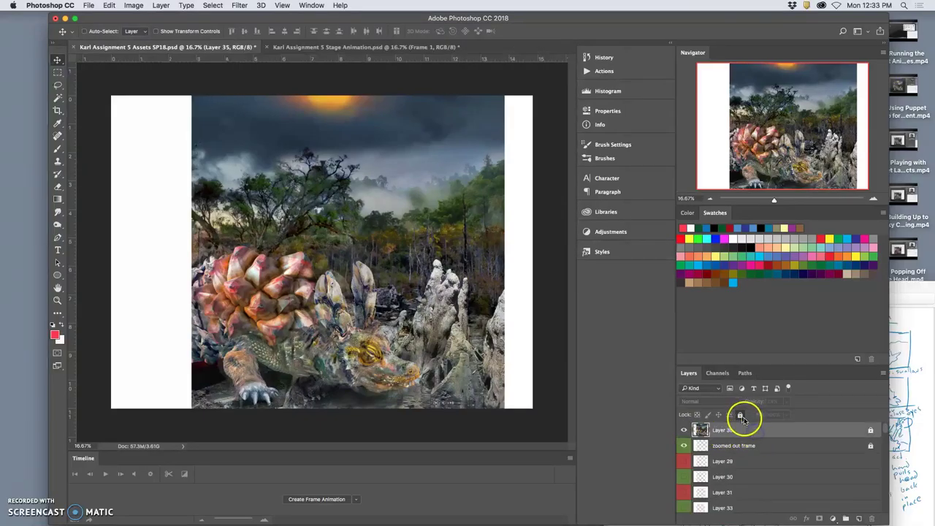
left_click(786, 401)
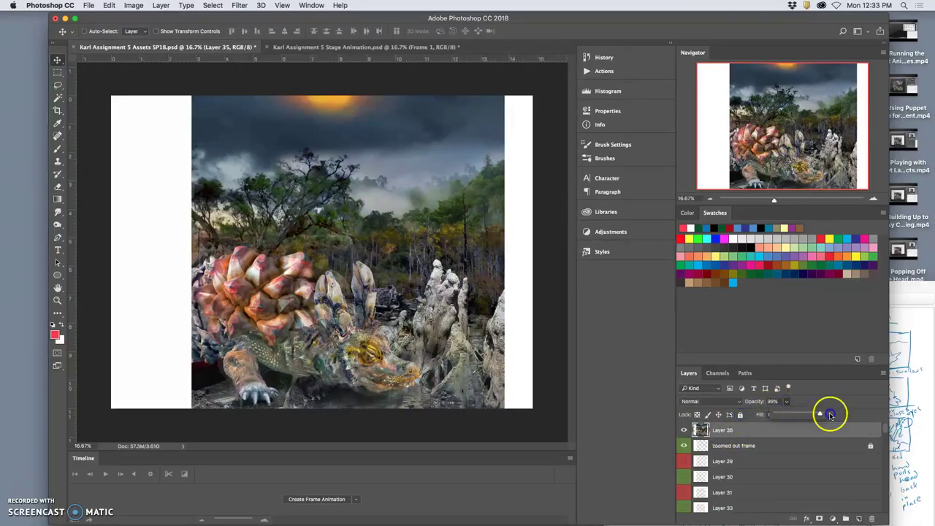
left_click_drag(831, 415, 833, 415)
Step: Compare the new creature pose with the Frame 1 reference by toggling Layer 35's visibility
left_click(684, 431)
left_click(684, 430)
left_click(684, 431)
left_click(684, 431)
left_click(684, 431)
left_click(684, 431)
left_click(684, 431)
left_click(684, 431)
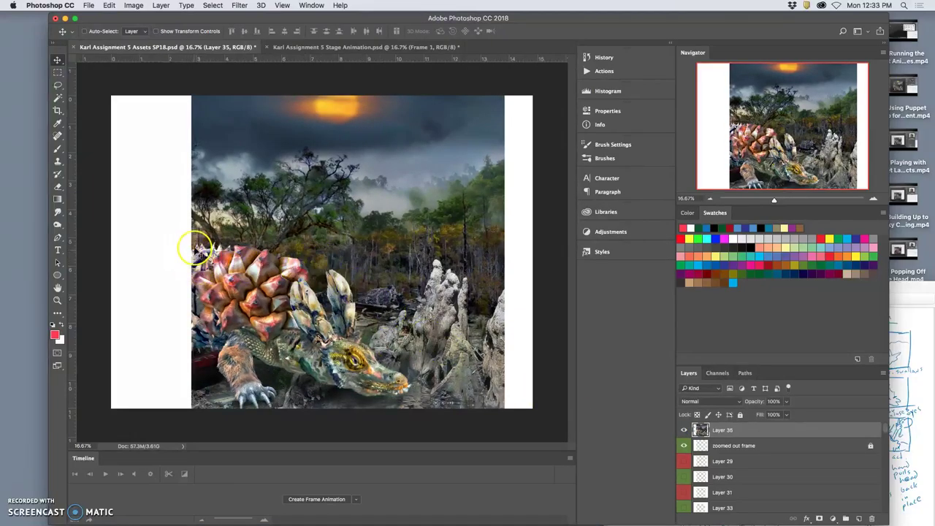
Step: Lower Layer 35's opacity to 30%, and start Puppet Warp on Creature Collage copy 8 with pins on the shell and feet
left_click(786, 402)
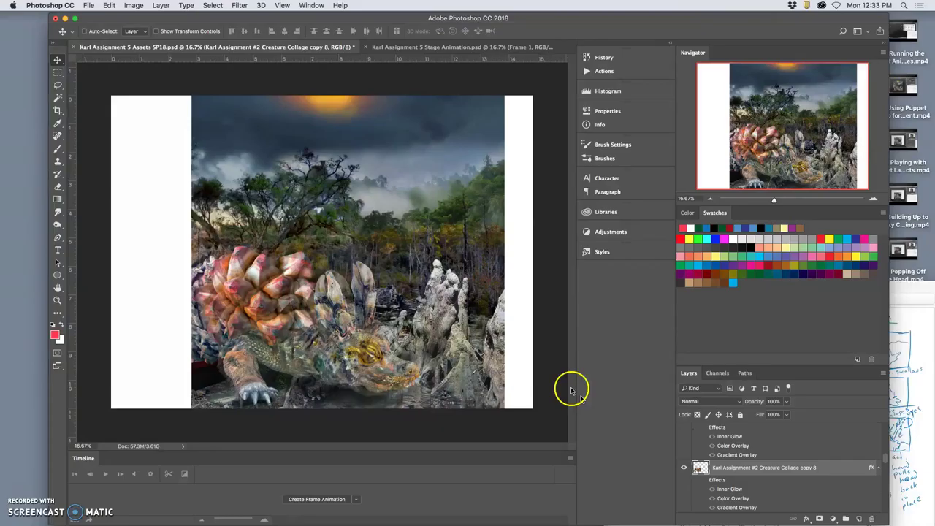
left_click(109, 6)
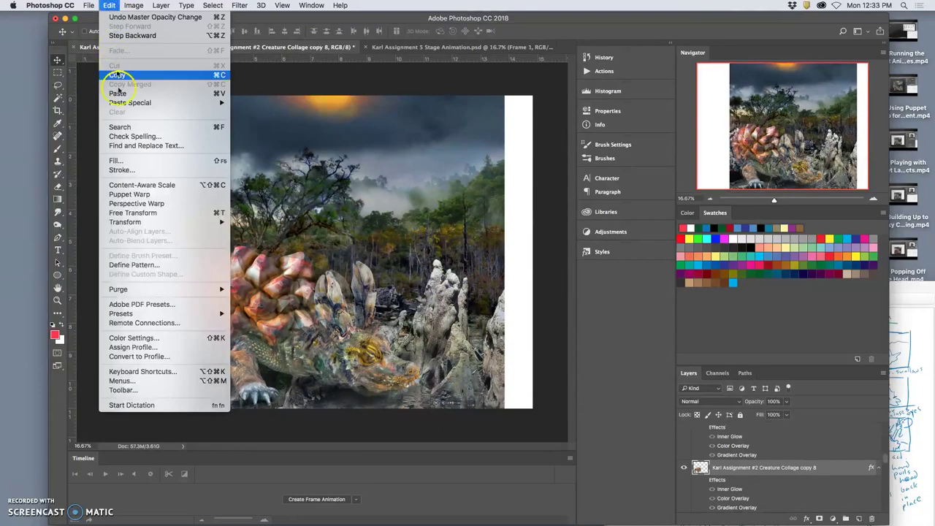
left_click(129, 195)
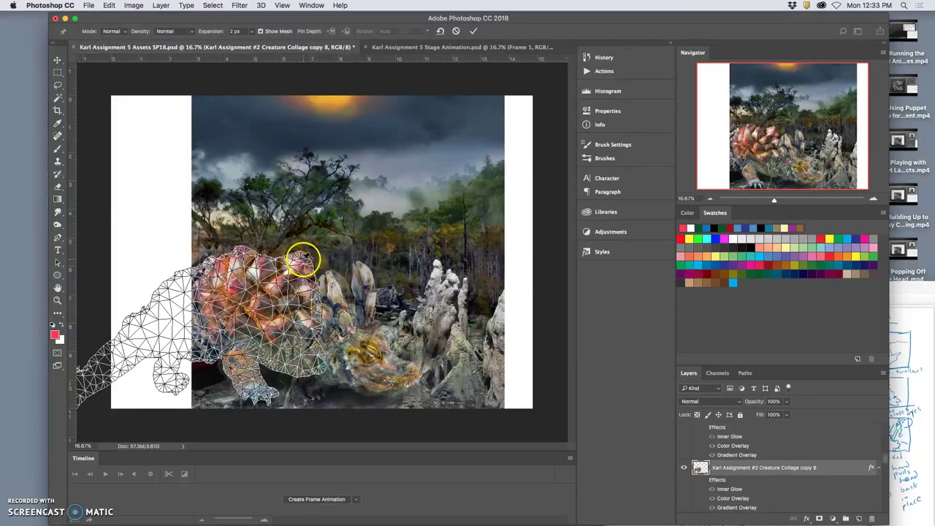
left_click_drag(307, 261, 307, 260)
left_click(234, 261)
left_click(261, 386)
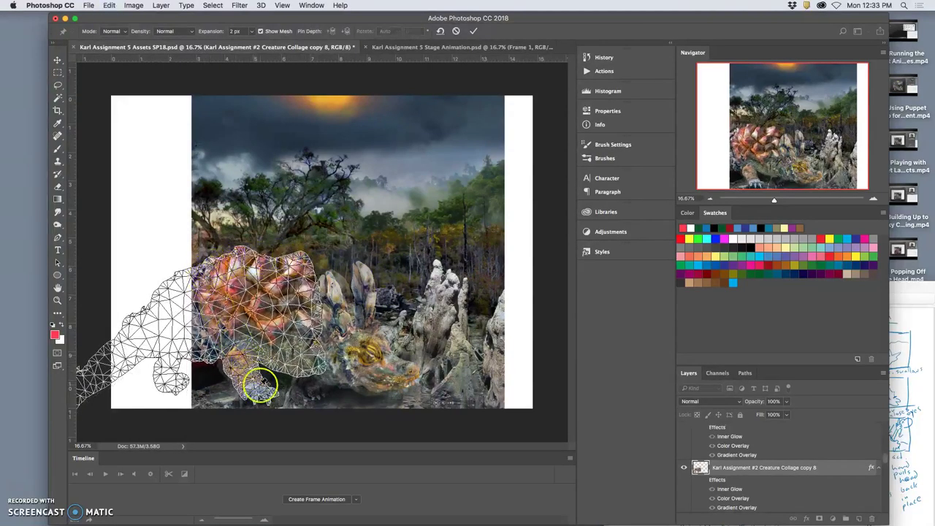
left_click(178, 385)
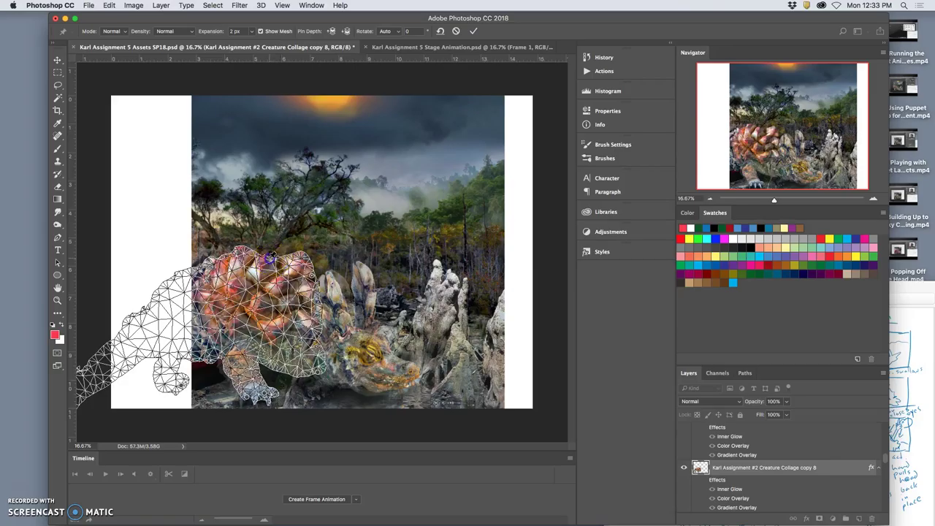
Step: Add pins along the creature's back, shift the top of the shell slightly up and toward the head, and apply the warp
left_click_drag(192, 265, 188, 282)
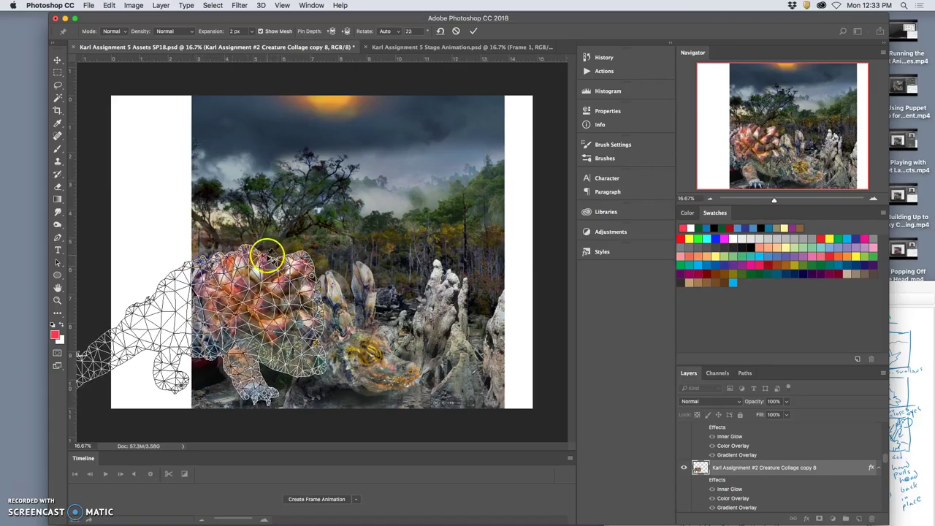
left_click_drag(269, 257, 275, 258)
left_click_drag(280, 258, 294, 261)
left_click(313, 277)
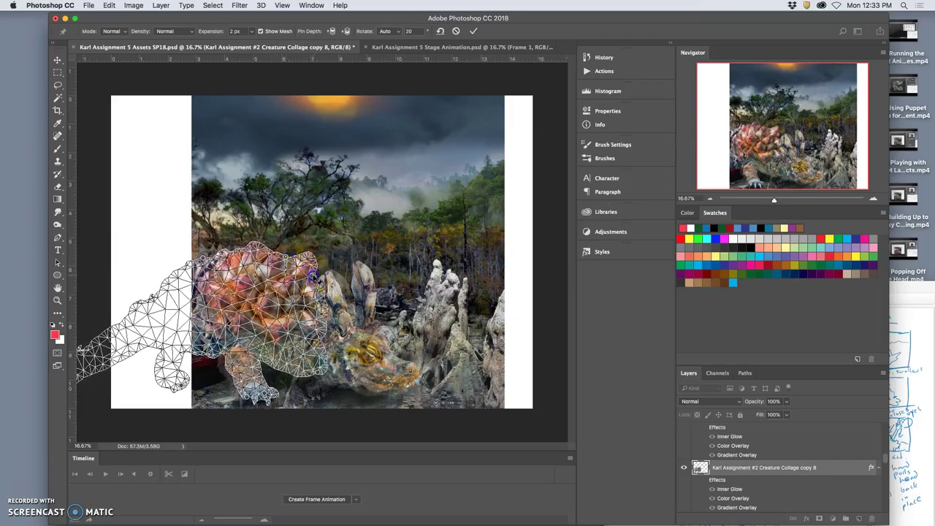
key("Return")
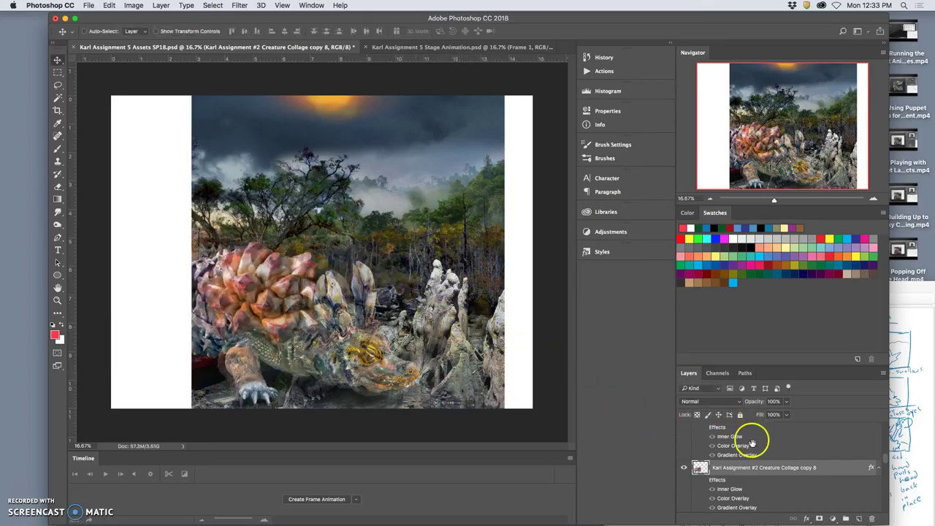
Step: Select the Layer 35 reference and set its opacity to 100%
scroll(741, 434, "up", 5)
left_click(684, 432)
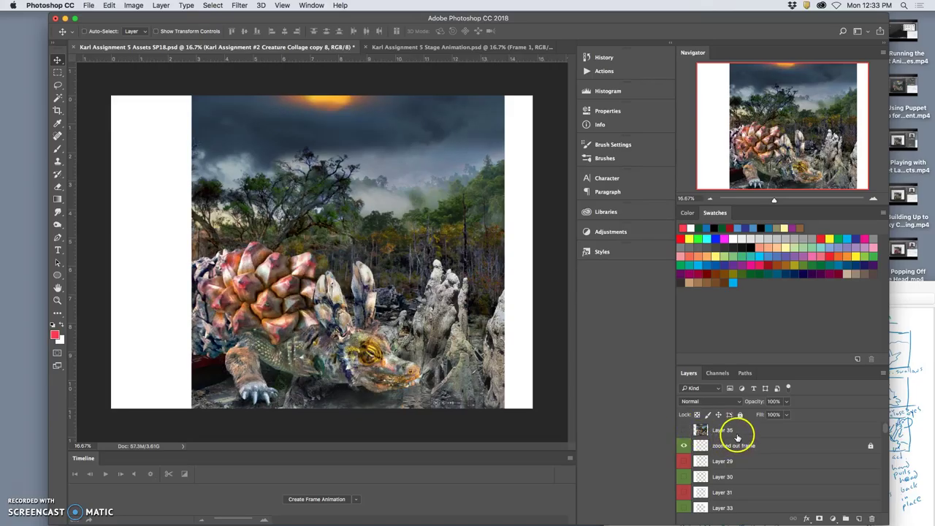
left_click(736, 435)
left_click(683, 431)
left_click(789, 403)
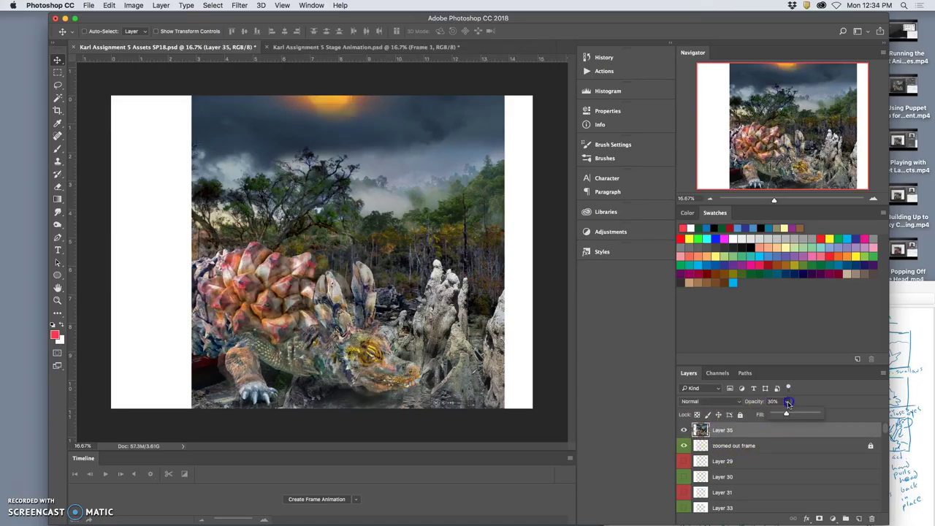
left_click_drag(804, 416, 838, 416)
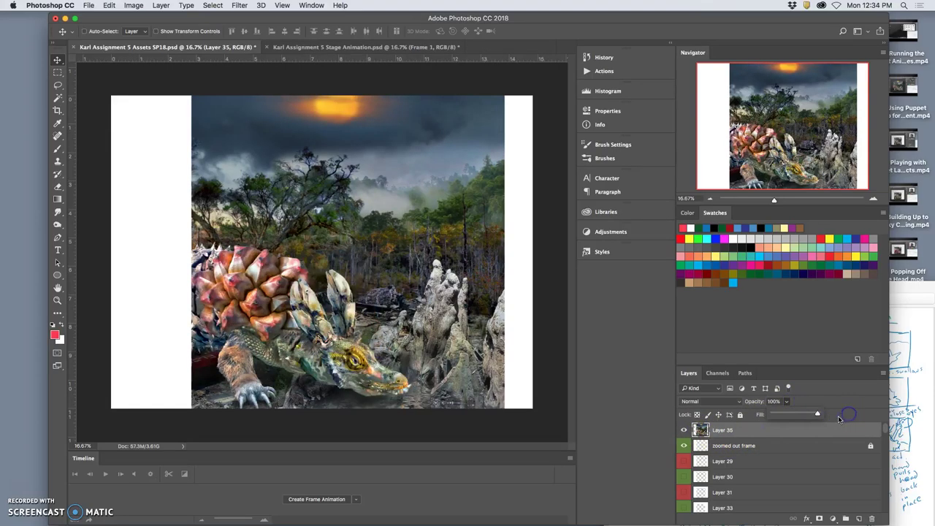
Step: Toggle Layer 35 to check the adjusted body against the reference, leaving Layer 35 hidden
left_click(685, 432)
left_click(685, 432)
left_click(685, 432)
left_click(685, 432)
left_click(685, 432)
left_click(685, 432)
left_click(685, 432)
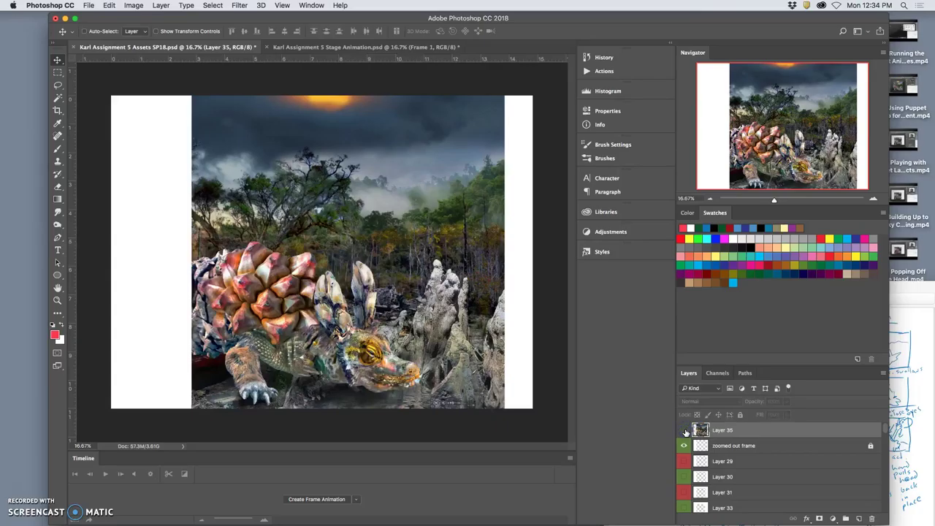
left_click(685, 432)
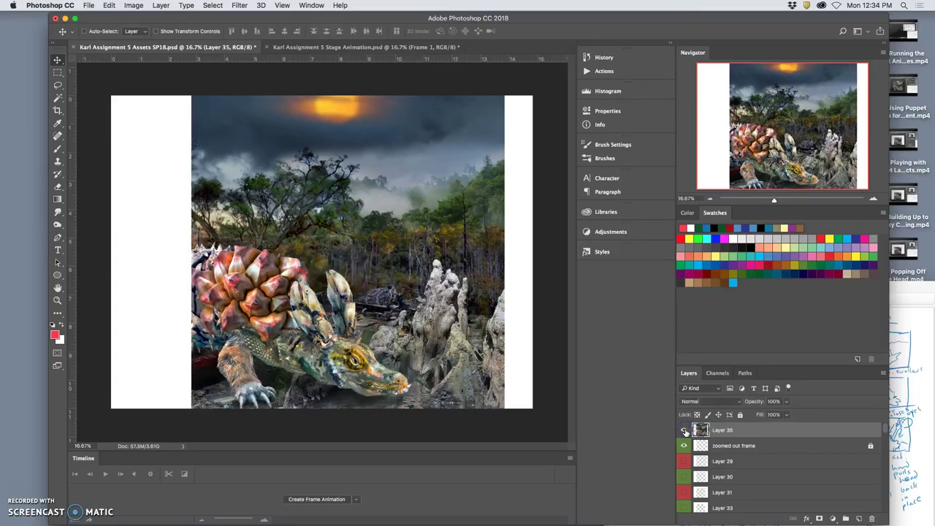
left_click(685, 432)
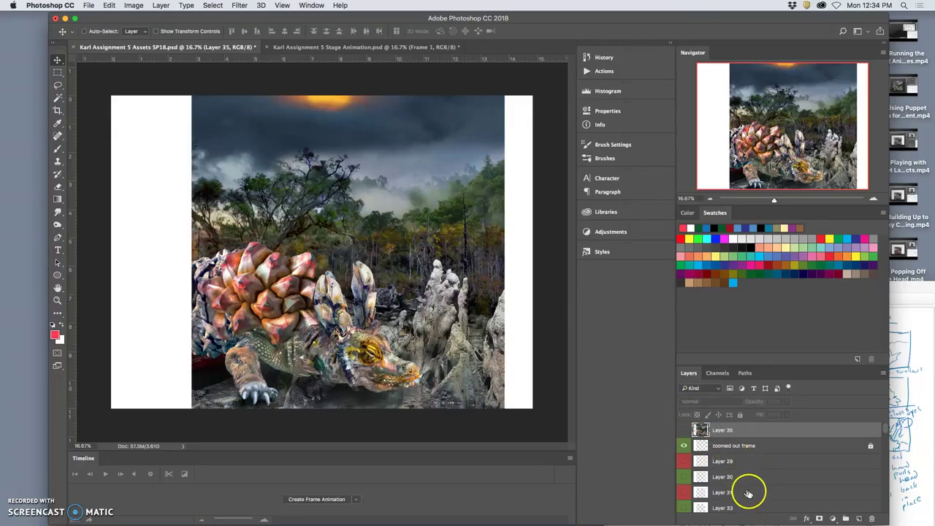
Step: Select the area inside the zoomed out frame layer with the Magic Wand
scroll(735, 495, "down", 5)
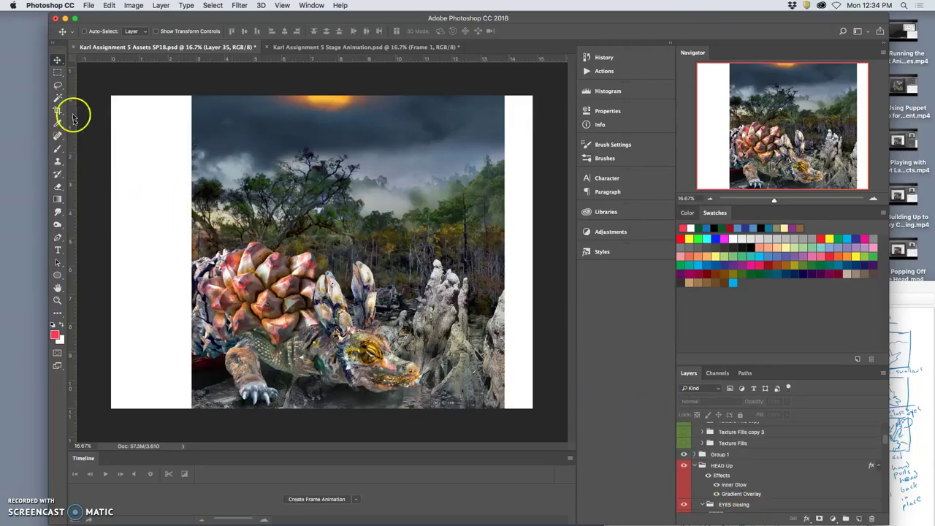
scroll(721, 471, "up", 5)
left_click(723, 447)
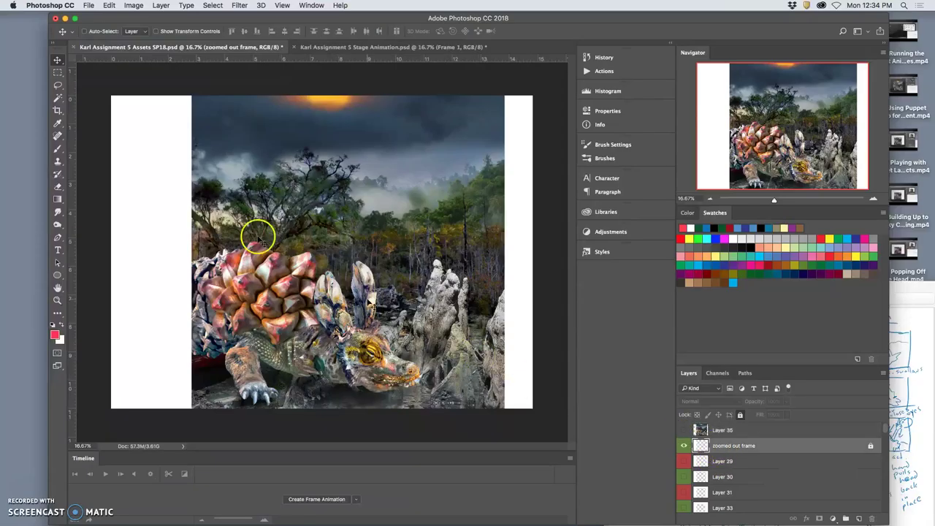
left_click(59, 97)
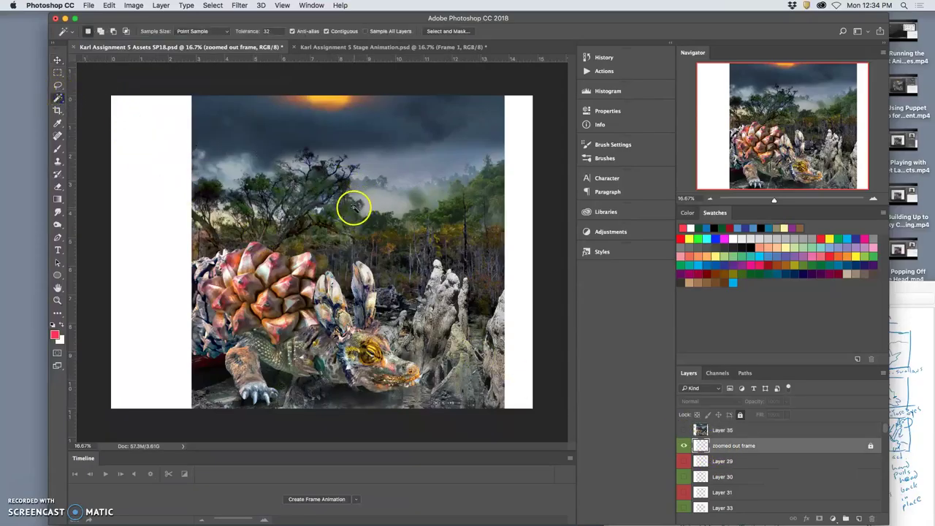
left_click(354, 209)
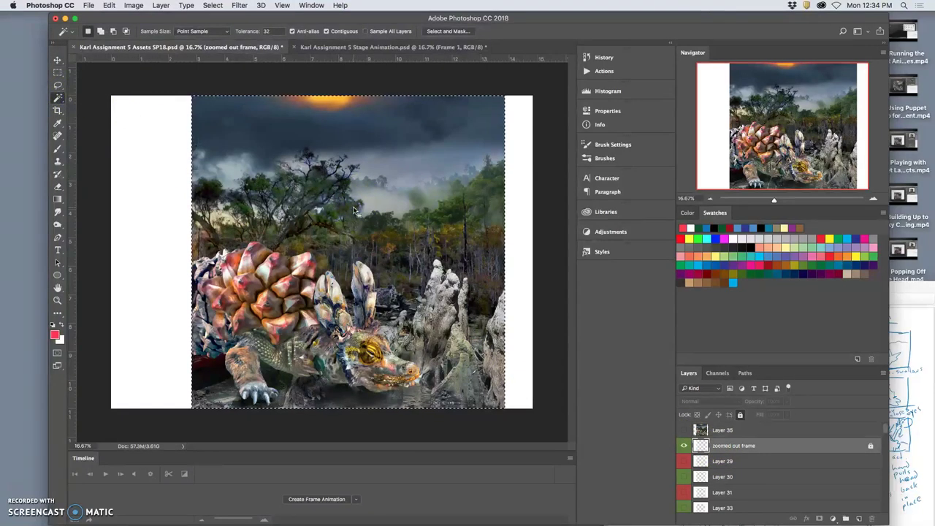
Step: Stamp the visible layers into a new layer and copy the framed area into the Stage Animation document above Layer 8
left_click(161, 6)
left_click(191, 373, "alt")
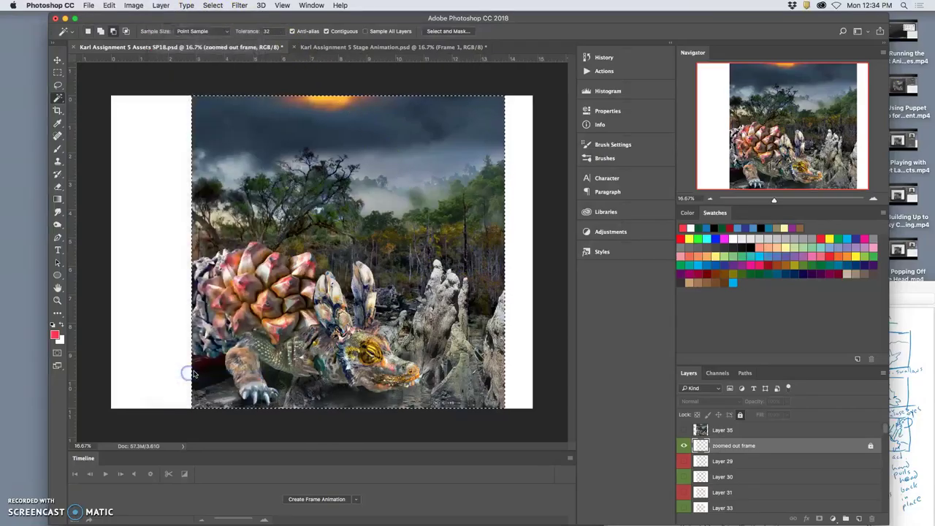
left_click_drag(327, 168, 739, 483)
left_click_drag(730, 443, 728, 446)
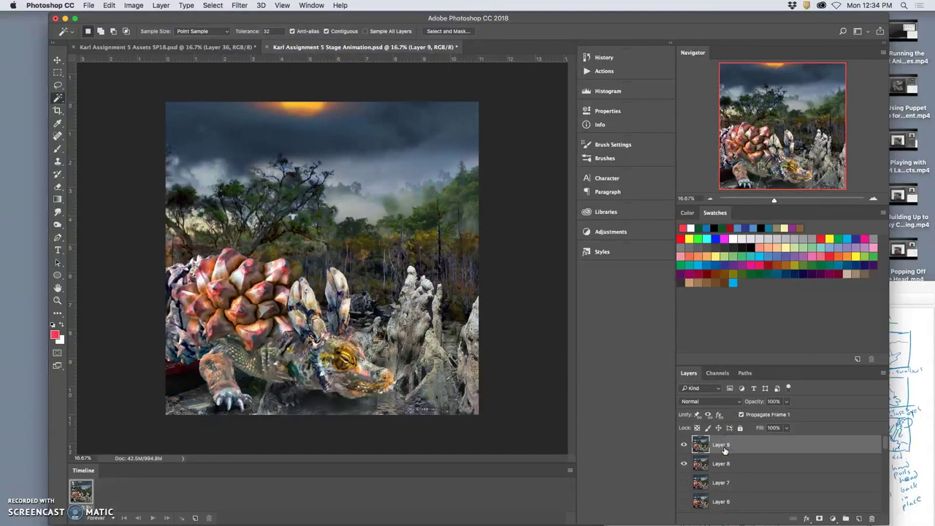
Step: Compare Layer 9 with Layer 8 by toggling its visibility, hide Layer 8 and save the Stage Animation document
left_click(684, 445)
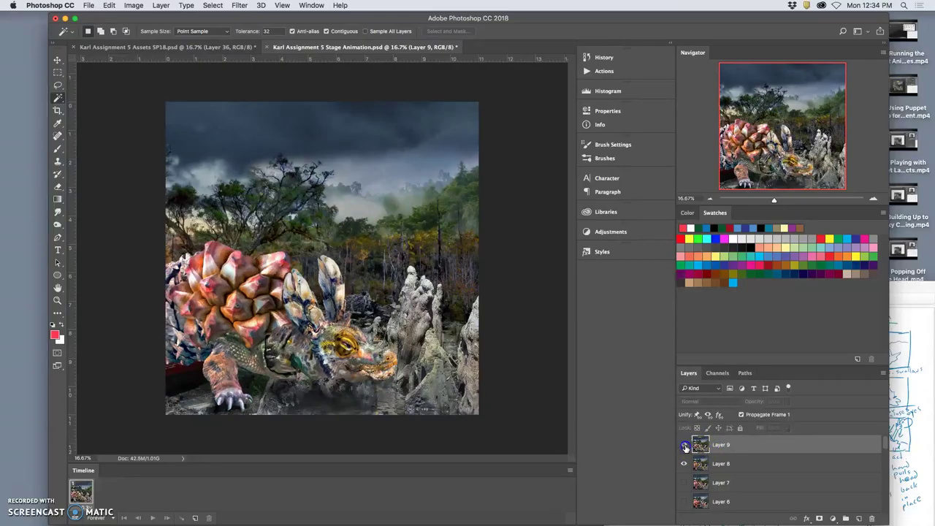
left_click(685, 447)
left_click(684, 445)
left_click(684, 445)
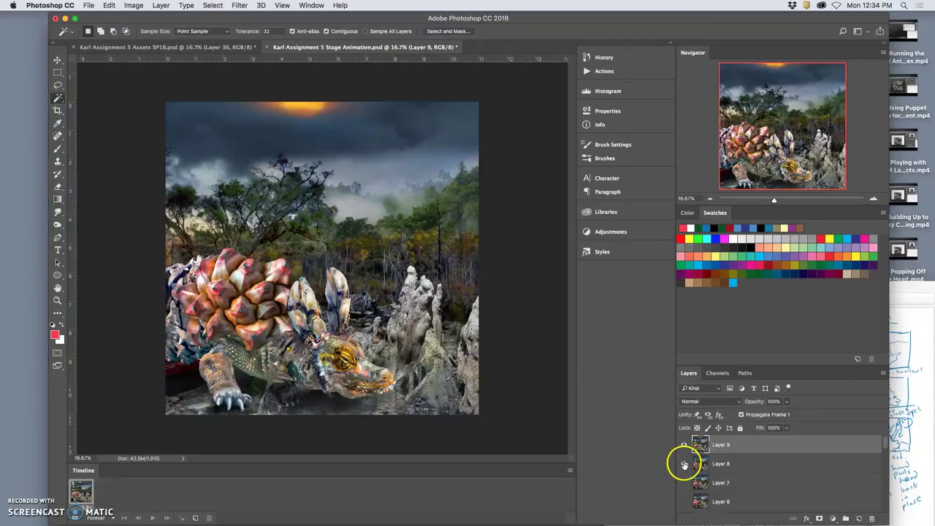
key("super+s")
Step: Return to the Assets document, deselect, delete Layer 36 and the Layer 35 reference, and save the file
left_click(187, 46)
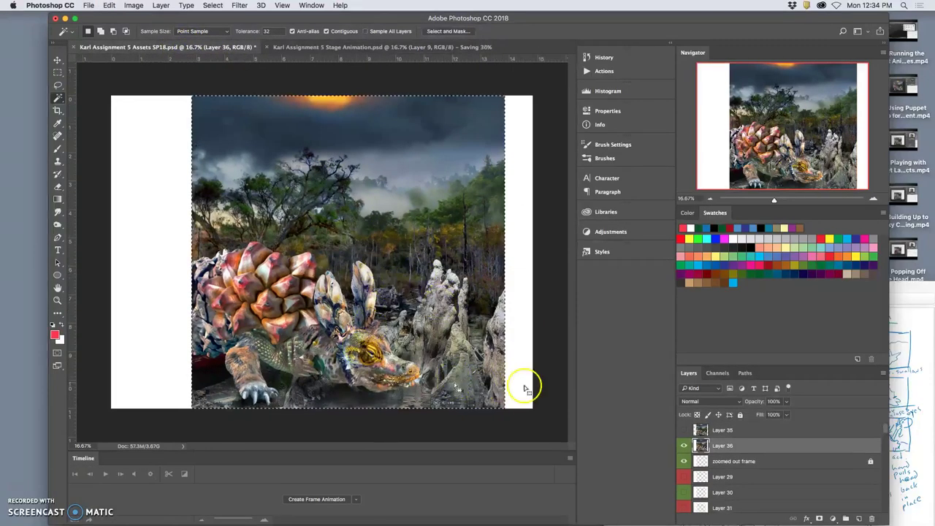
key("super+d")
left_click(756, 448)
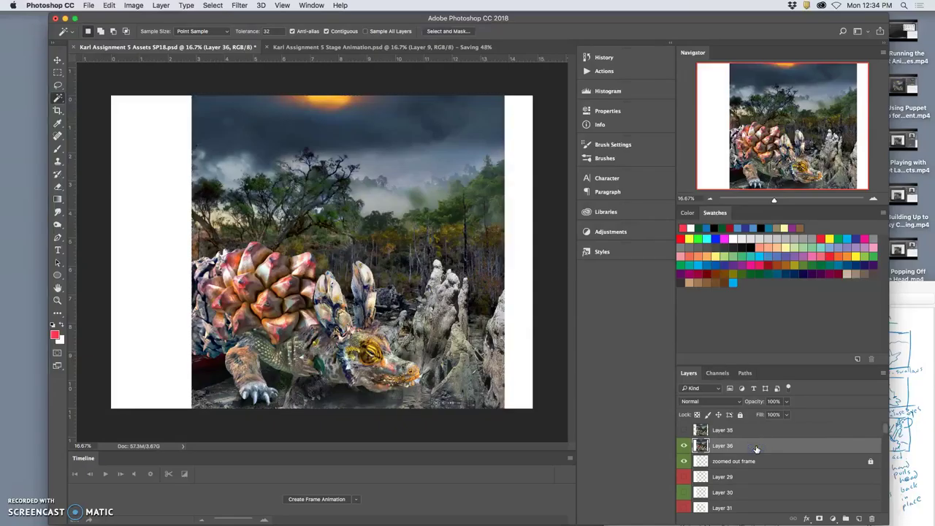
key("BackSpace")
left_click(760, 450)
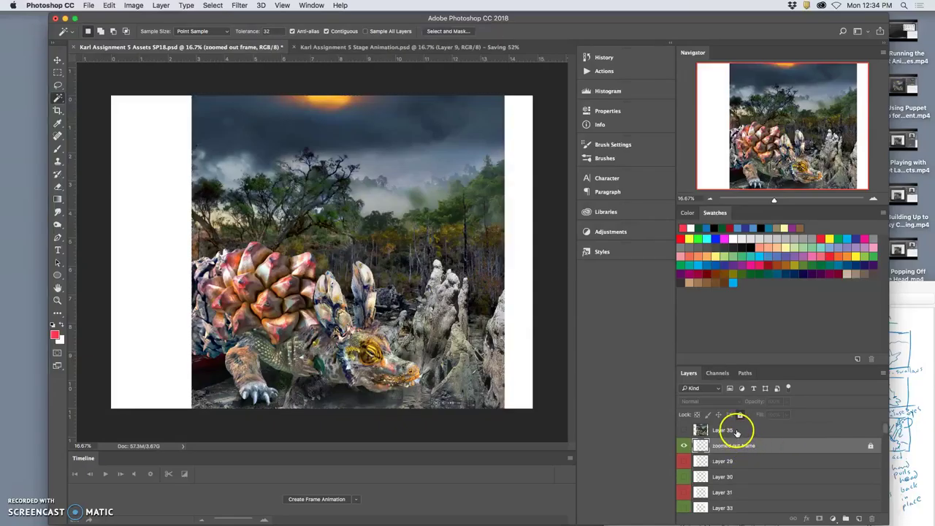
left_click(737, 432)
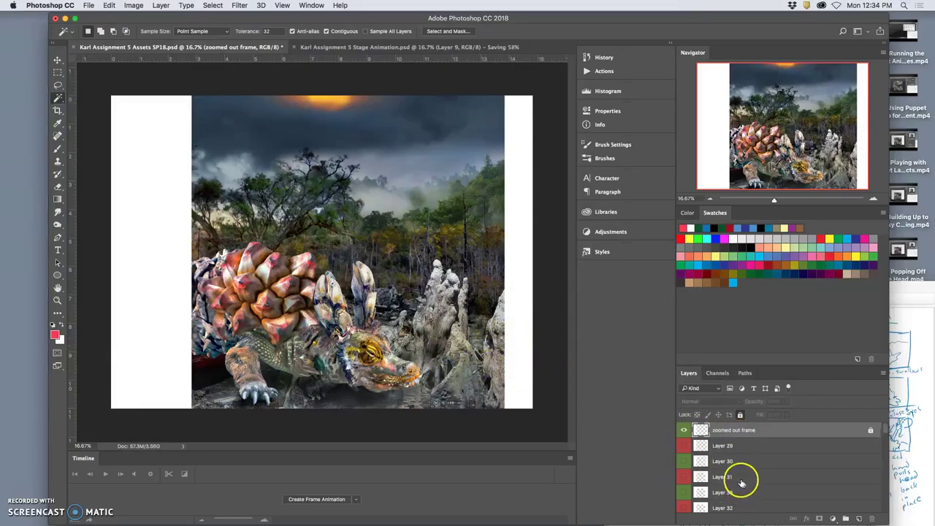
scroll(735, 482, "down", 5)
scroll(738, 478, "down", 5)
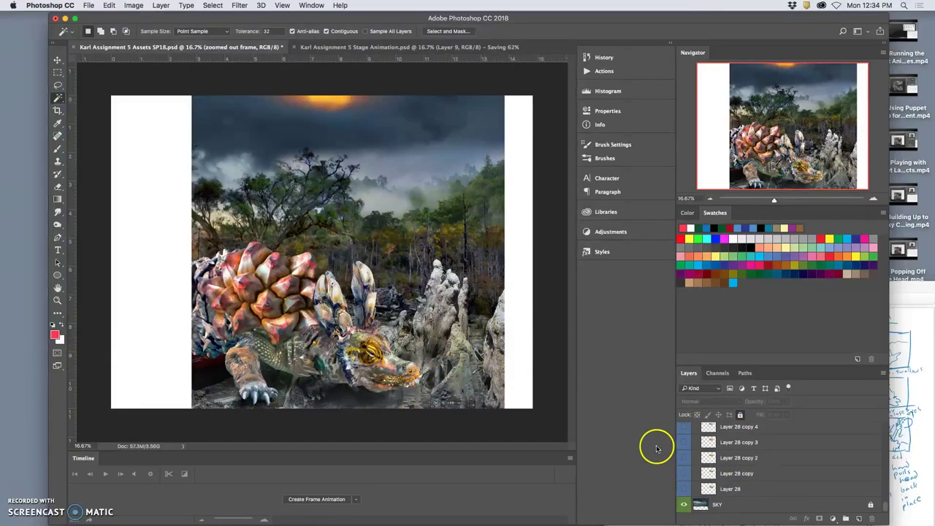
key("super+s")
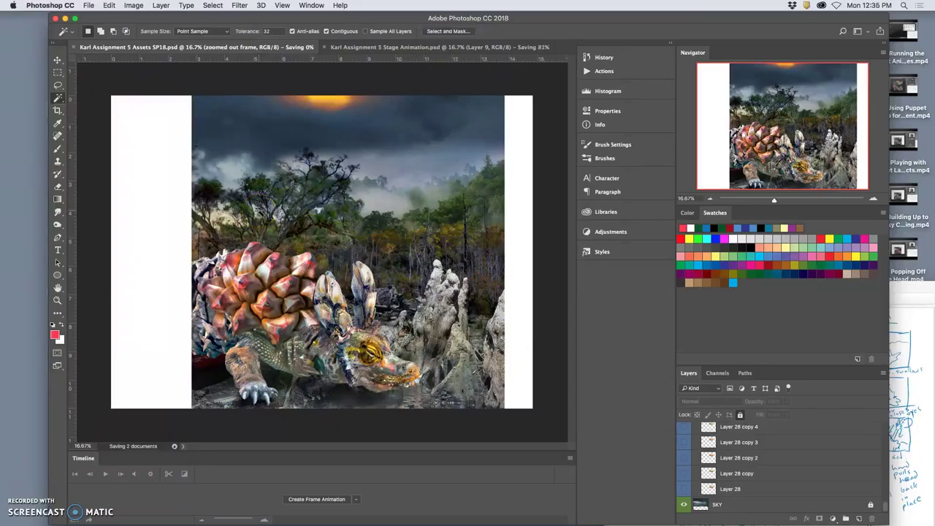
Step: Switch to the Stage Animation document, make timeline frames from its layers and bring the last frames into view
left_click(422, 50)
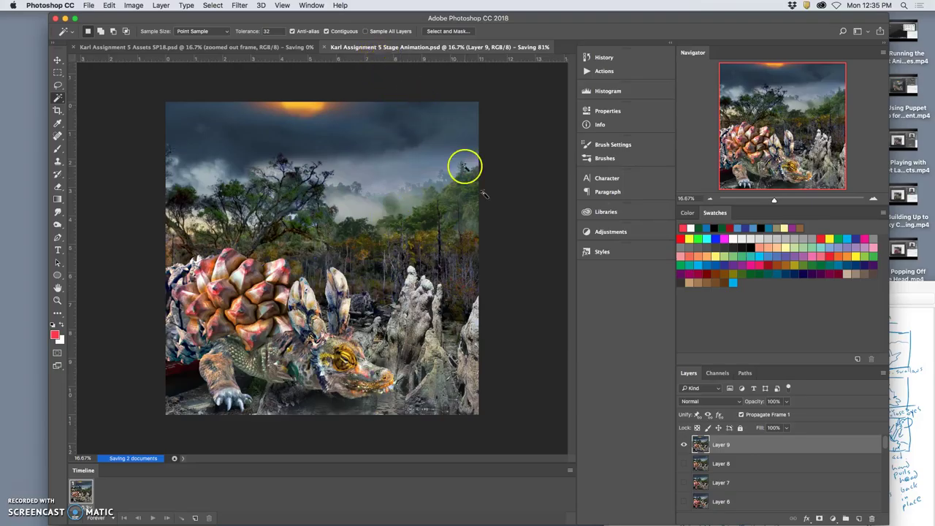
left_click(572, 472)
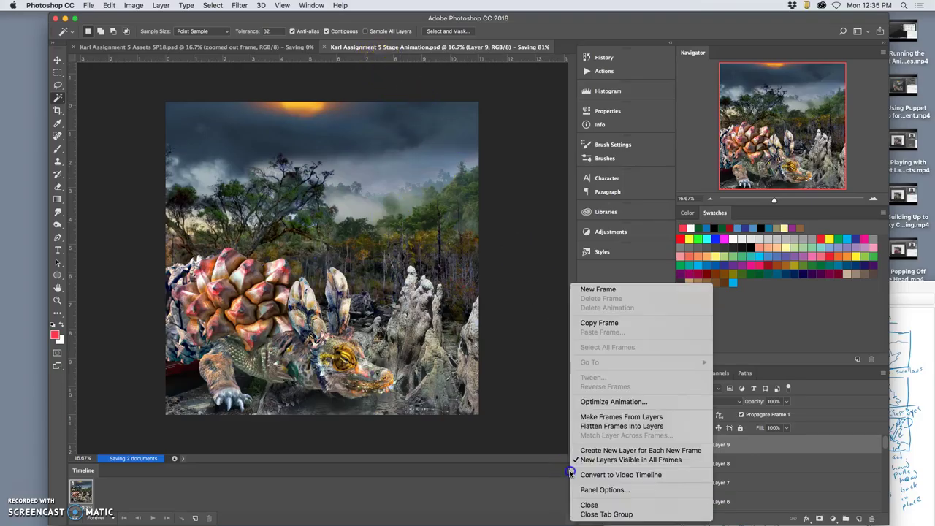
left_click(596, 420)
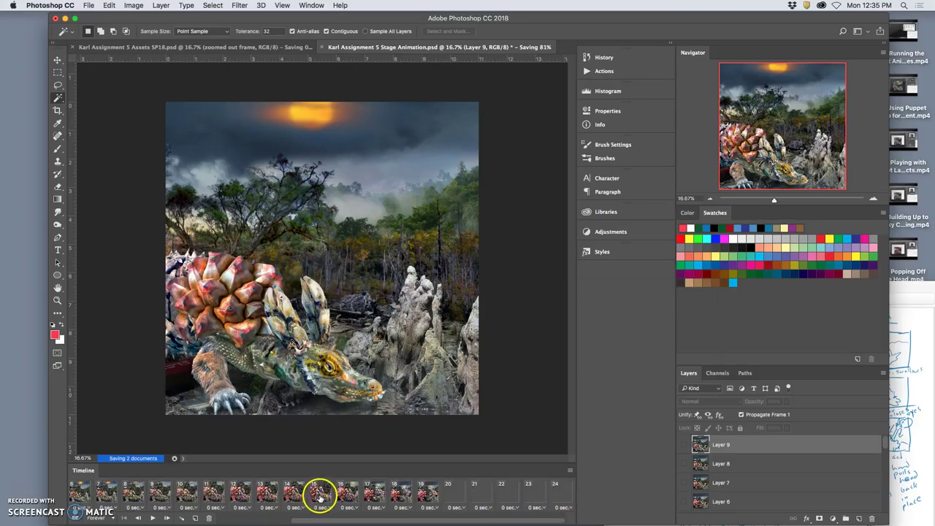
left_click_drag(354, 496, 563, 499)
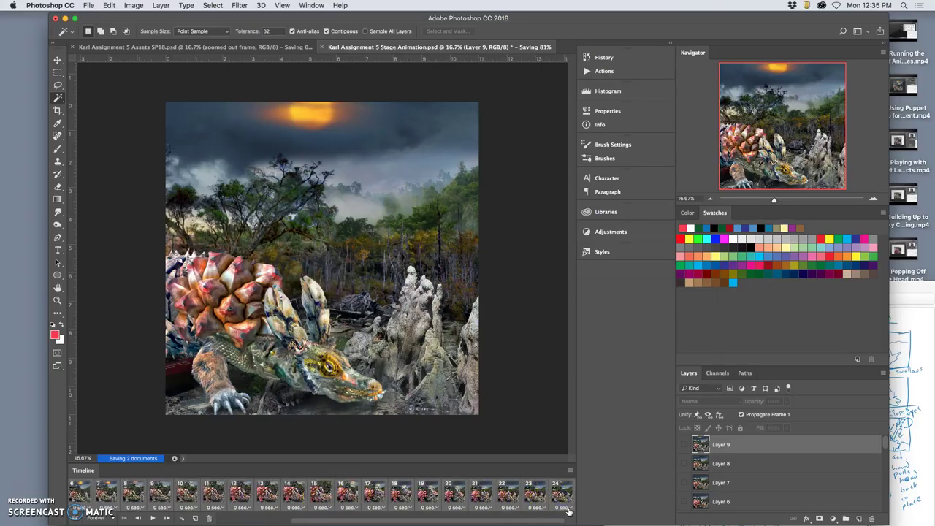
Step: Set the delay of all selected timeline frames to 0.3 seconds
left_click(565, 508)
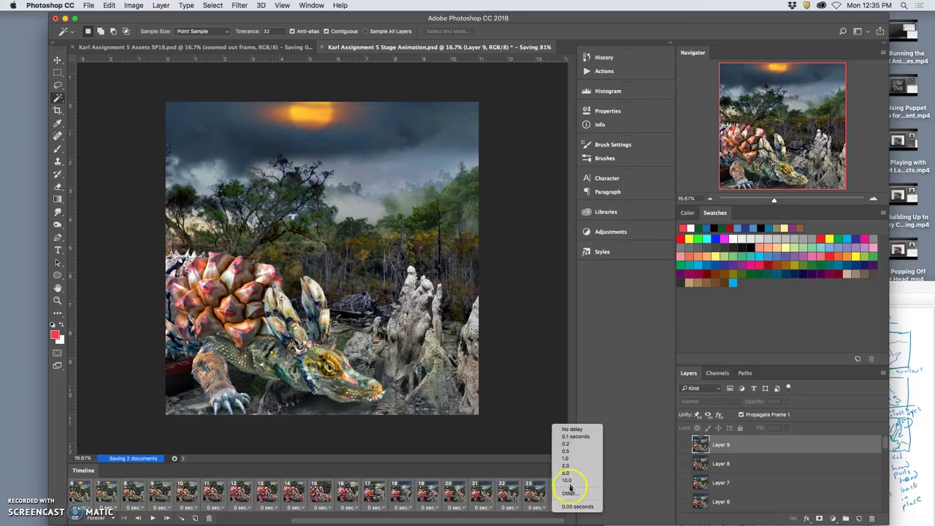
left_click(569, 495)
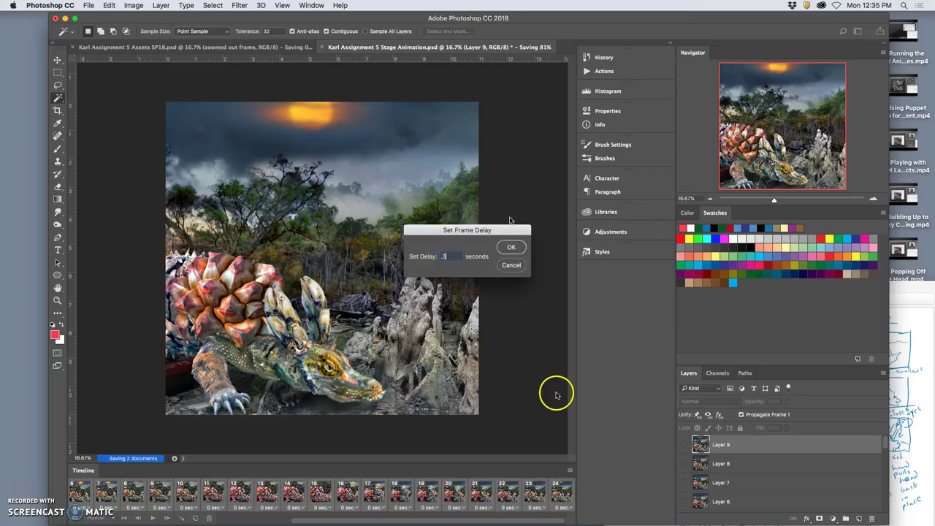
left_click(510, 249)
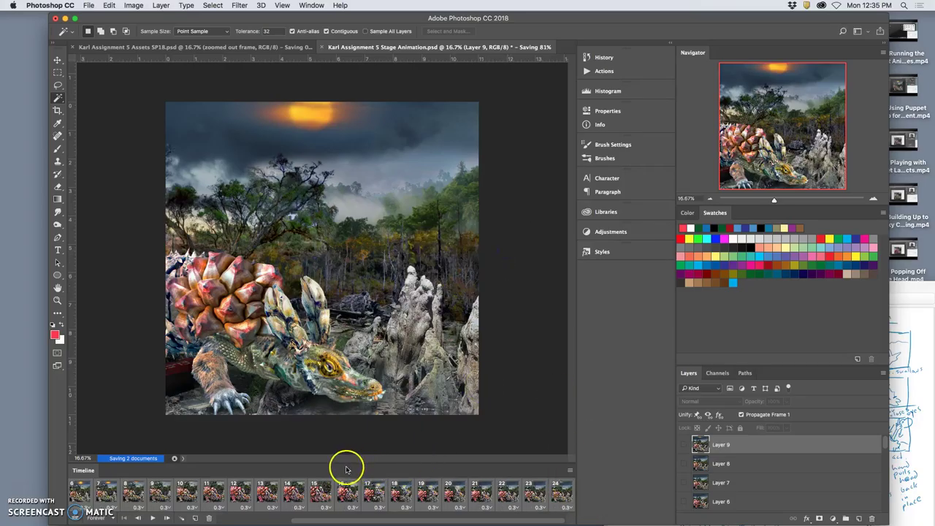
Step: Play the frame animation to review its motion and timing, and stop playback
left_click(151, 518)
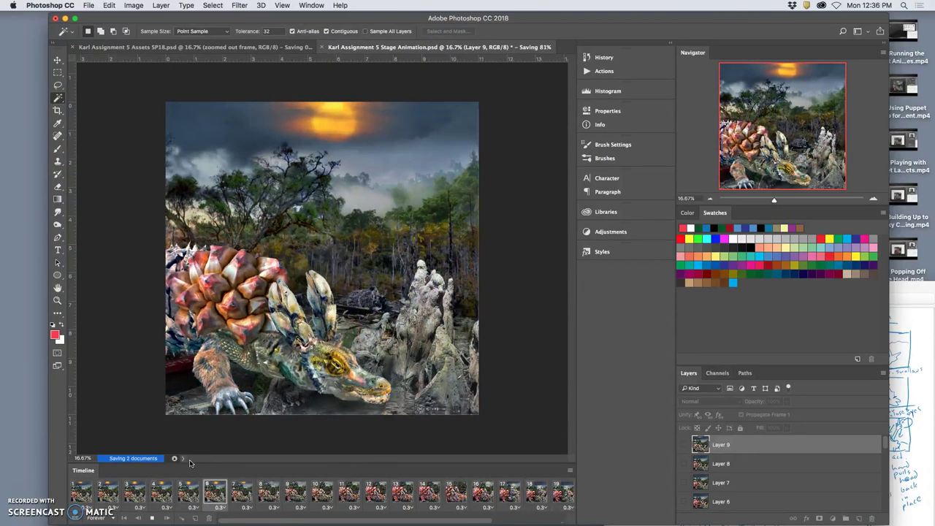
left_click(192, 465)
left_click(152, 518)
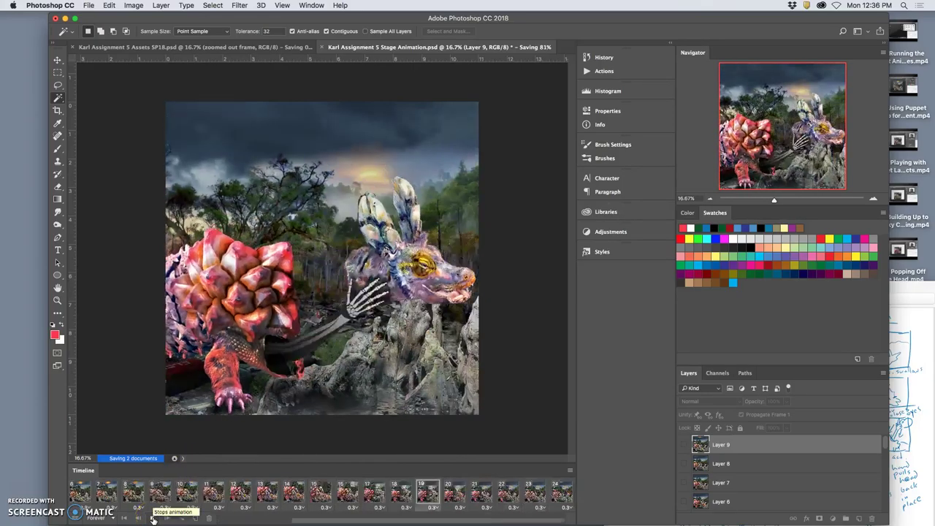
left_click(243, 434)
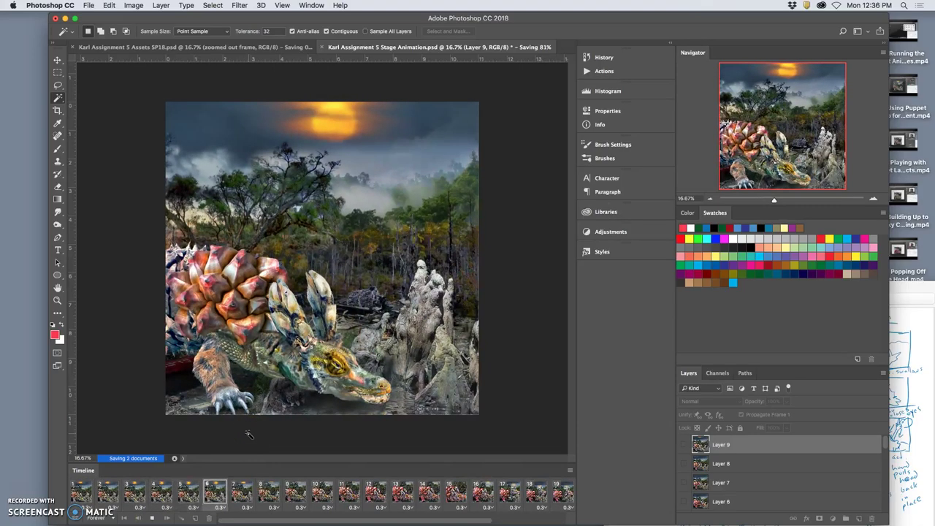
left_click(220, 452)
left_click(150, 515)
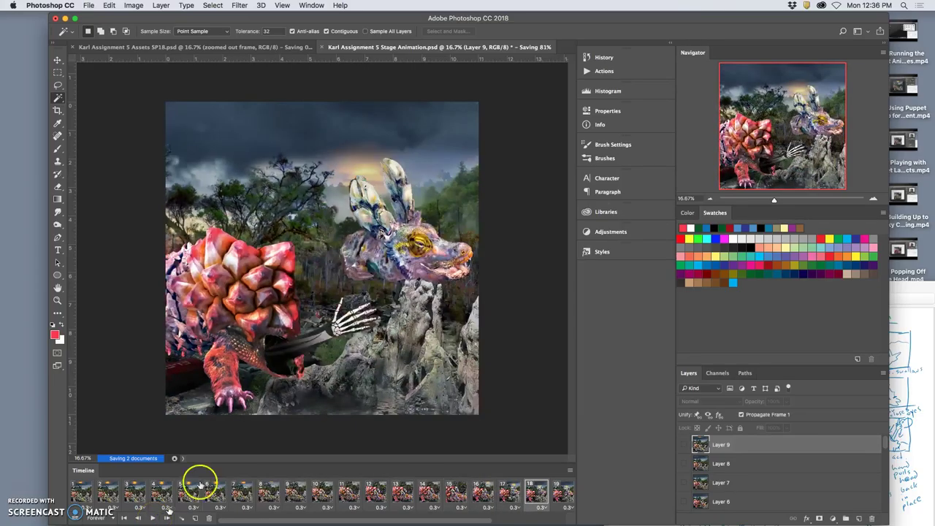
Step: Save the Stage Animation document, select the full range of timeline frames and delete them
left_click(89, 7)
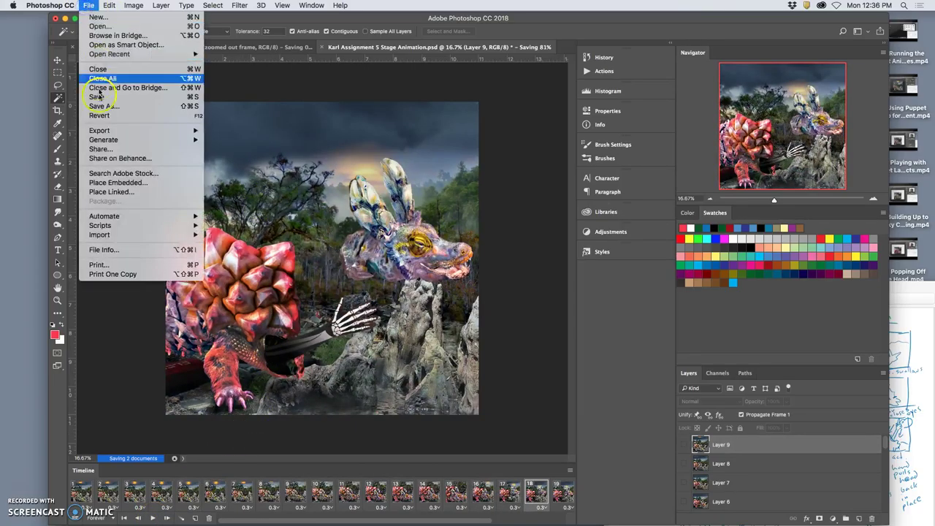
left_click(97, 97)
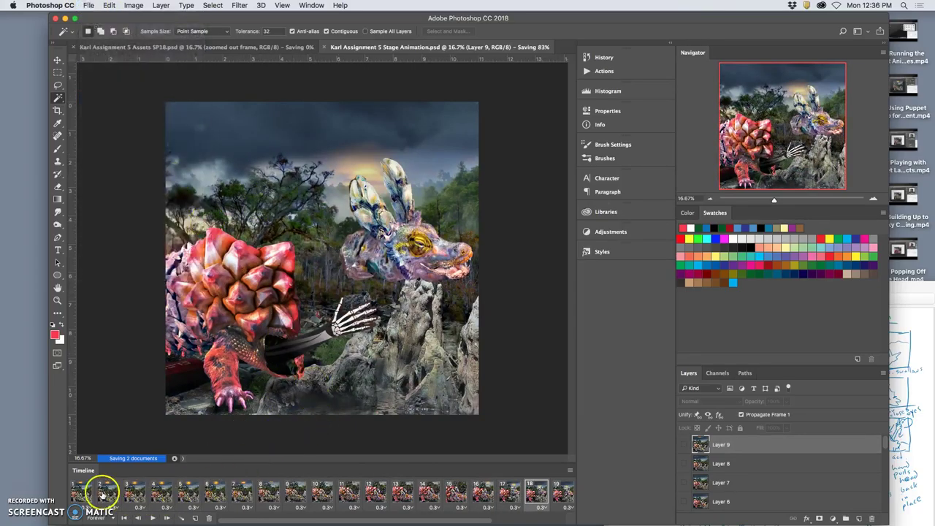
left_click_drag(84, 492, 568, 496)
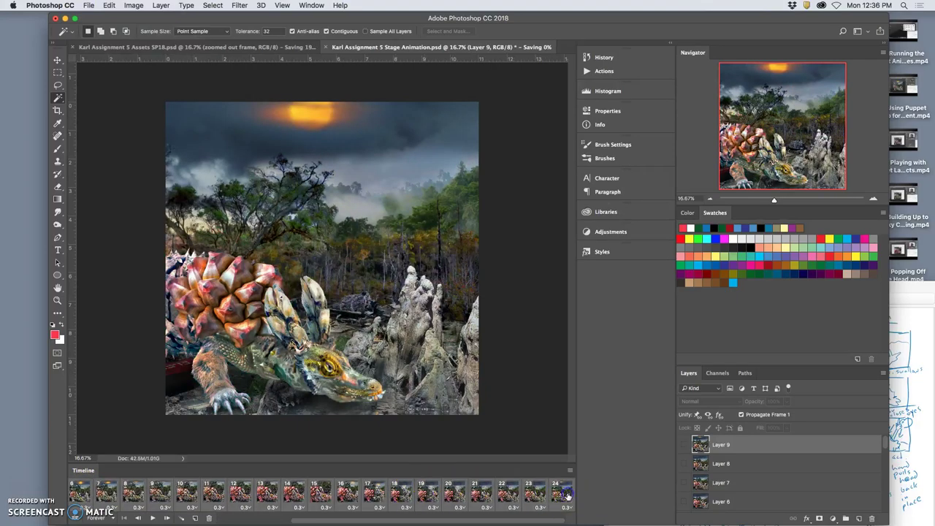
left_click(210, 519)
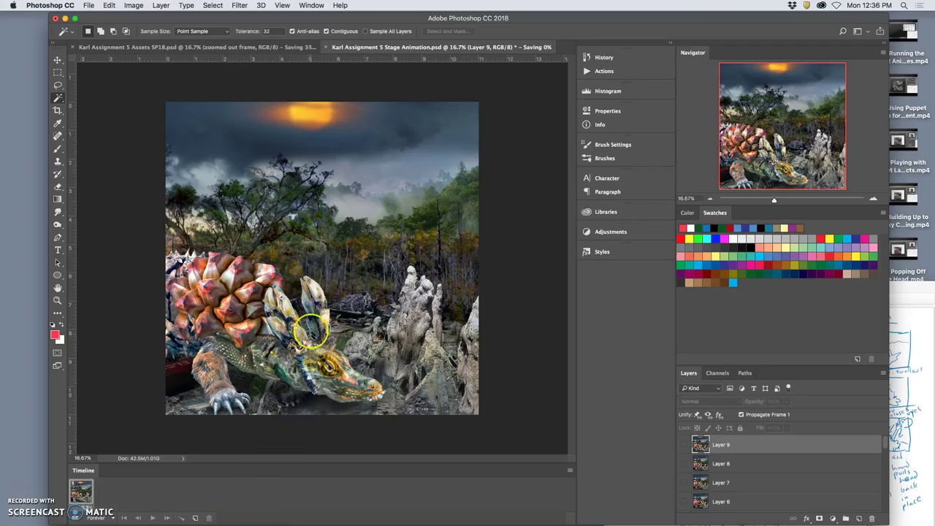
Step: Switch to the Assets document and show Texture Fills copy 3 in place of Texture Fills copy
left_click(229, 48)
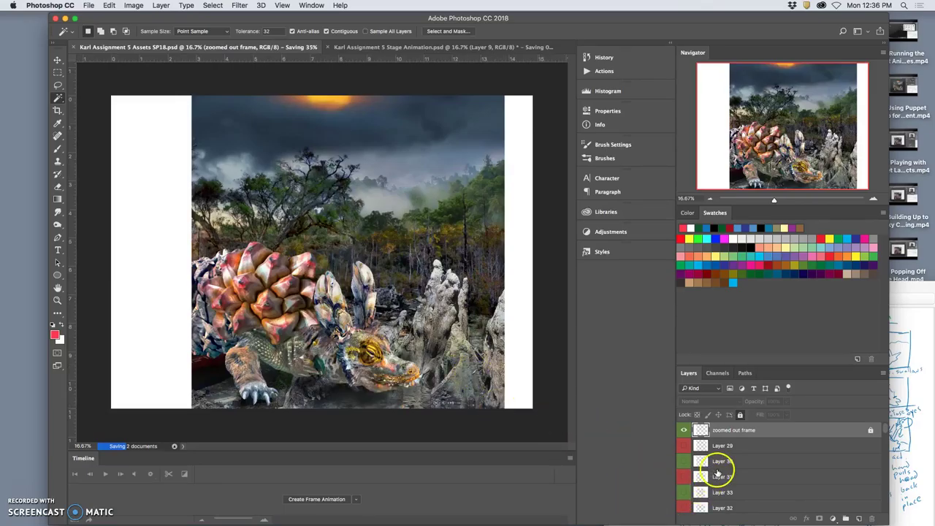
scroll(720, 472, "down", 5)
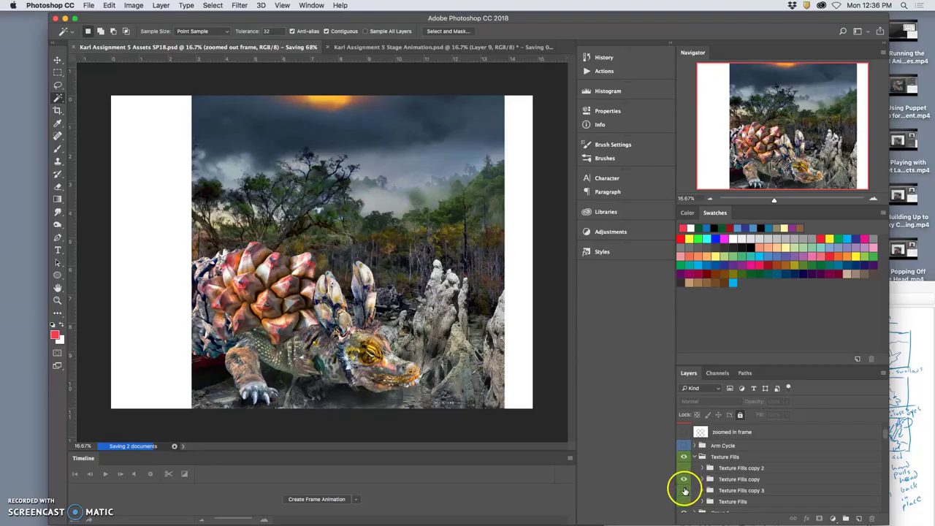
left_click(685, 483)
left_click(685, 494)
Step: Hide the HEAD Up group and collapse it in the layer stack
scroll(717, 500, "down", 4)
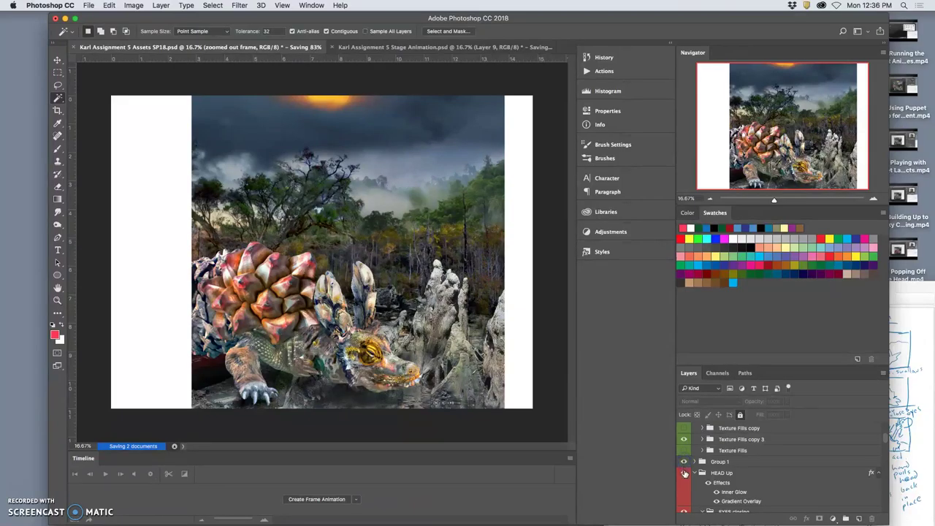
left_click(684, 475)
scroll(698, 480, "down", 3)
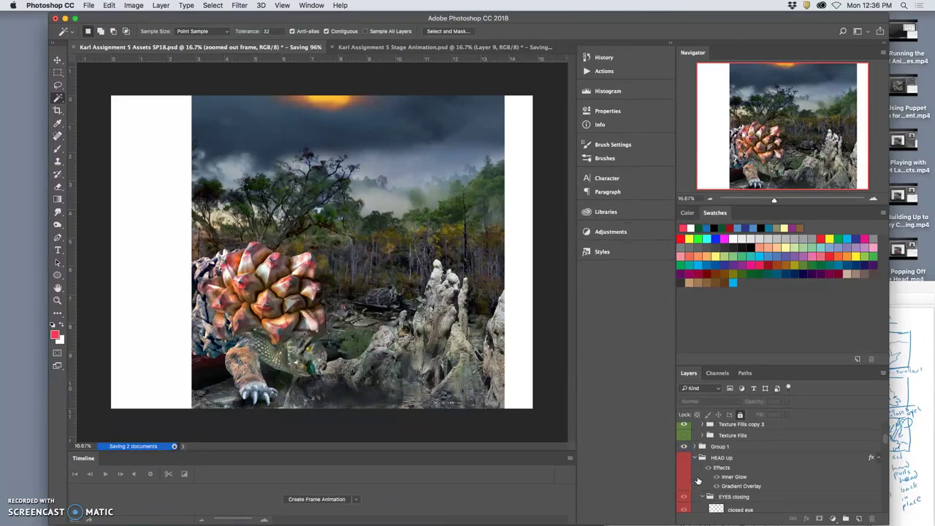
scroll(698, 480, "down", 3)
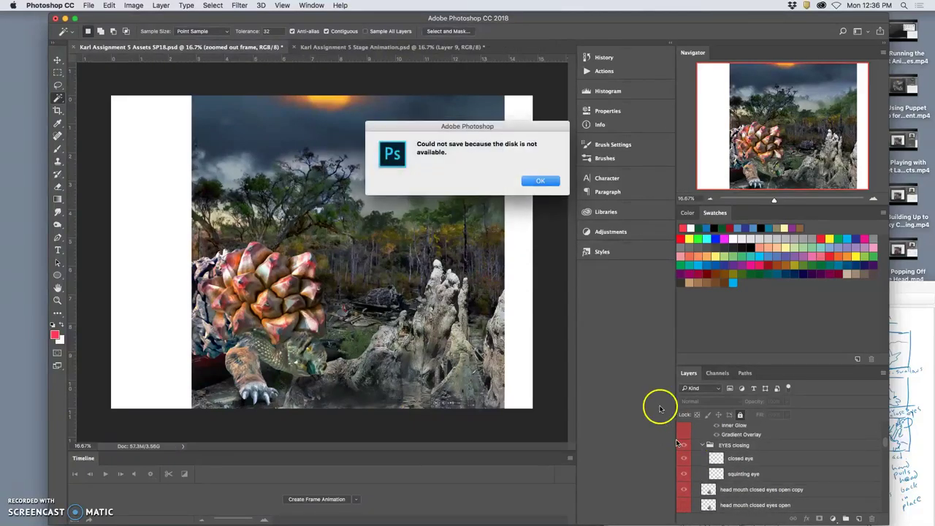
left_click(542, 183)
scroll(738, 457, "up", 3)
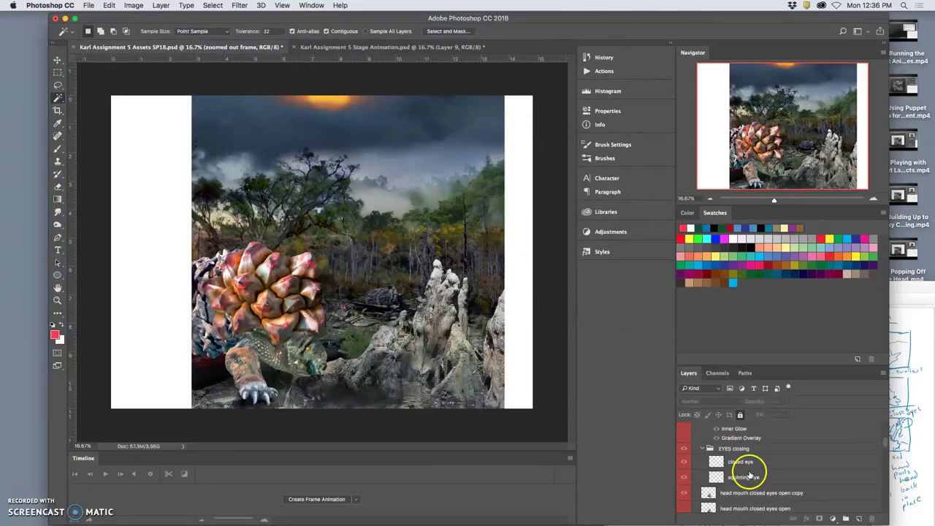
left_click(696, 445)
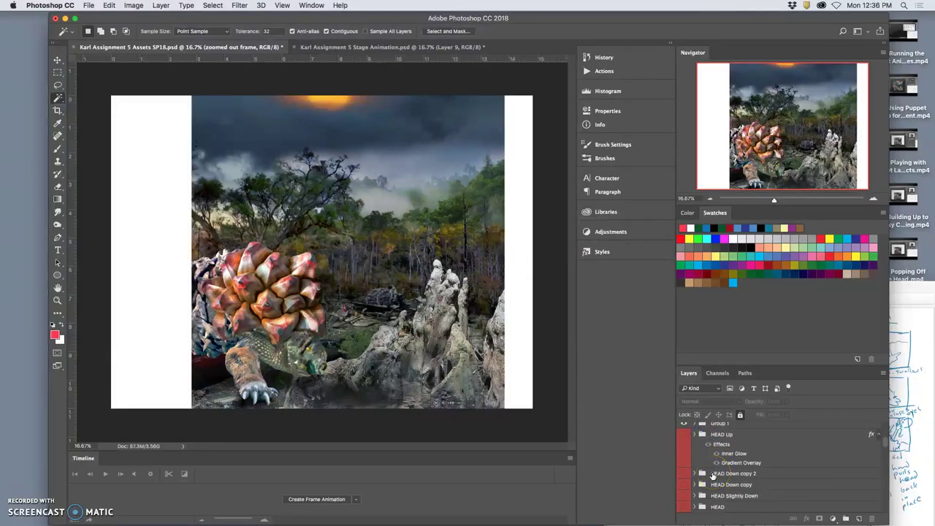
Step: Preview the HEAD Down copy 2 group, hide it again and show the HEAD group instead
left_click(683, 474)
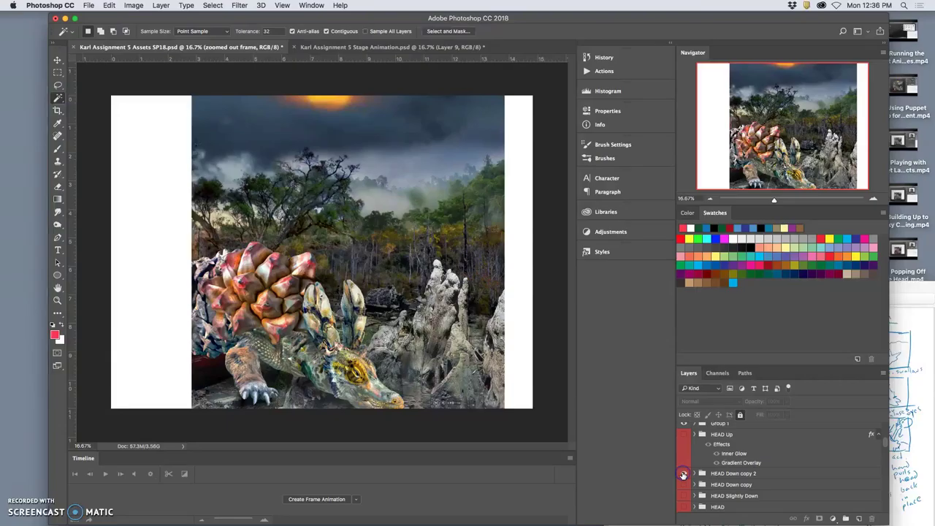
left_click(683, 475)
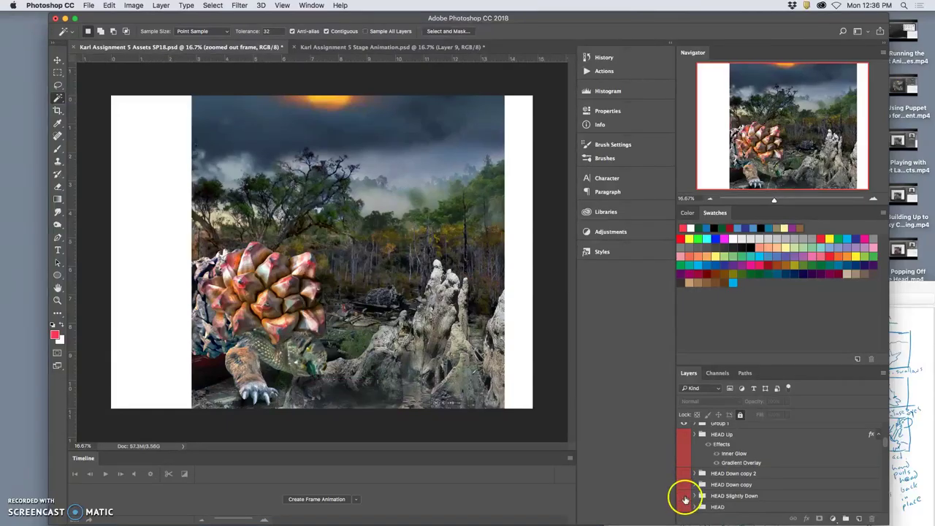
left_click(684, 507)
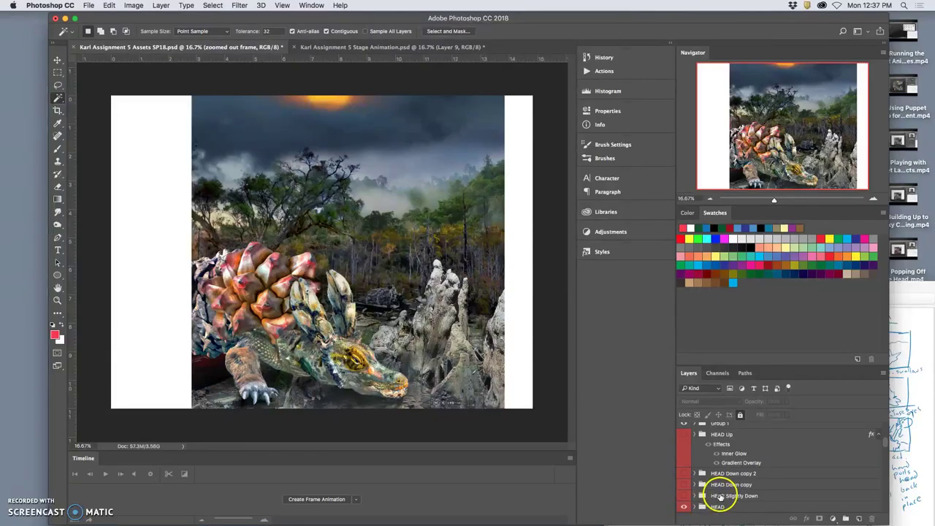
Step: Expand the HEAD group and show the closed eye layer inside EYES closing
scroll(720, 496, "down", 1)
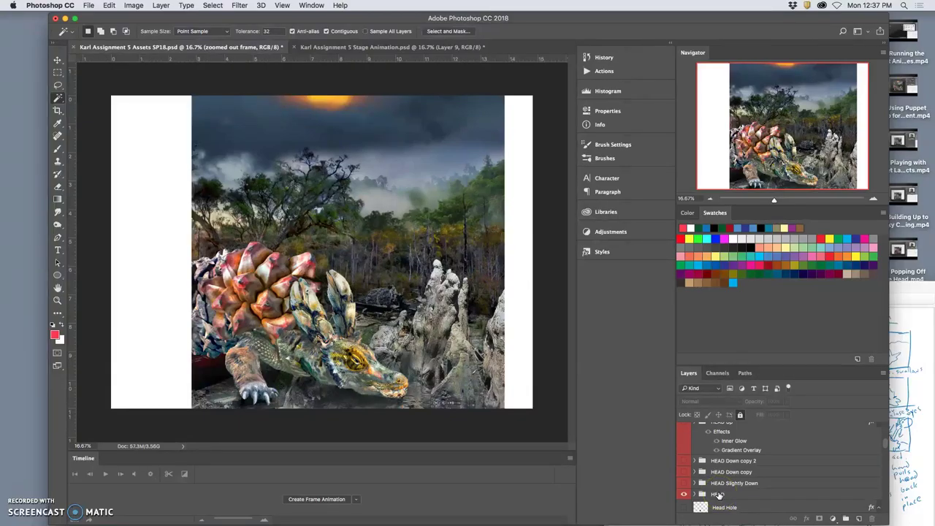
left_click(696, 494)
scroll(728, 497, "down", 3)
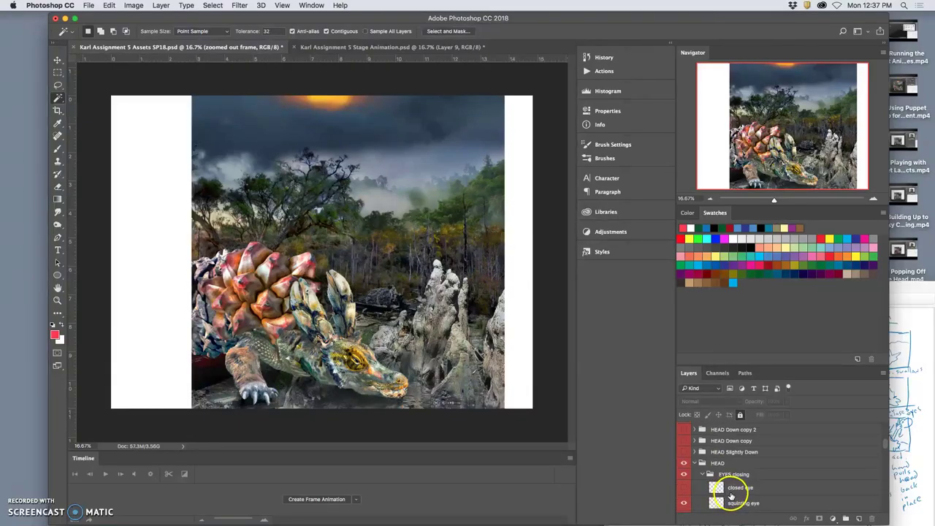
left_click(684, 488)
scroll(689, 497, "down", 3)
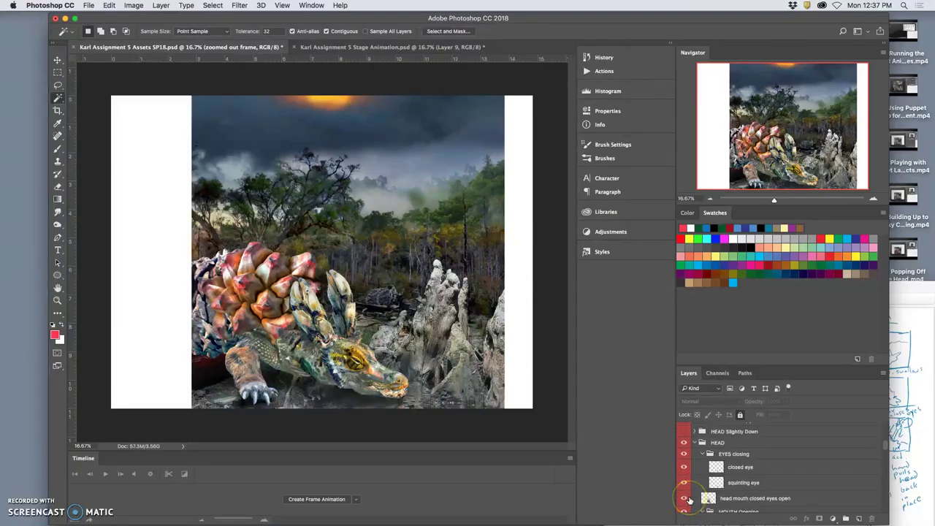
Step: In the SUN Setting group, show Layer 3 copy 8 in place of Layer 3 copy 10 and select it
scroll(691, 500, "down", 1)
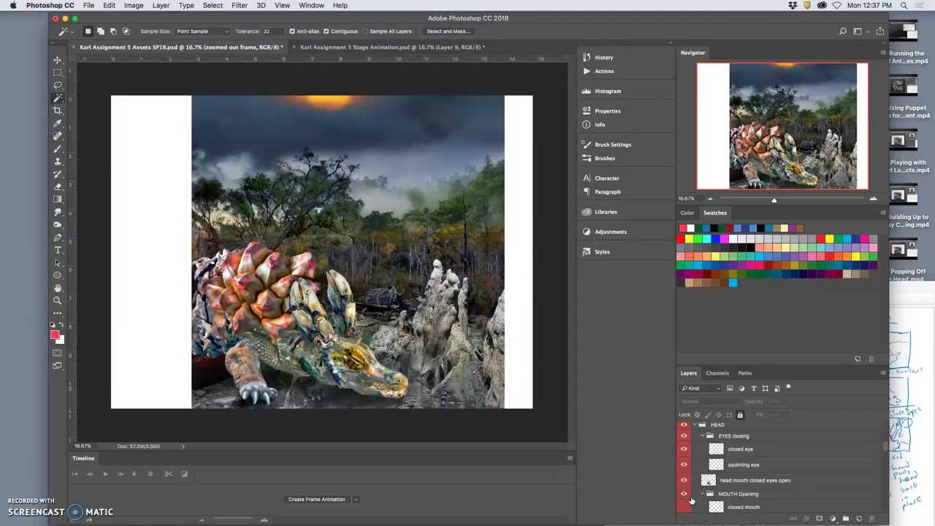
scroll(691, 500, "down", 1)
scroll(692, 500, "down", 5)
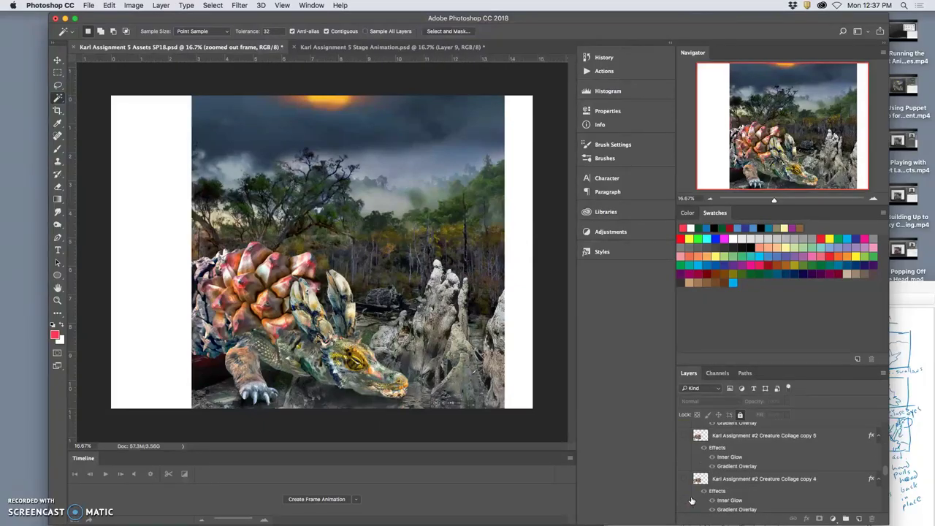
scroll(691, 501, "down", 10)
scroll(691, 500, "down", 5)
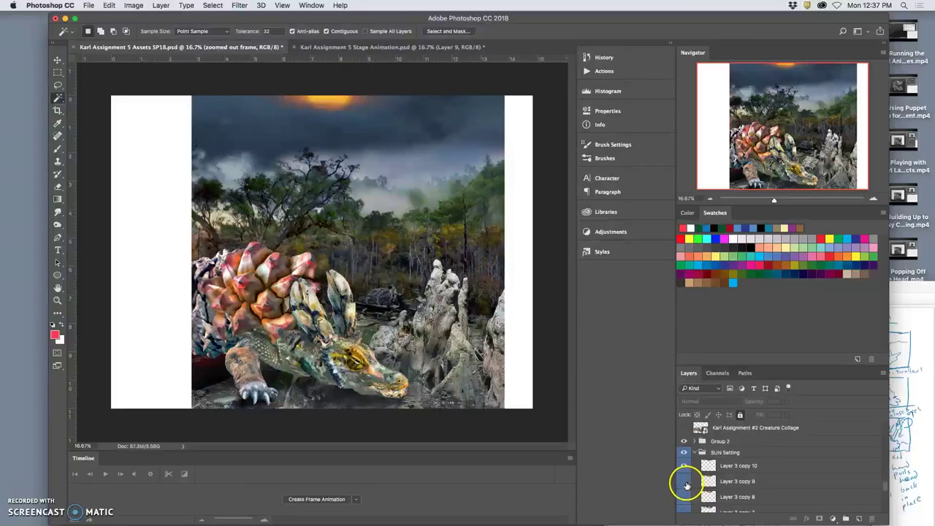
left_click(686, 496)
left_click(686, 467)
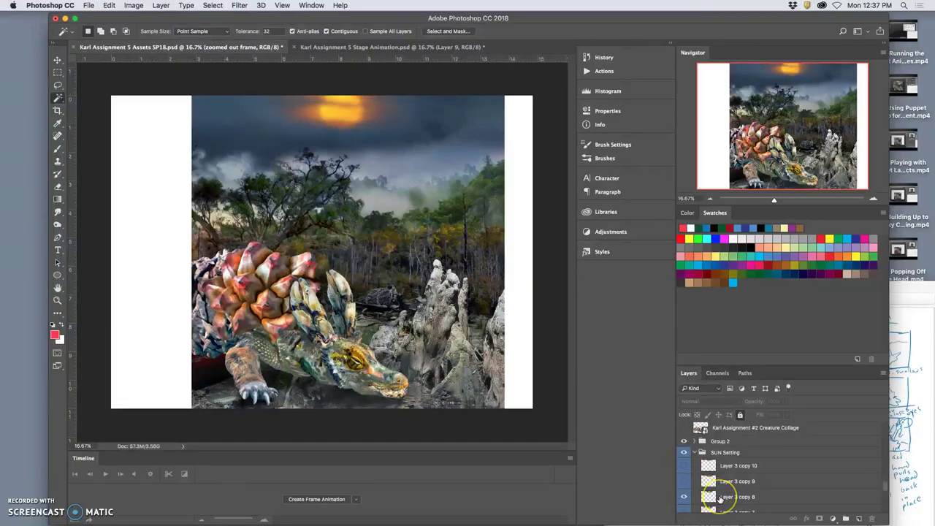
left_click(724, 498)
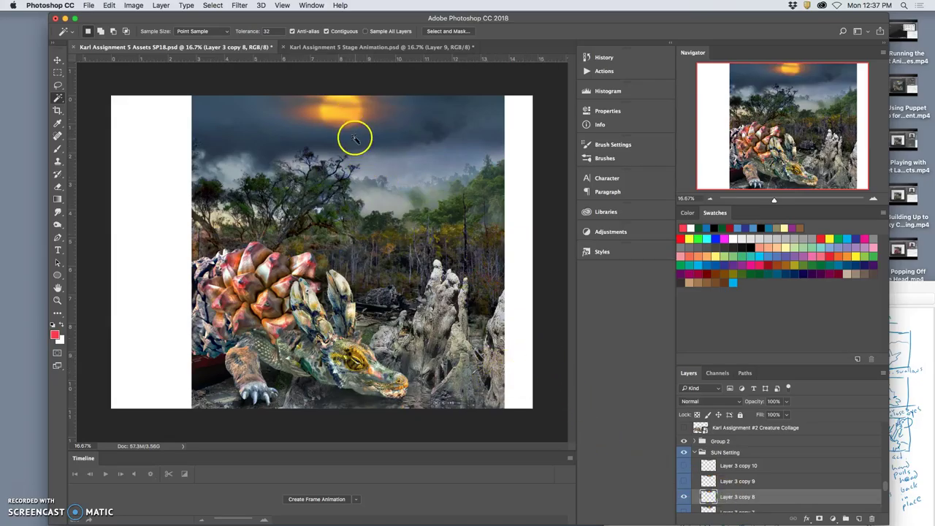
Step: Switch to the Stage Animation document and crop the canvas slightly inward at its upper-right corner
left_click(368, 51)
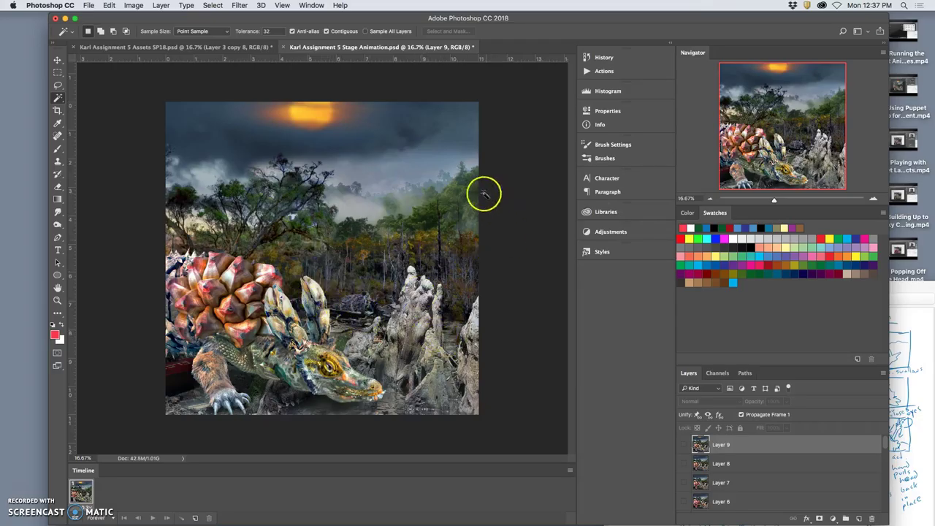
left_click(57, 110)
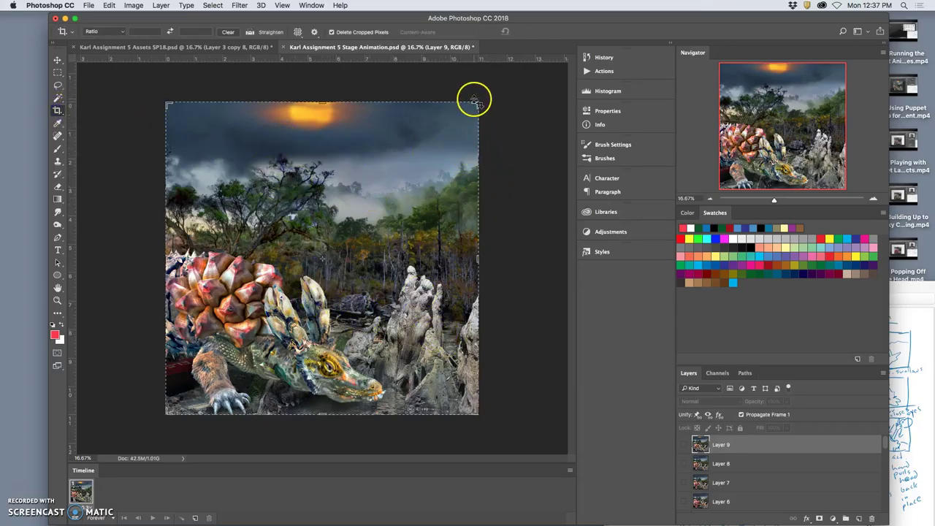
left_click_drag(475, 104, 471, 108)
scroll(453, 132, "up", 3)
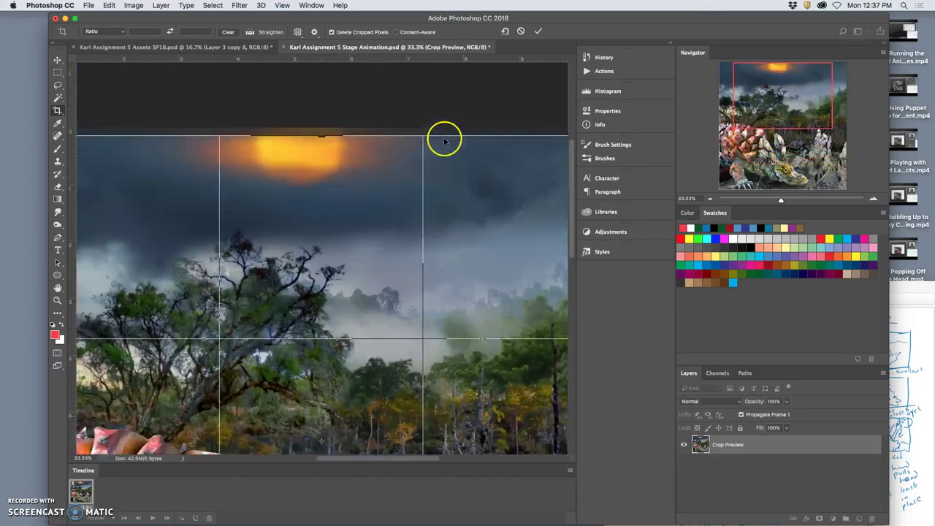
scroll(444, 141, "right", 5)
left_click_drag(452, 134, 455, 132)
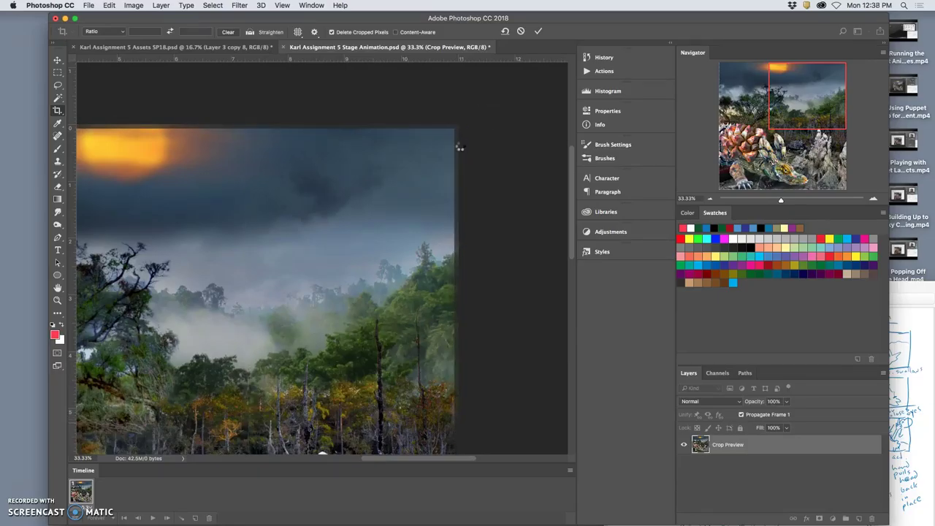
double_click(438, 163)
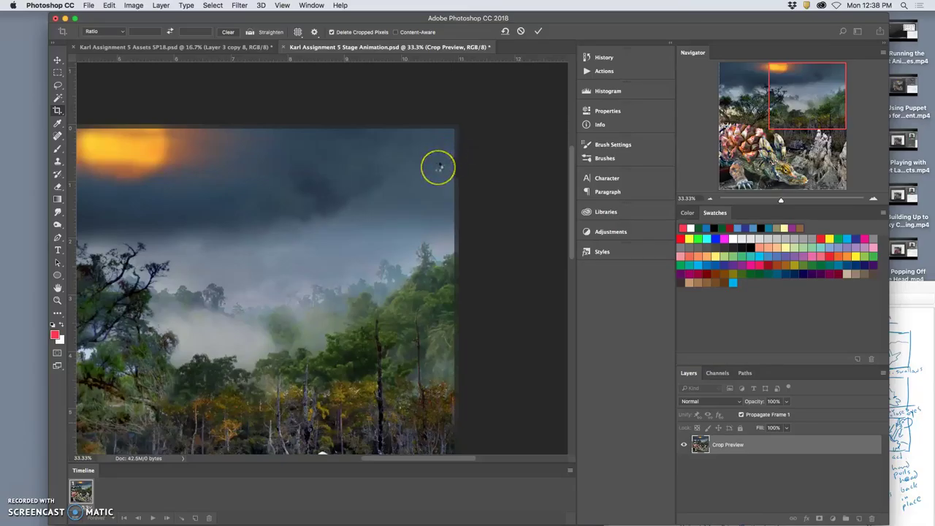